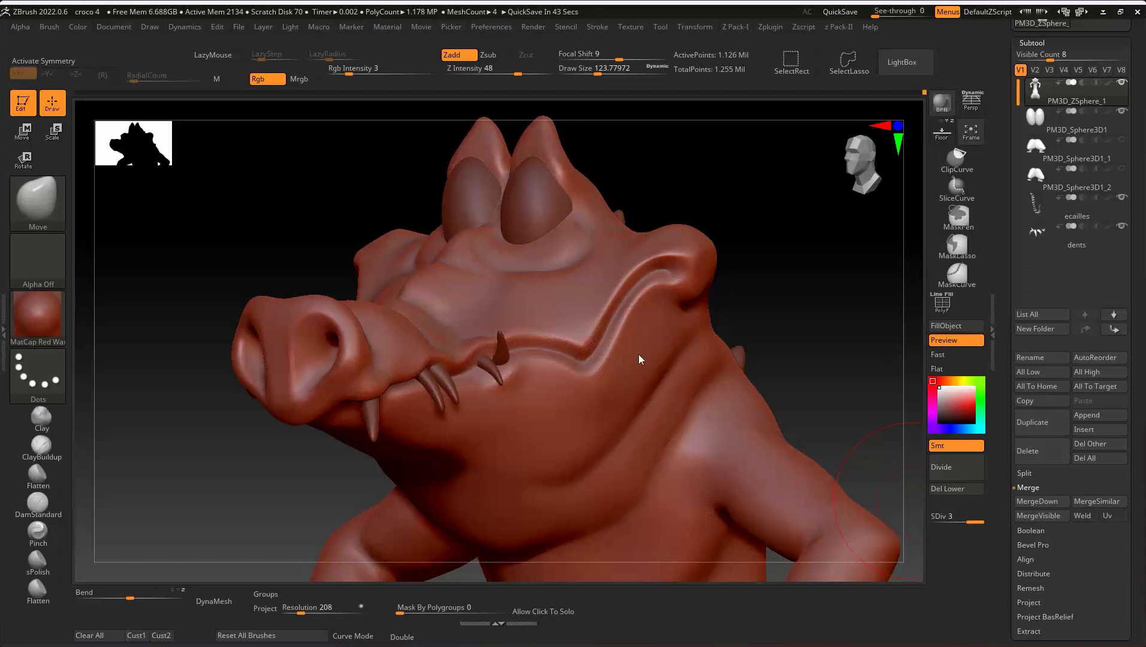
- Inspect the croc's level-1 topology with PolyFrame, then return the mesh to subdivision level 3
left_click_drag(718, 291, 757, 289)
right_click(757, 289)
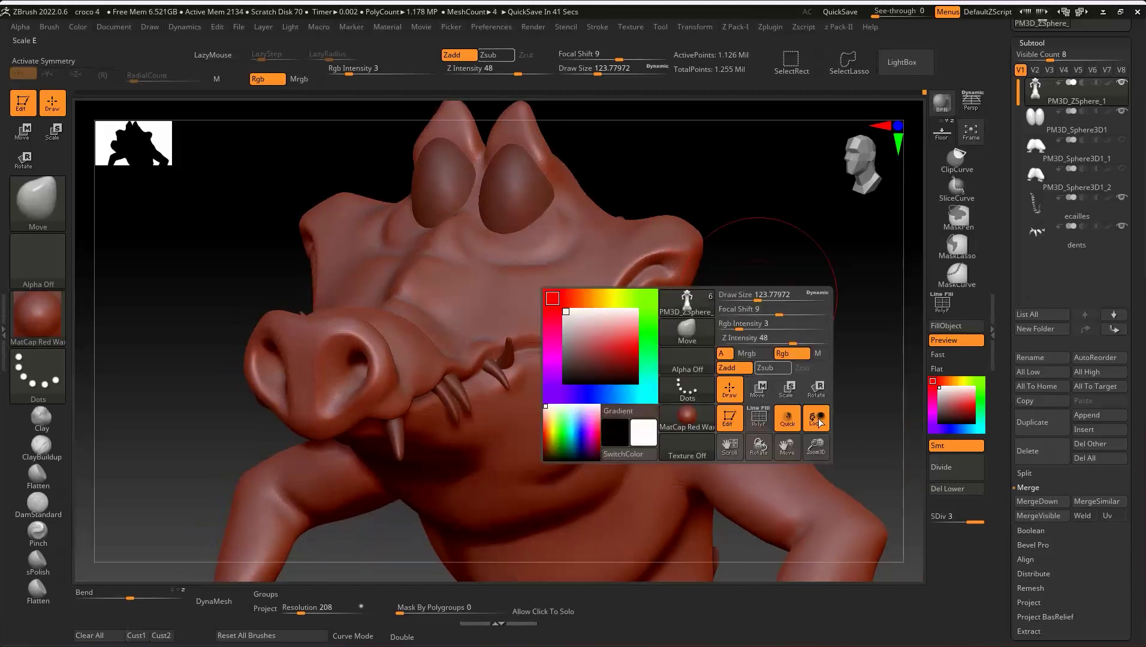
left_click_drag(945, 515, 917, 509)
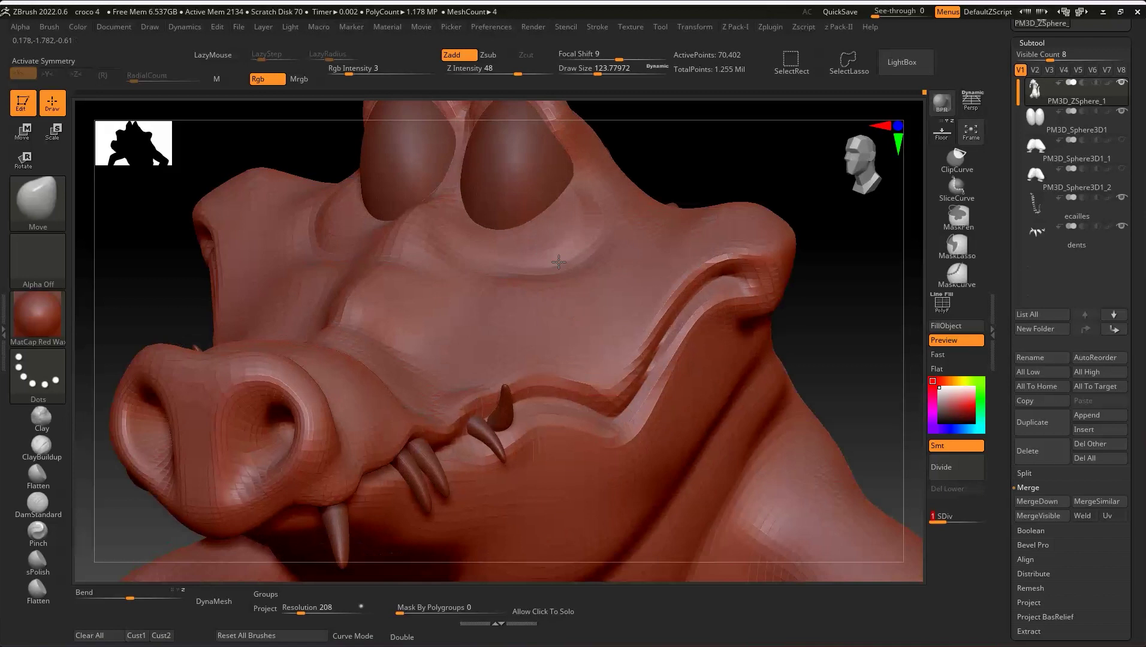
mouse_move(557, 279)
right_mouse_down("ctrl")
mouse_move(678, 289)
mouse_move(635, 306)
mouse_move(863, 486)
right_mouse_up("ctrl")
key("shift+f")
key("shift+f")
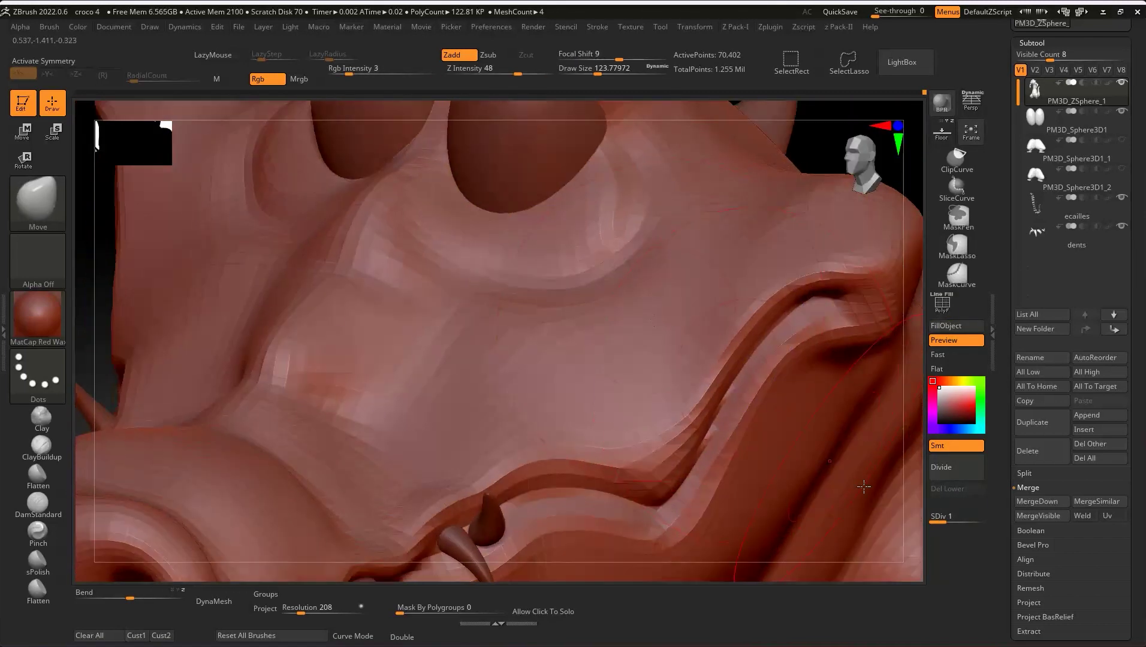
left_click_drag(981, 523, 983, 523)
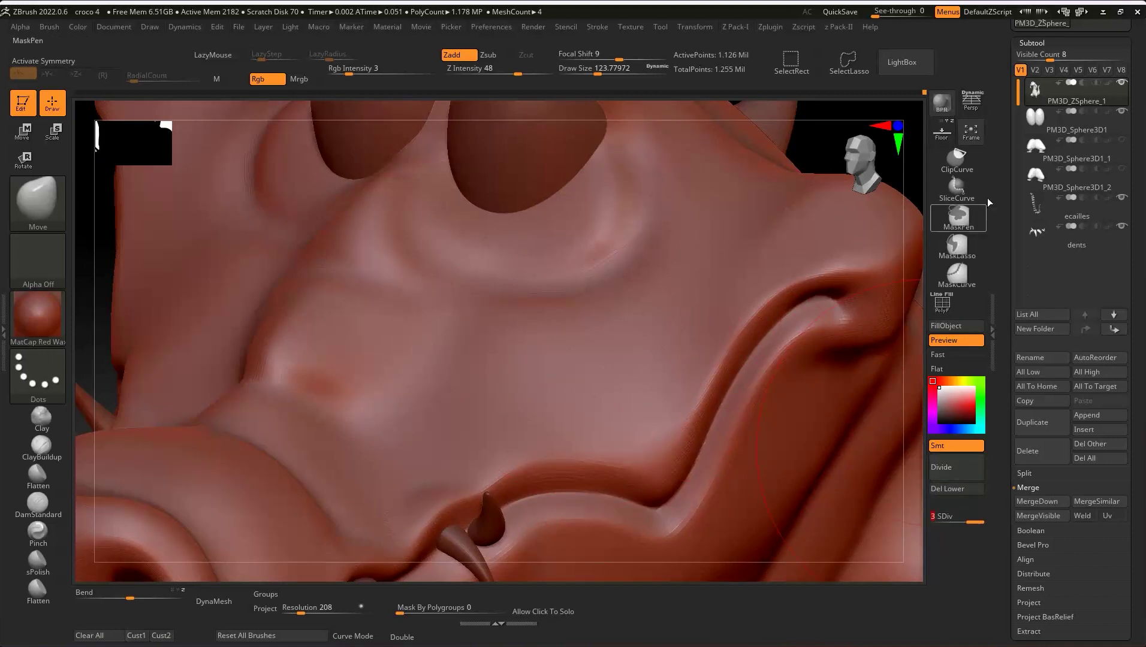
right_click_drag(432, 223, 469, 199)
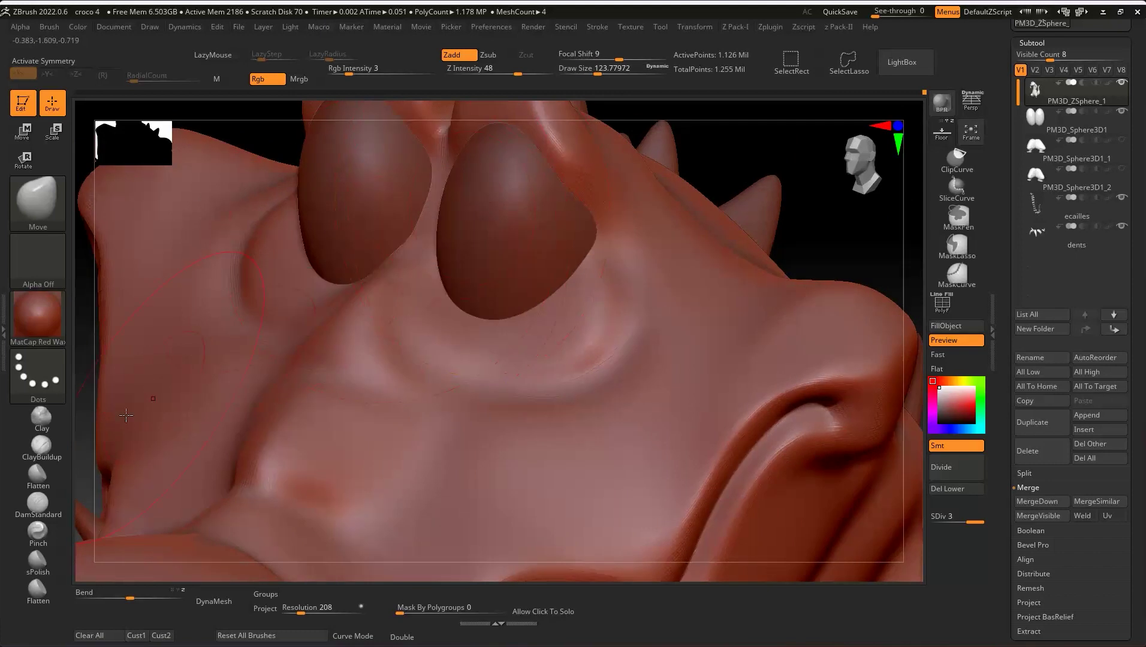
- Select DamStandard and shrink its draw size to about 21.6 for work around the eyes
left_click(38, 503)
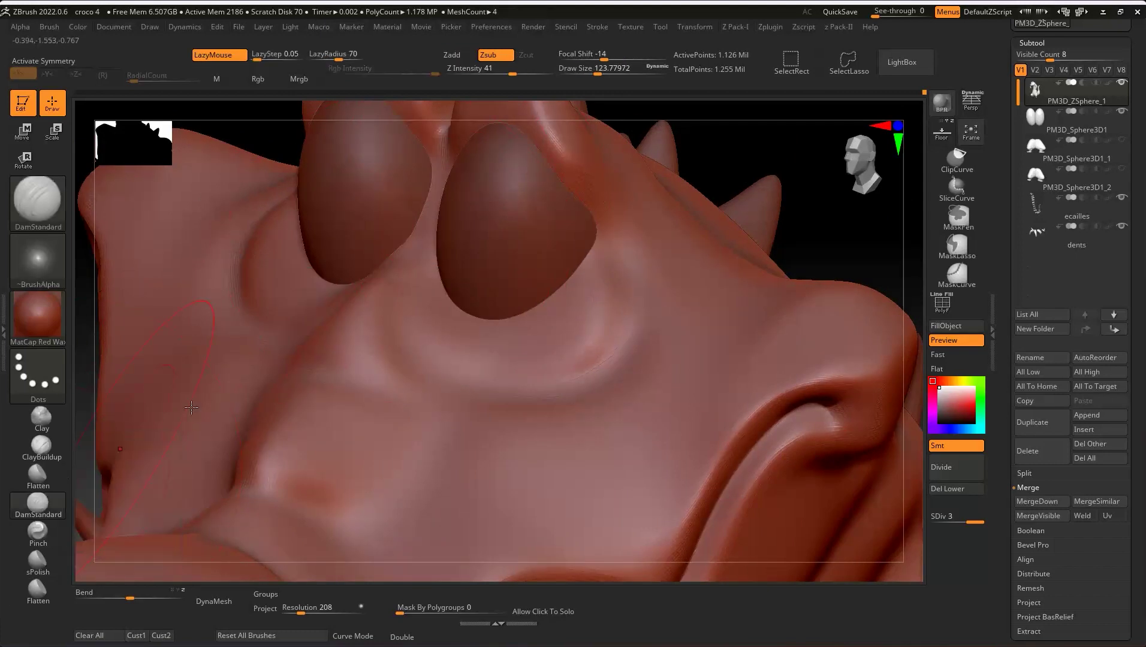
key("s")
left_click_drag(522, 300, 506, 300)
mouse_move(504, 300)
right_mouse_down()
mouse_move(436, 362)
mouse_move(477, 307)
right_mouse_up()
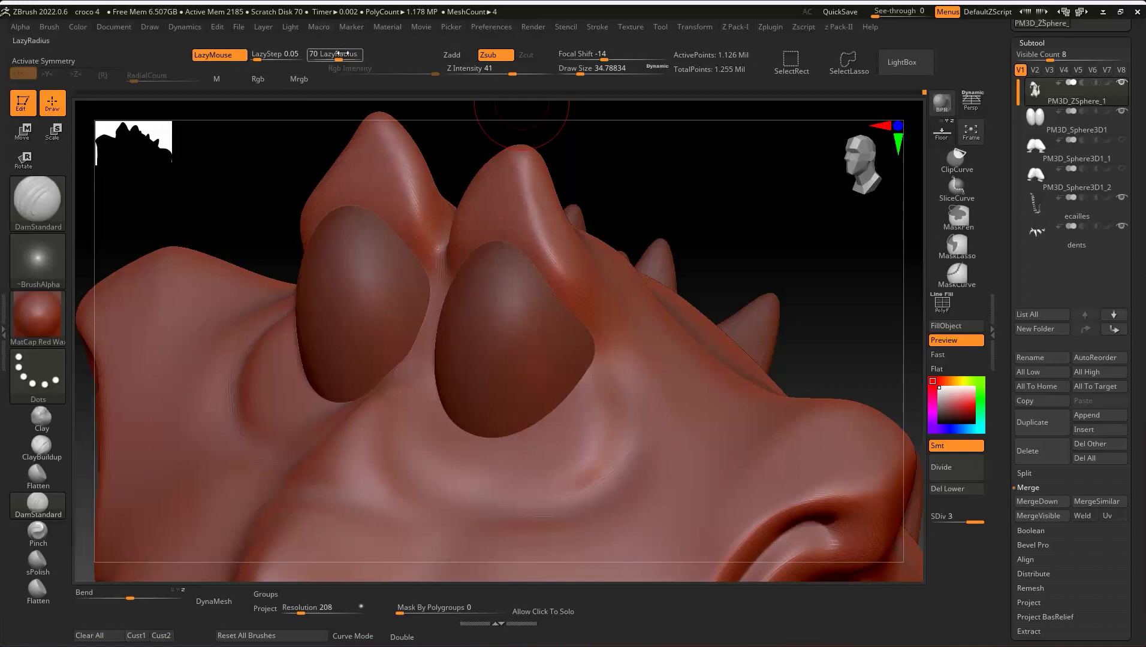
scroll(466, 361, "up", 5)
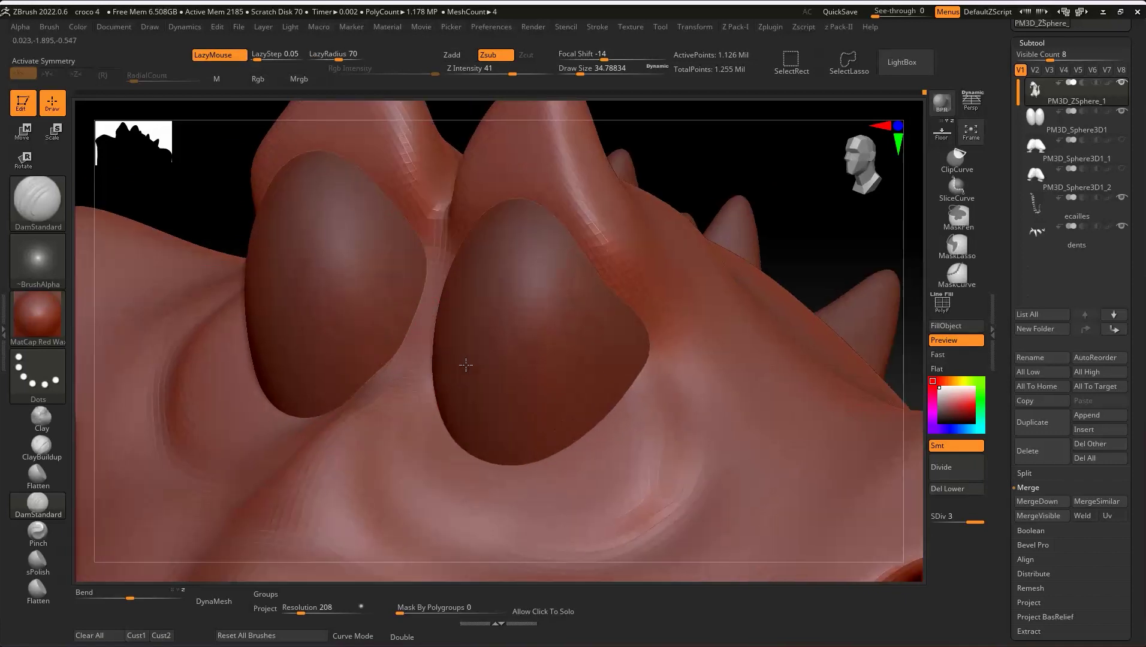
right_click_drag(477, 361, 439, 384)
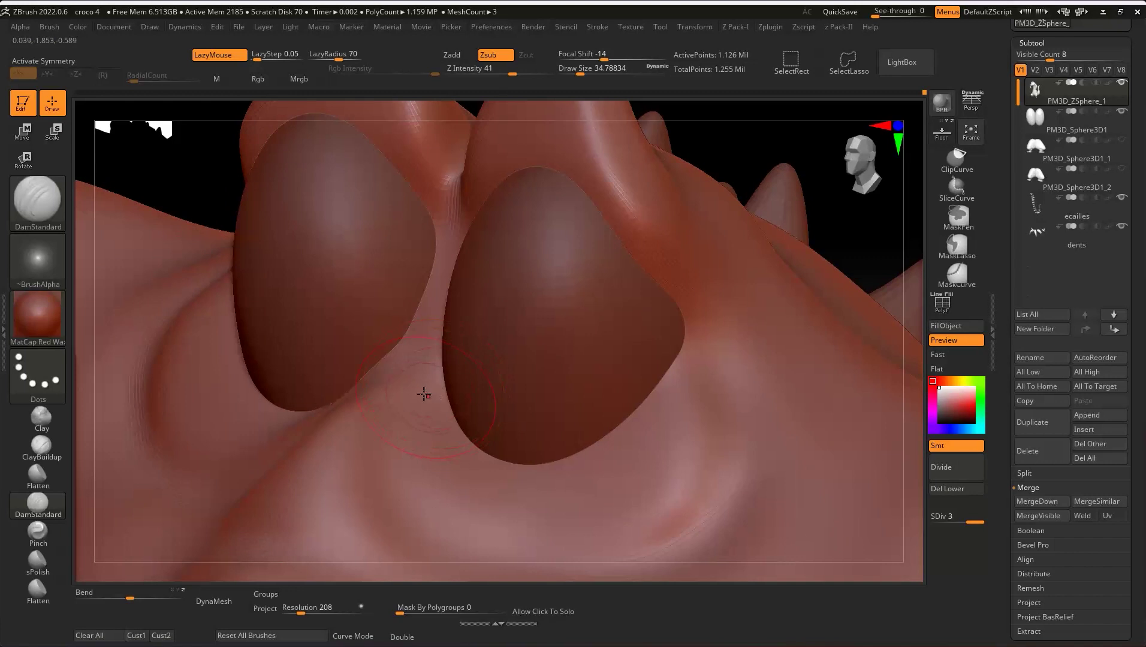
key("s")
left_click_drag(427, 384, 431, 376)
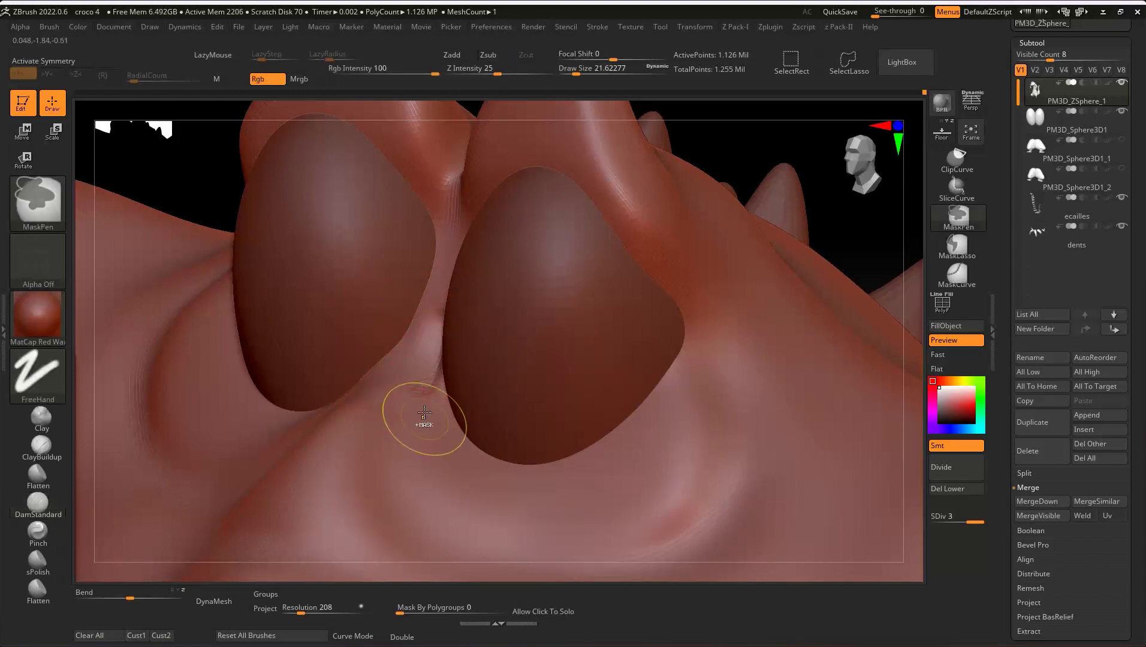
- Turn on X symmetry and carve a trial mirrored crease beneath the eyes
key("x")
mouse_move(443, 282)
left_mouse_down()
mouse_move(534, 539)
mouse_move(614, 532)
mouse_move(683, 483)
mouse_move(719, 408)
mouse_move(707, 357)
mouse_move(662, 303)
left_mouse_up()
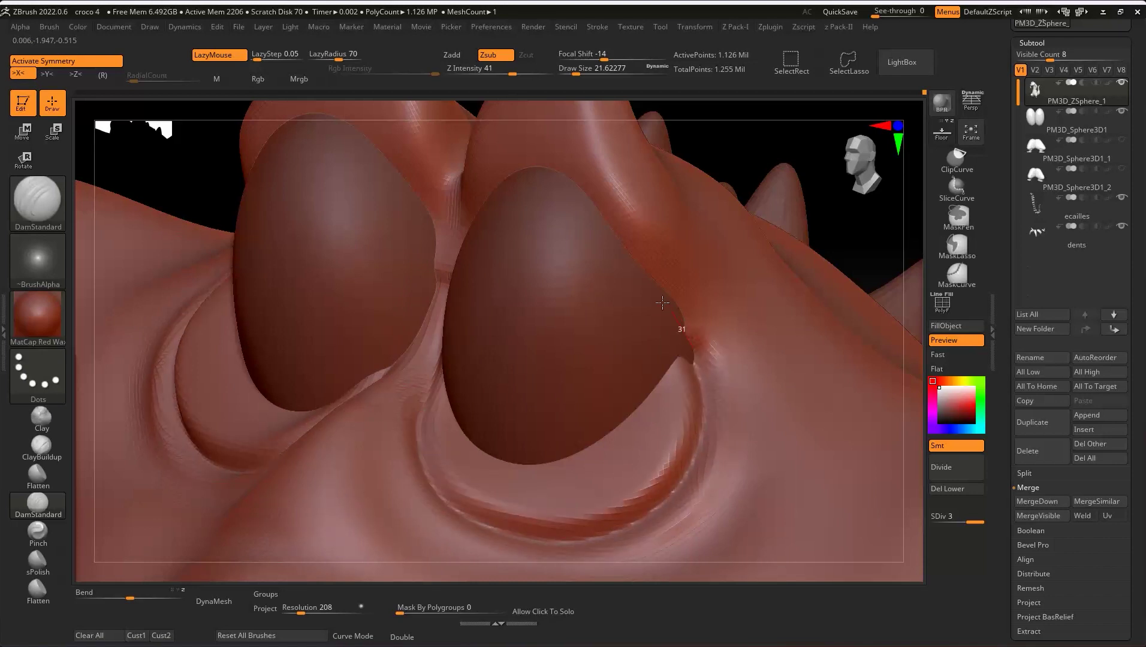
key("f")
mouse_move(299, 320)
left_mouse_down()
mouse_move(607, 251)
mouse_move(670, 270)
mouse_move(569, 384)
mouse_move(561, 321)
left_mouse_up()
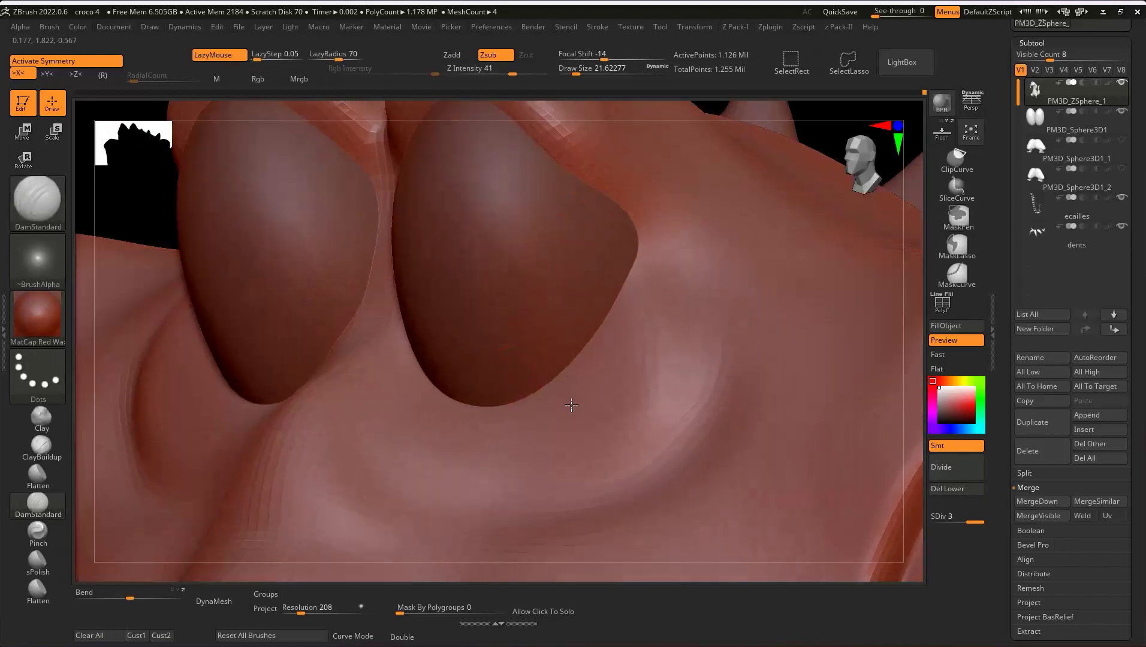
- With LazyMouse off, carve a test groove under the eyes, undo it, and subdivide to level 4
key("l")
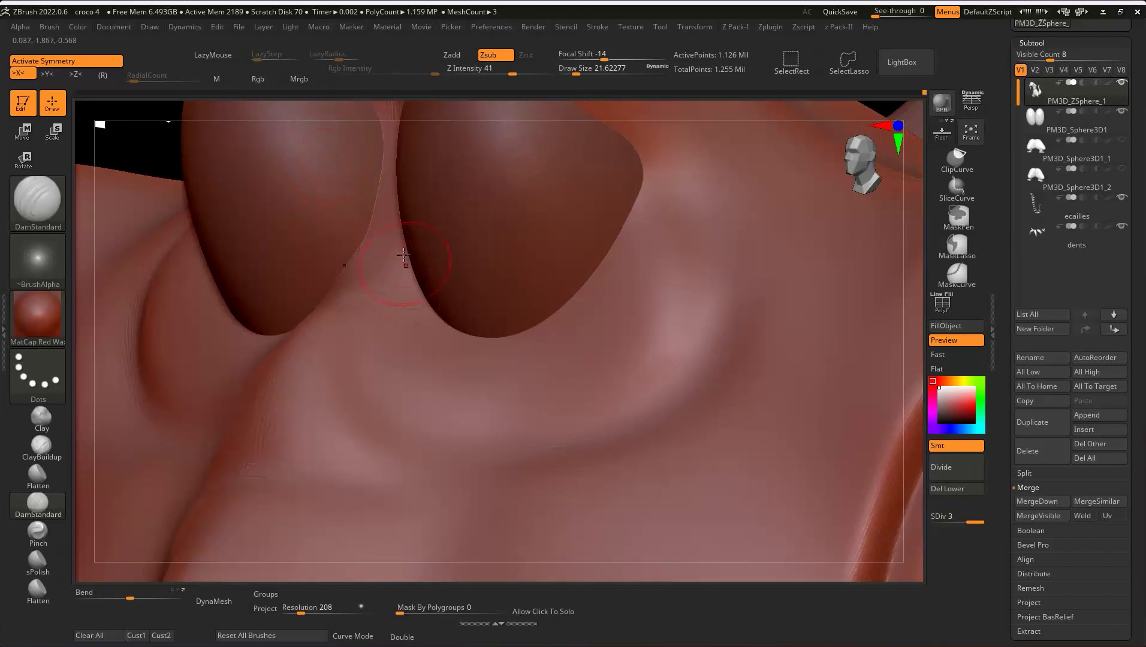
mouse_move(403, 255)
left_mouse_down()
mouse_move(476, 440)
mouse_move(761, 311)
left_mouse_up()
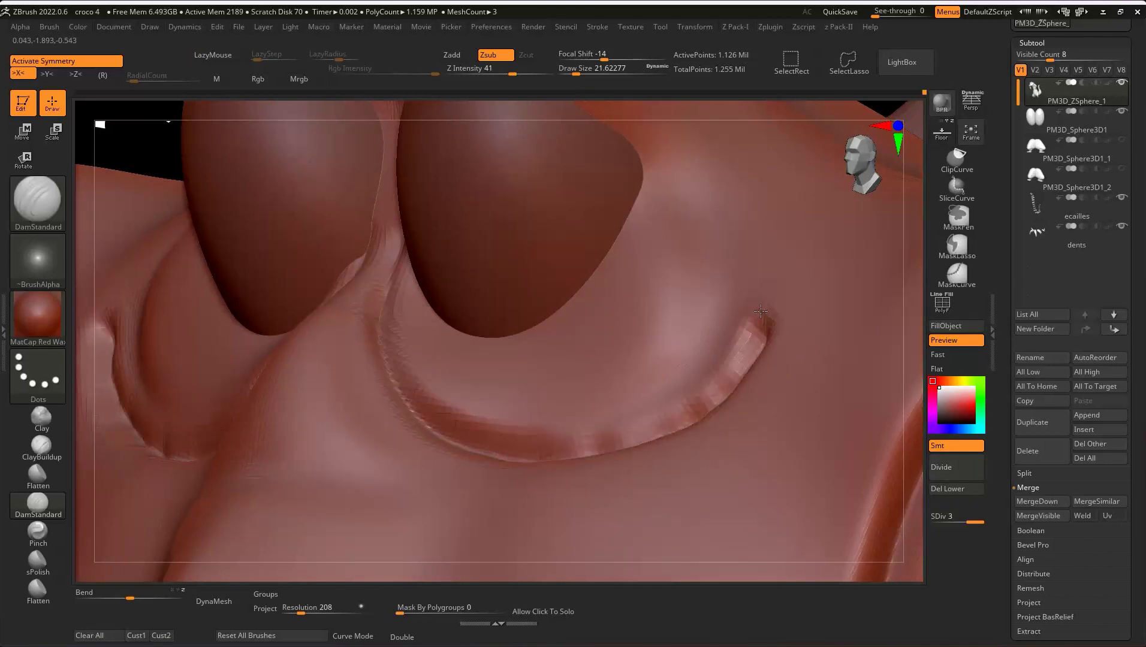
right_click_drag(680, 248, 665, 238)
key("ctrl+z")
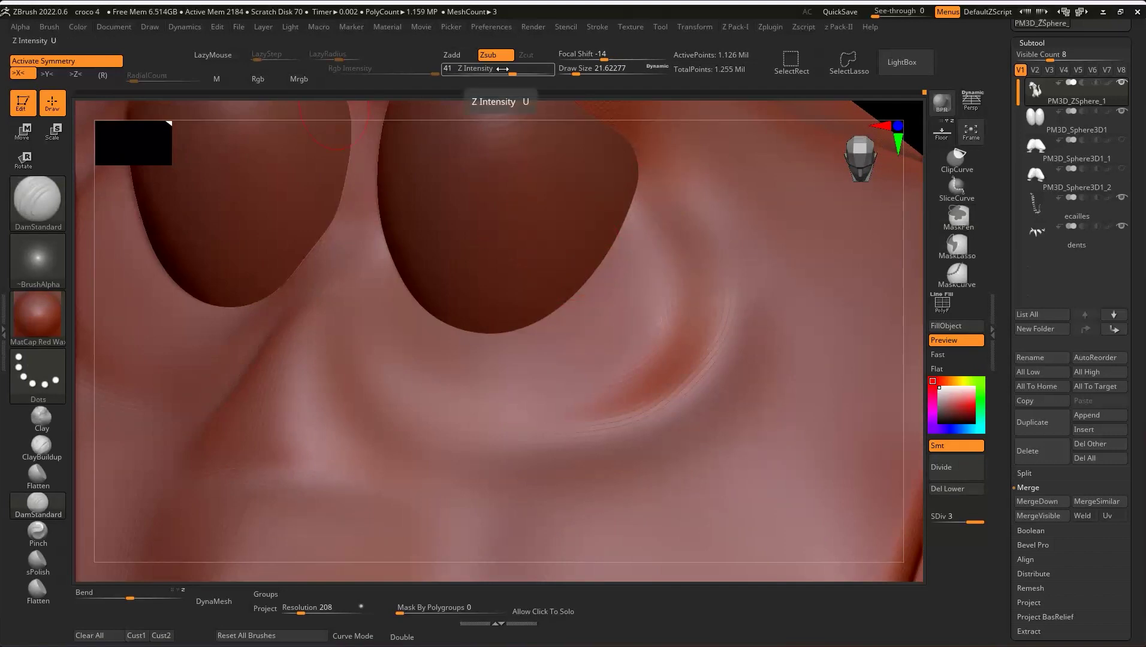
key("ctrl+d")
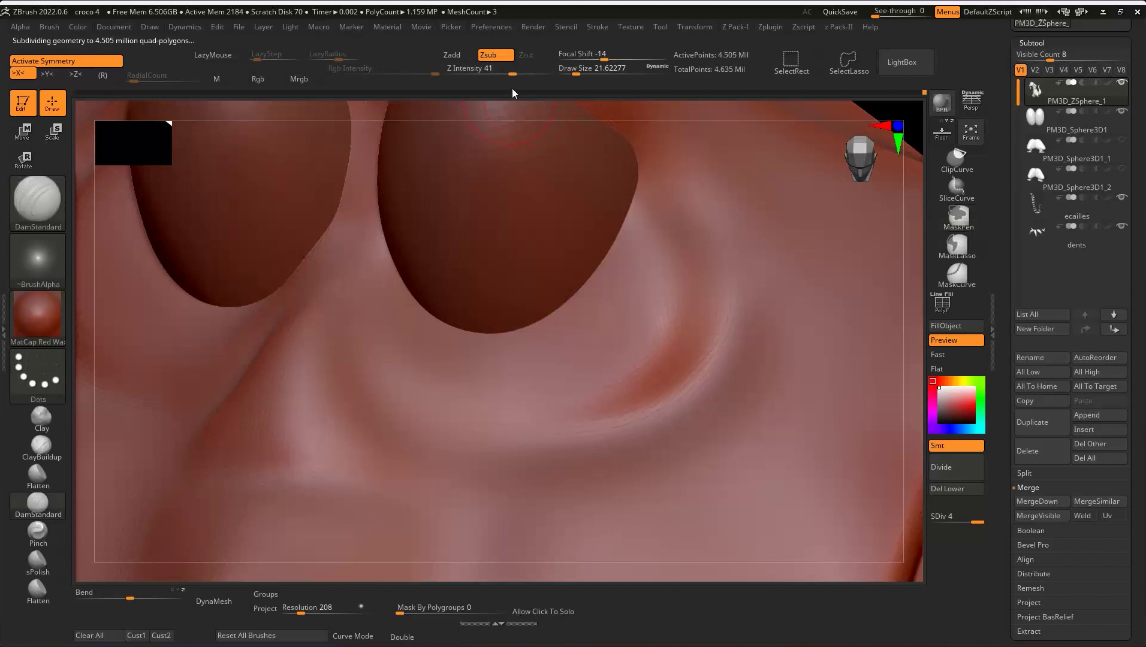
- Enable LazyMouse at LazyRadius 115 and carve mirrored grooves along the eye bridge toward the snout
left_click(231, 55)
left_click_drag(345, 49, 427, 126)
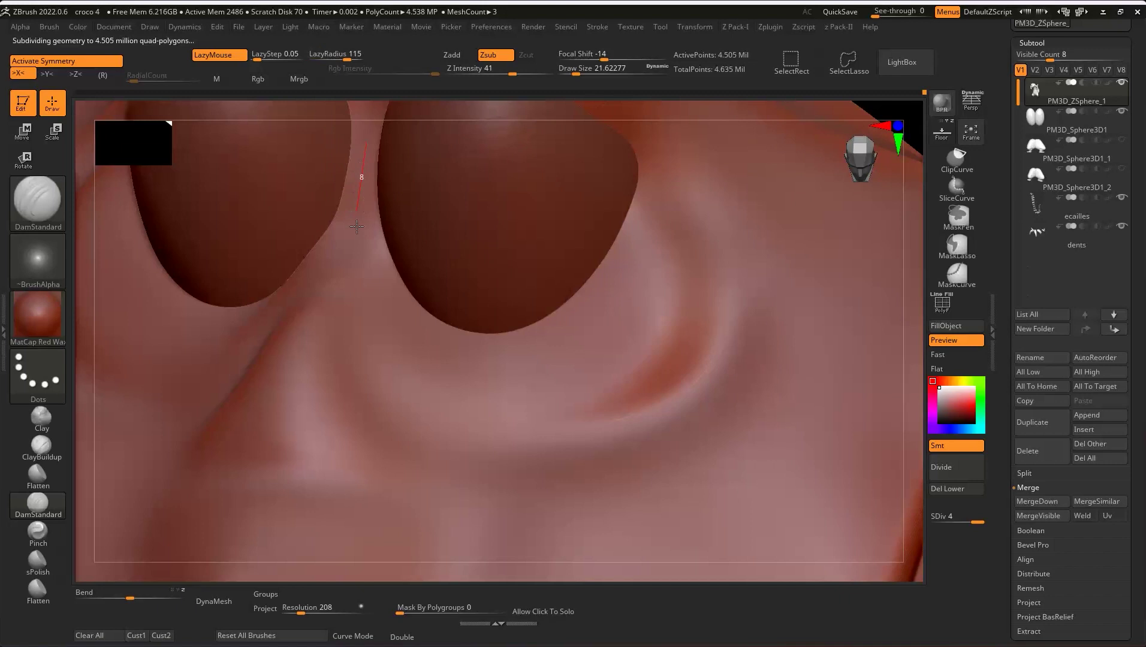
mouse_move(356, 227)
left_mouse_down()
mouse_move(377, 340)
mouse_move(443, 426)
mouse_move(558, 440)
mouse_move(672, 401)
mouse_move(723, 350)
mouse_move(729, 293)
mouse_move(705, 171)
mouse_move(644, 105)
left_mouse_up()
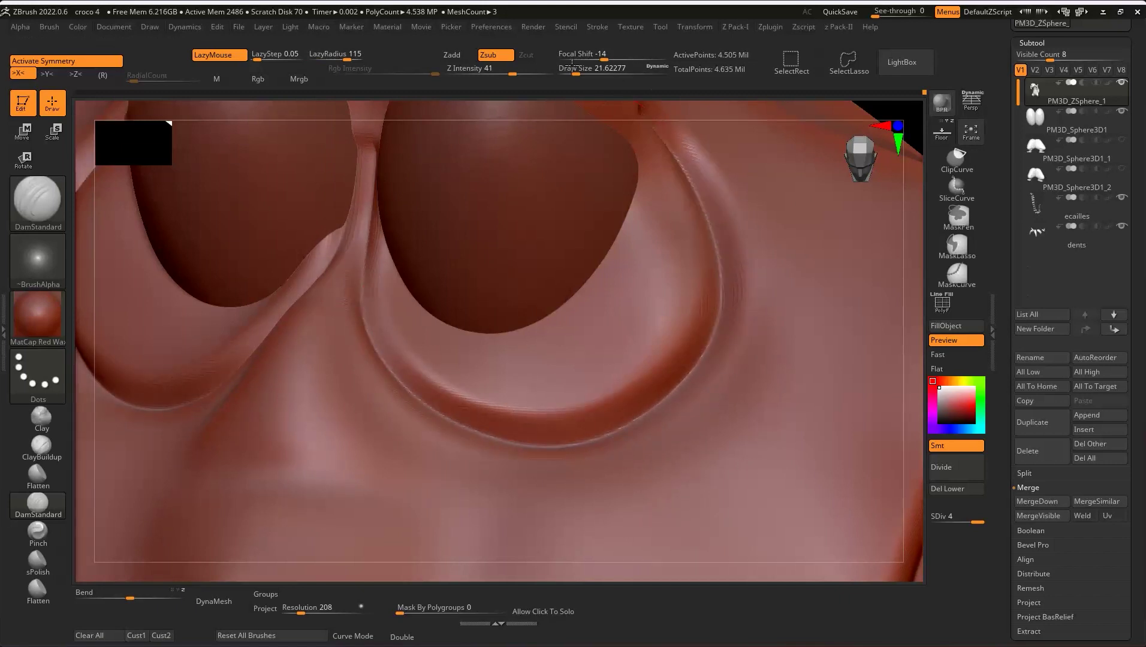
mouse_move(320, 208)
right_mouse_down()
mouse_move(594, 380)
mouse_move(502, 441)
mouse_move(387, 306)
right_mouse_up()
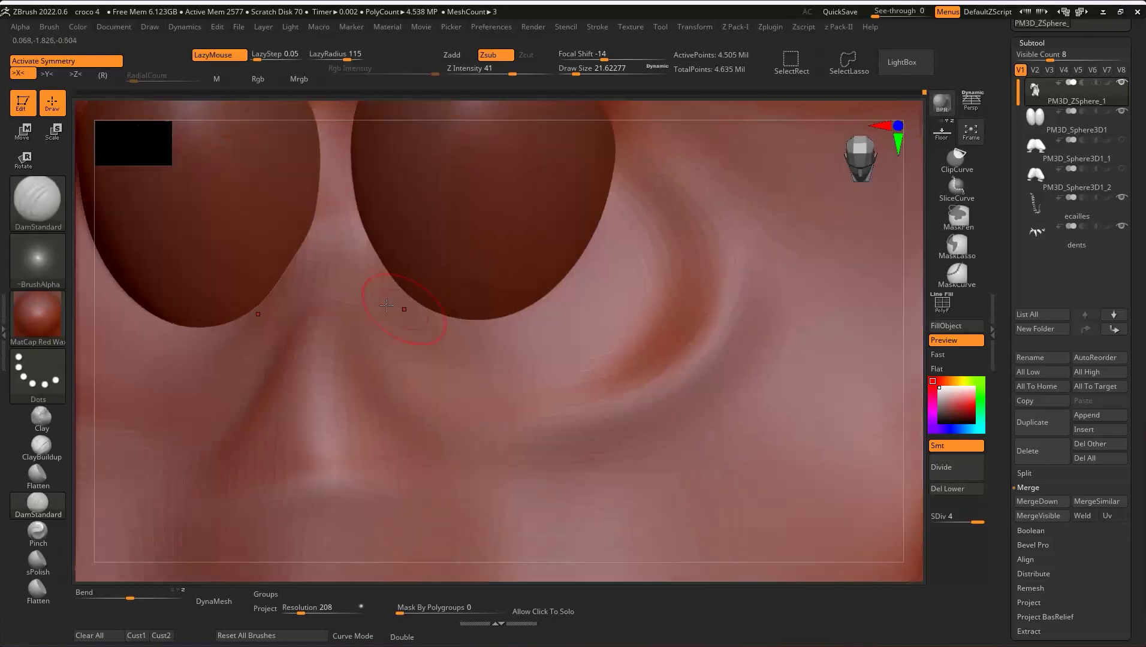
mouse_move(346, 157)
left_mouse_down()
mouse_move(371, 302)
mouse_move(460, 397)
mouse_move(558, 405)
mouse_move(660, 323)
mouse_move(673, 238)
mouse_move(616, 104)
mouse_move(623, 120)
left_mouse_up()
- Set brush size about 18.5 and Z Intensity 25, then carve creases along the eyes' lower edges
mouse_move(410, 256)
right_mouse_down("alt")
mouse_move(465, 277)
mouse_move(459, 295)
right_mouse_up("alt")
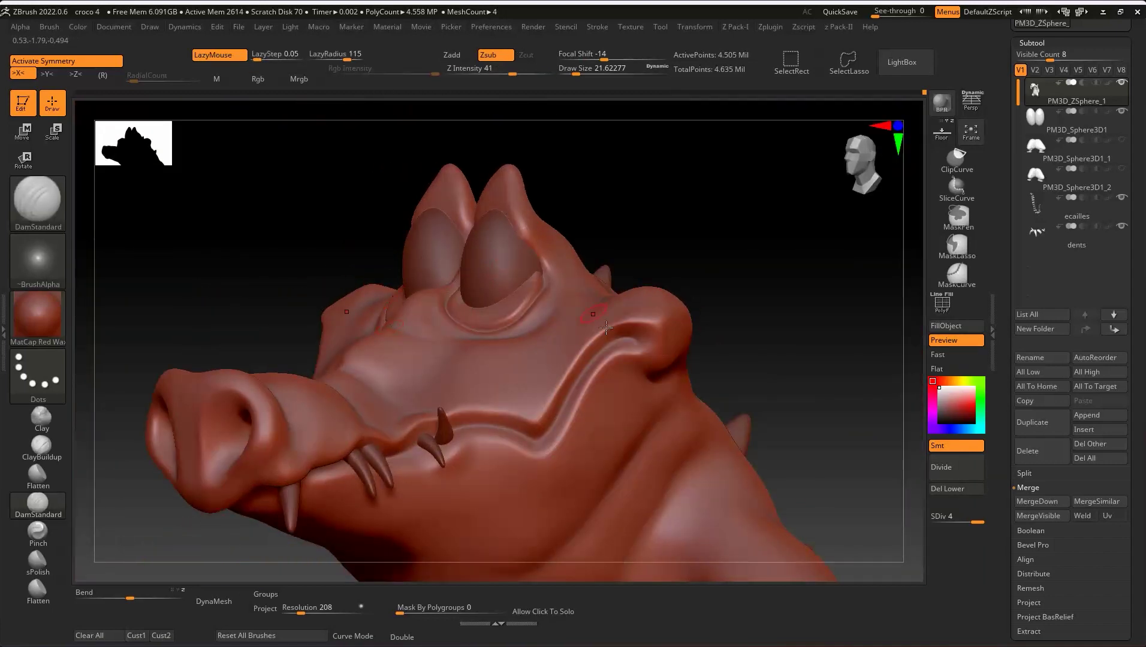
mouse_move(606, 328)
right_mouse_down()
mouse_move(539, 287)
mouse_move(613, 309)
mouse_move(521, 325)
mouse_move(532, 309)
mouse_move(536, 363)
right_mouse_up()
scroll(521, 326, "up", 3)
scroll(531, 326, "up", 4)
key("s")
left_click_drag(536, 363, 532, 363)
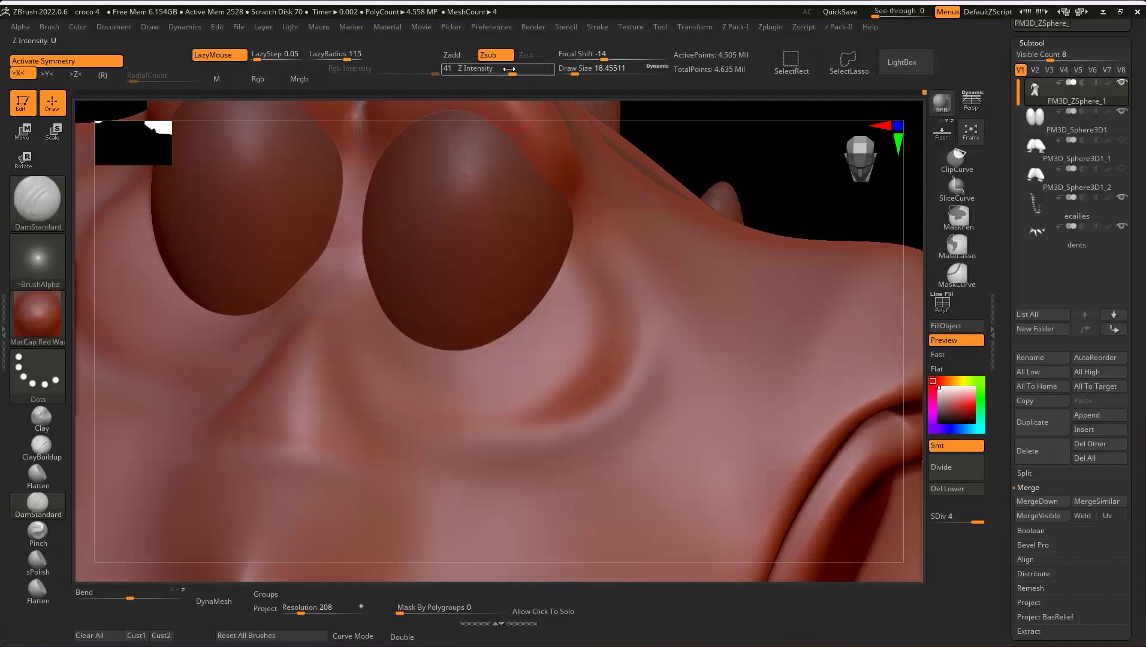
left_click_drag(509, 68, 494, 68)
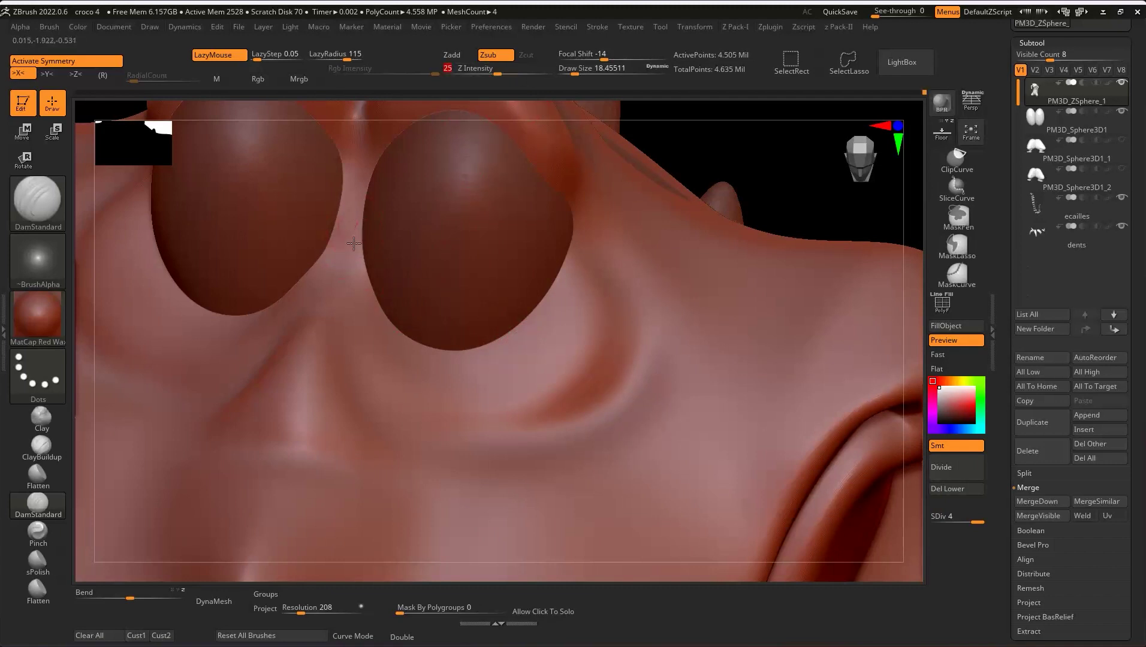
left_click_drag(354, 243, 585, 435)
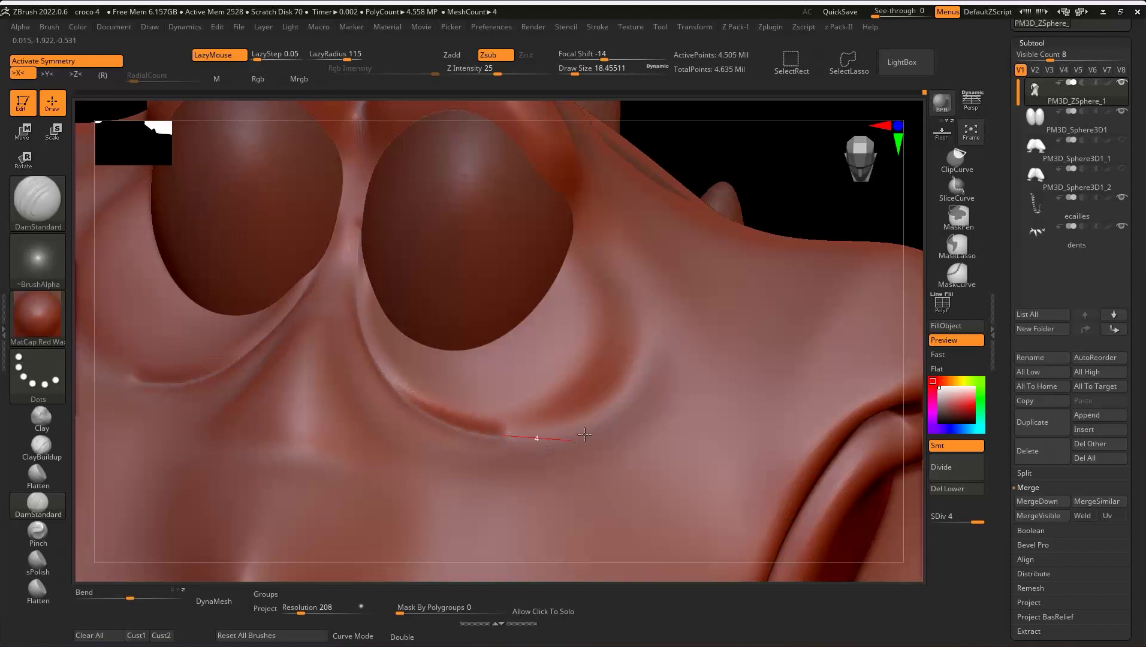
left_click_drag(585, 434, 576, 236)
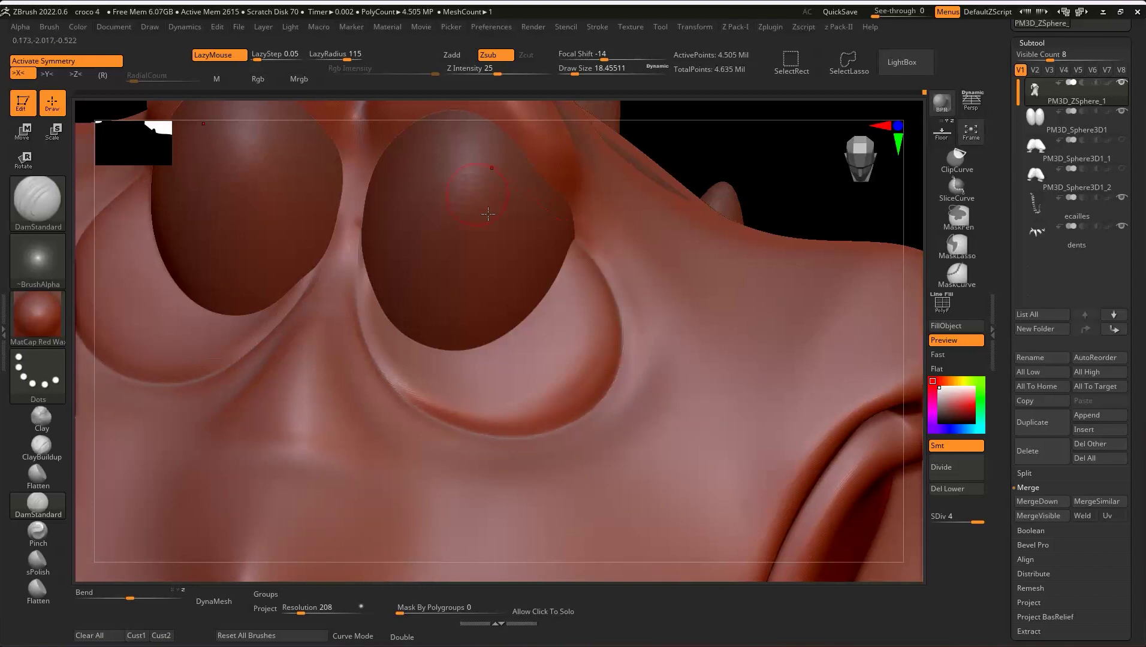
mouse_move(488, 214)
right_mouse_down("ctrl")
mouse_move(498, 270)
mouse_move(586, 278)
right_mouse_up("ctrl")
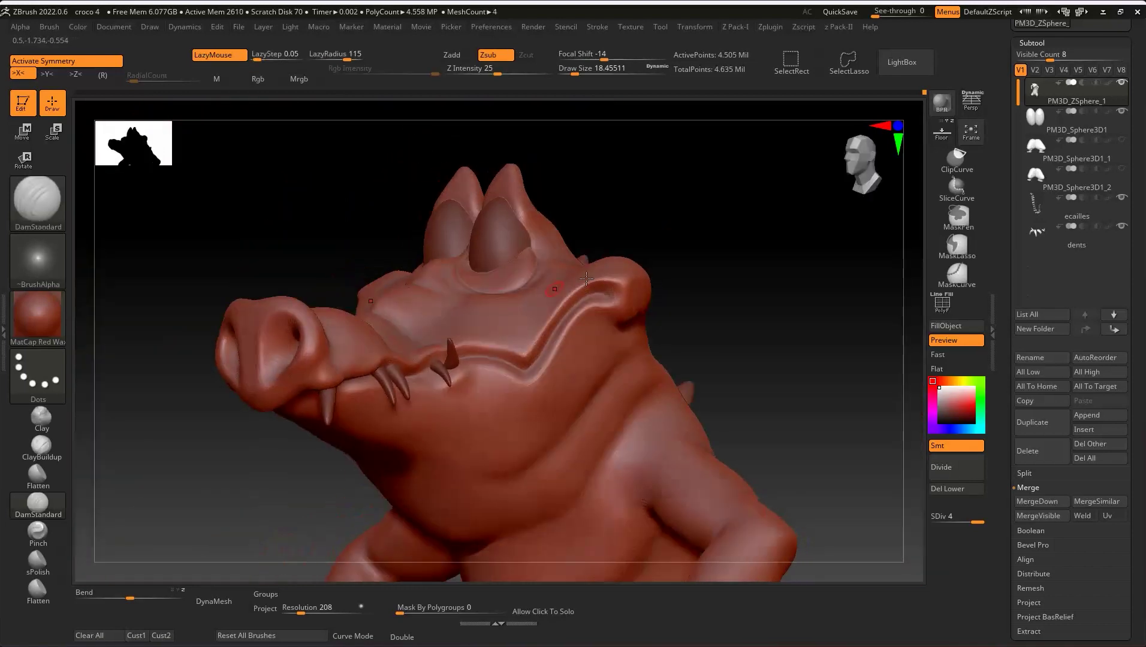
- Carve a crease across the croc's belly and begin smoothing it
mouse_move(594, 457)
right_mouse_down()
mouse_move(570, 360)
mouse_move(468, 323)
right_mouse_up()
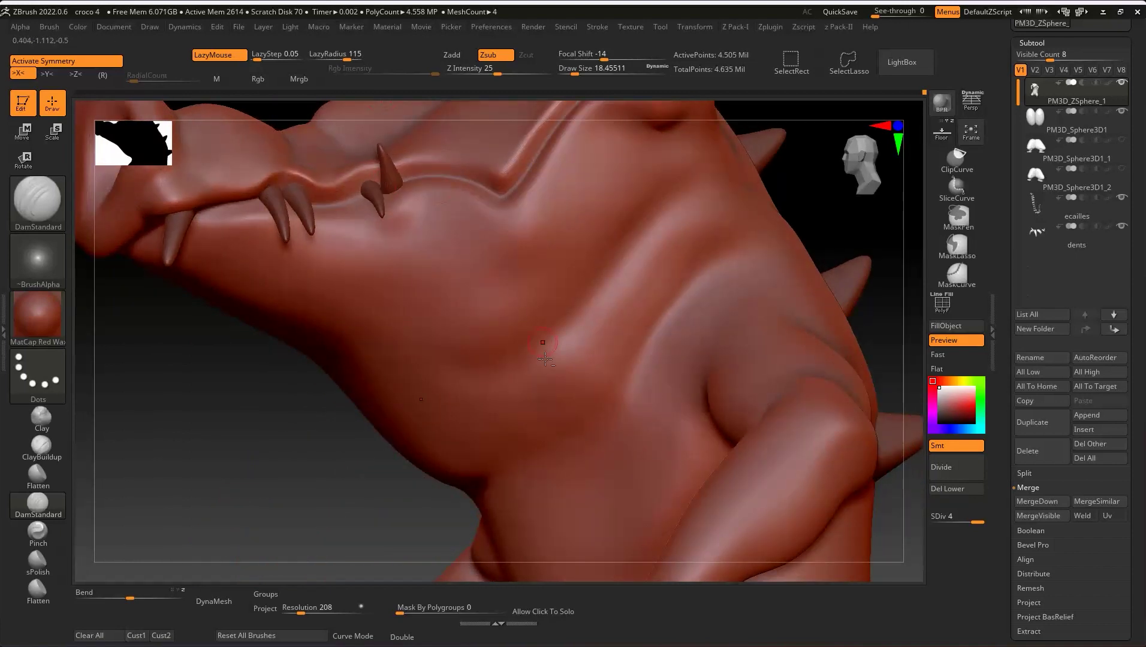
right_click_drag(545, 359, 444, 358)
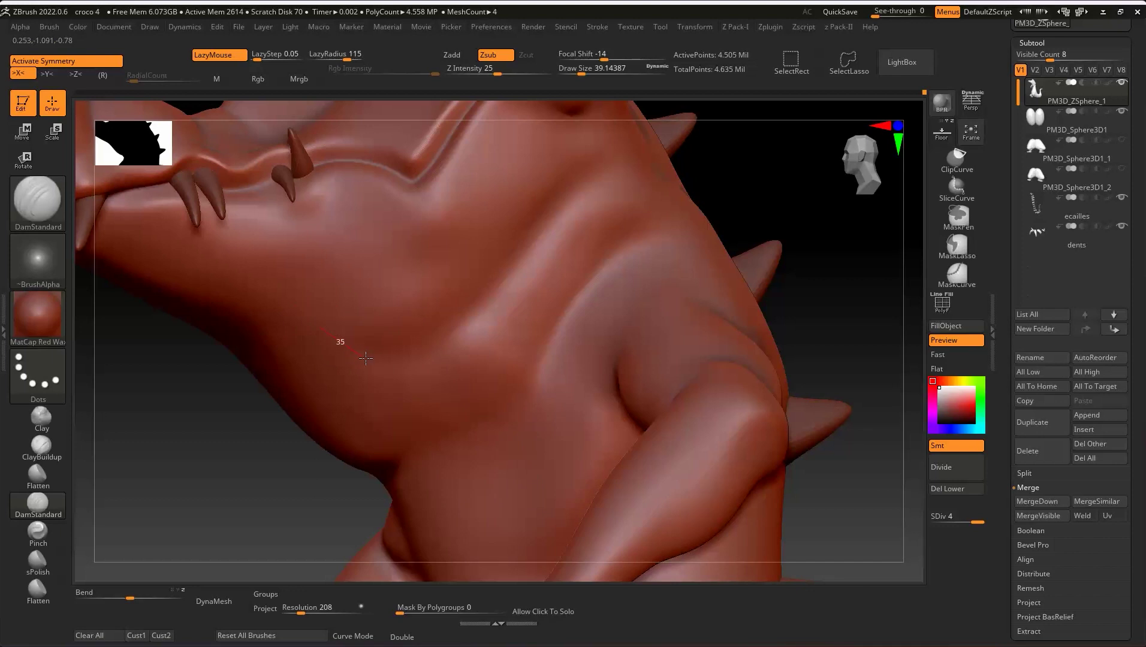
left_click_drag(481, 350, 515, 280)
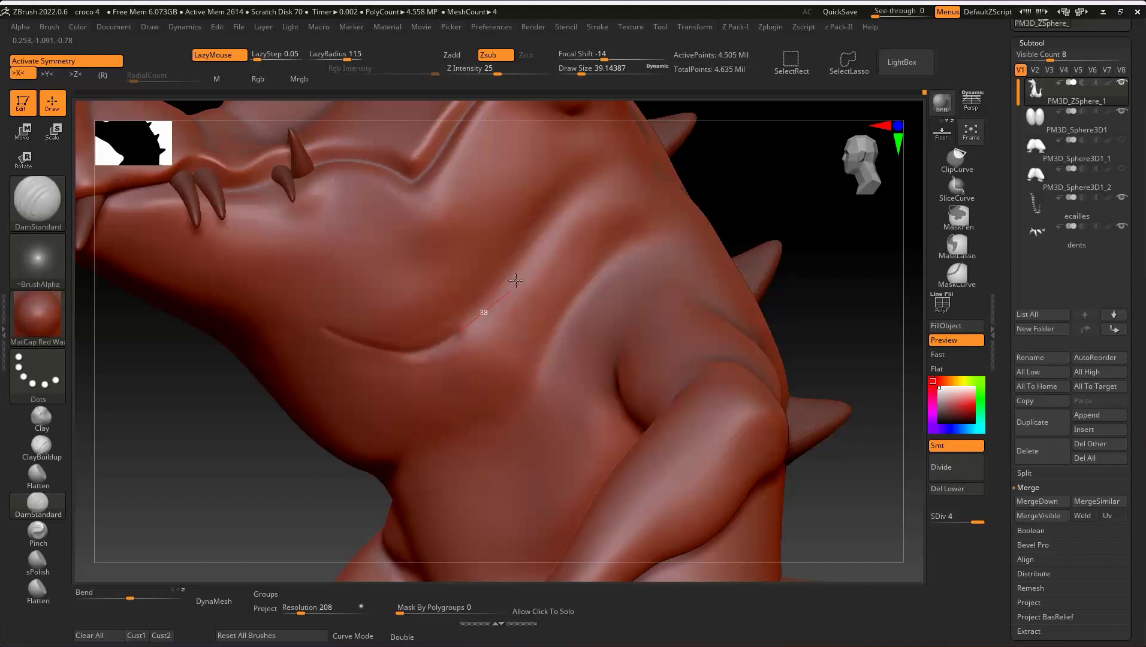
mouse_move(539, 211)
left_mouse_down()
mouse_move(566, 168)
mouse_move(660, 139)
mouse_move(553, 177)
left_mouse_up()
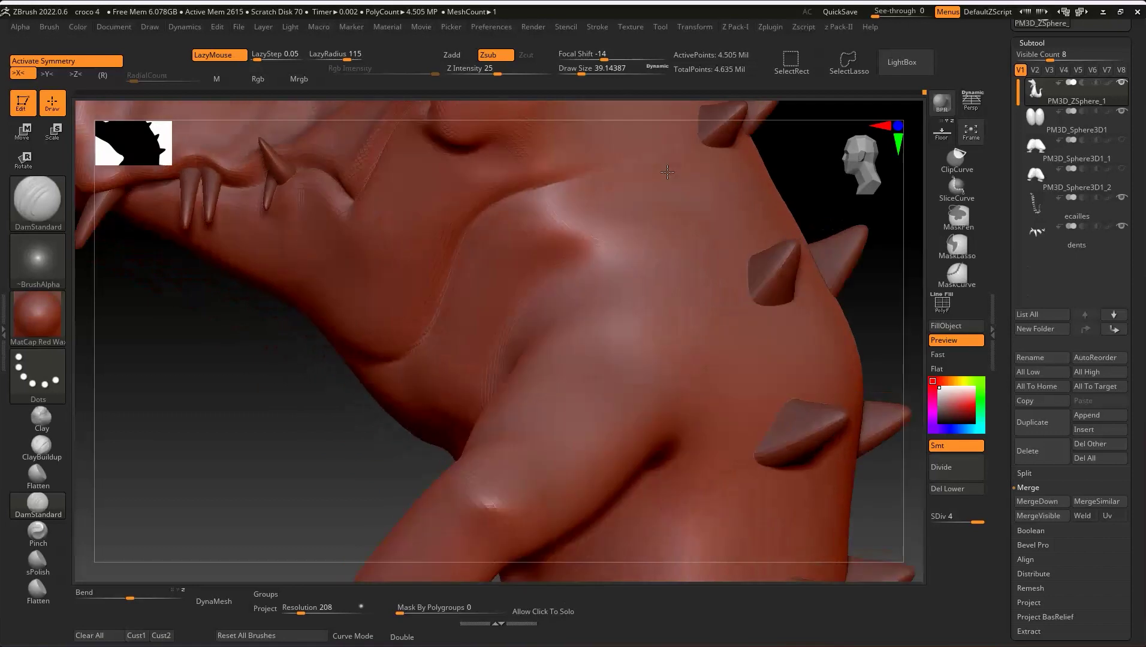
key("shift")
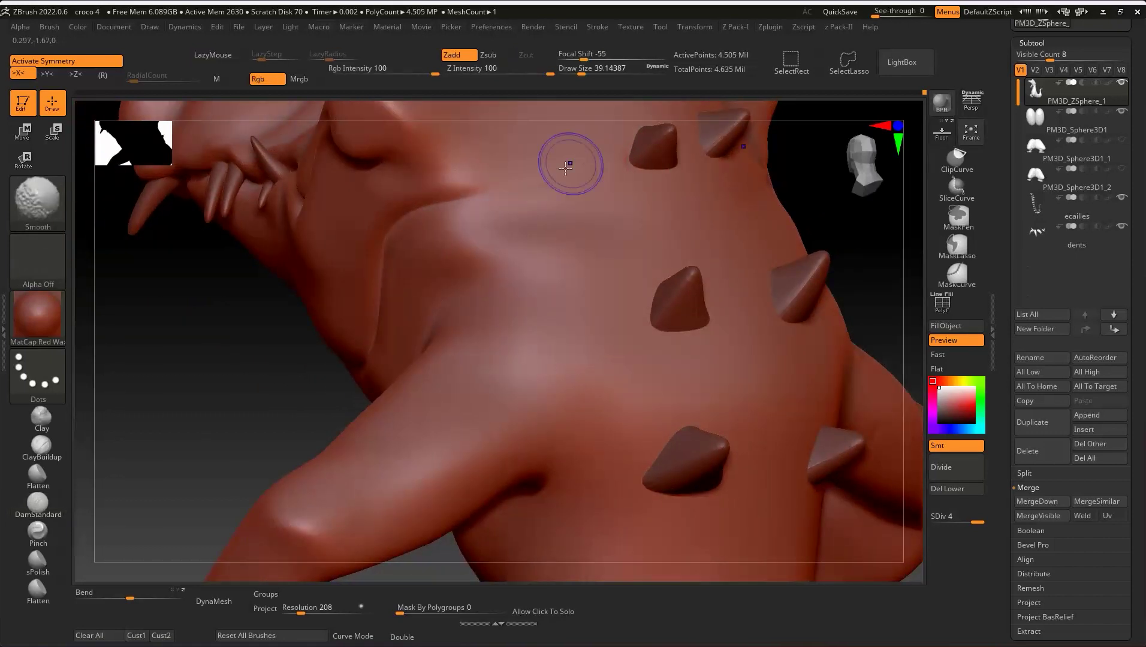
left_click_drag(557, 161, 557, 210)
right_click_drag(242, 313, 363, 294)
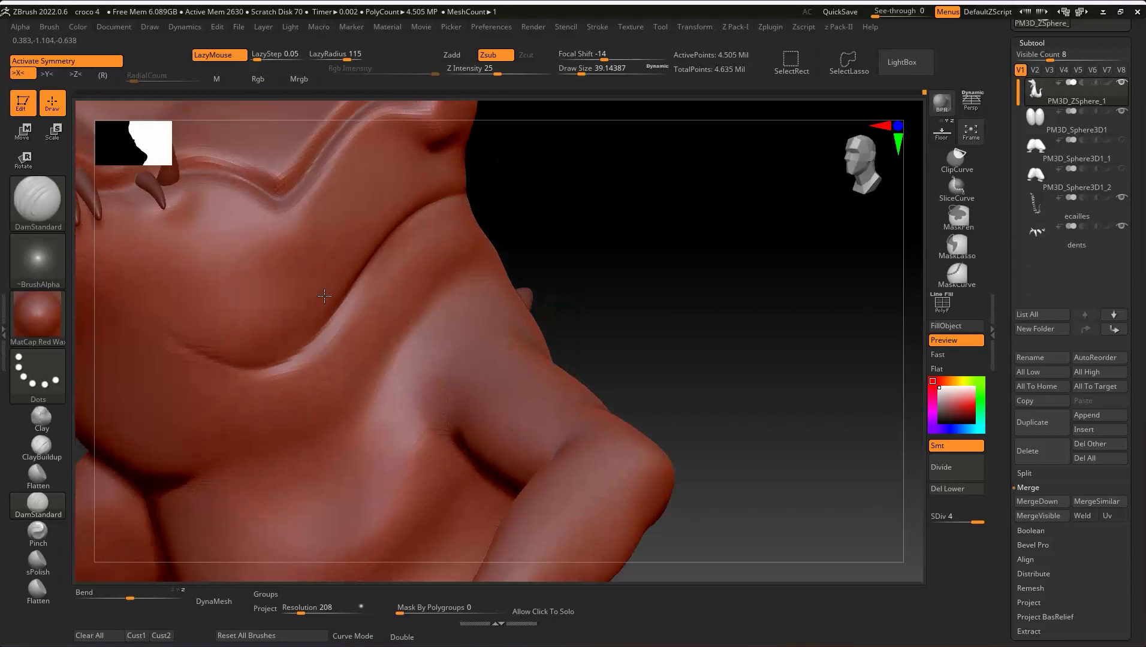
- Smooth the belly crease edges and the neck surface under the jaw
key("s")
key("shift")
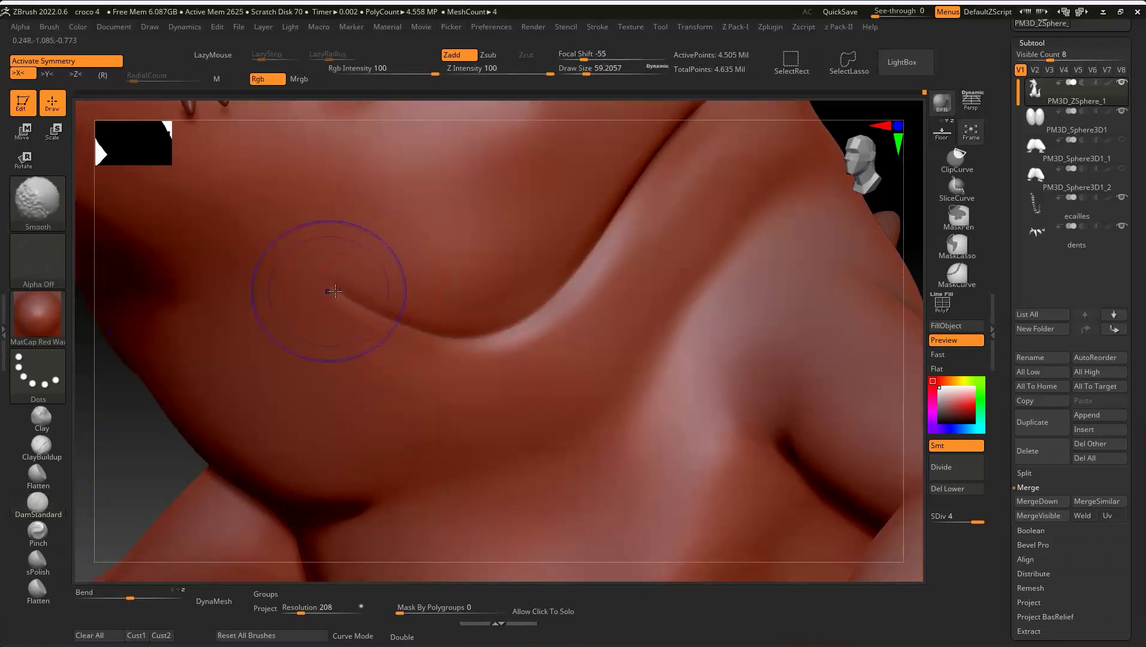
left_click_drag(417, 329, 614, 312, "shift")
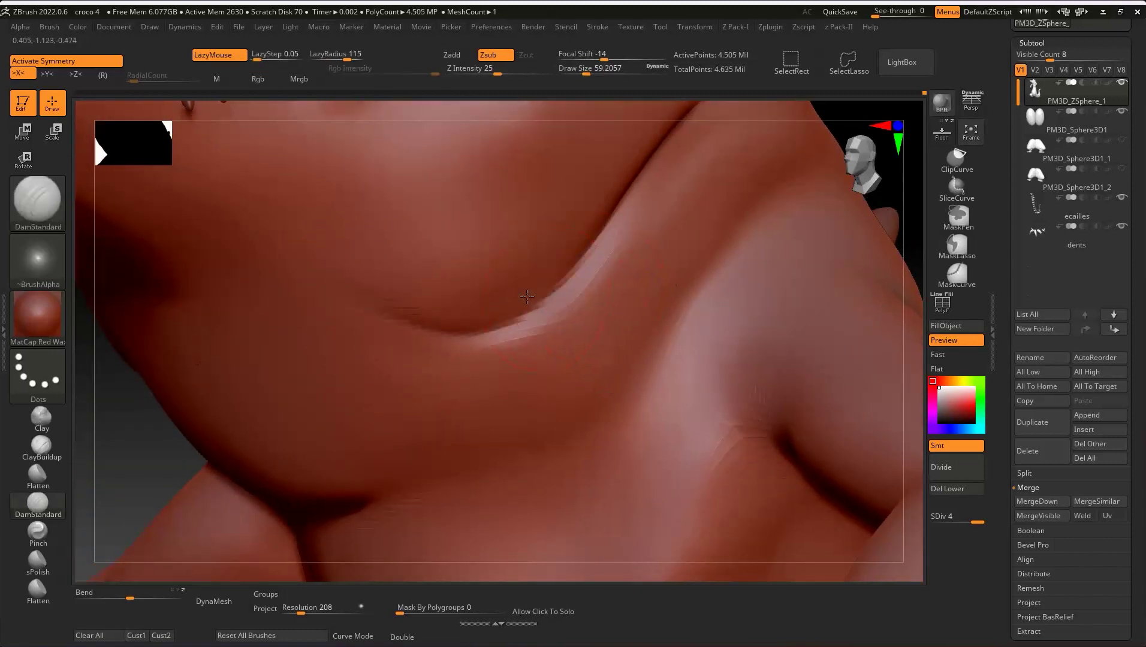
mouse_move(614, 312)
right_mouse_down()
mouse_move(478, 281)
mouse_move(611, 222)
right_mouse_up()
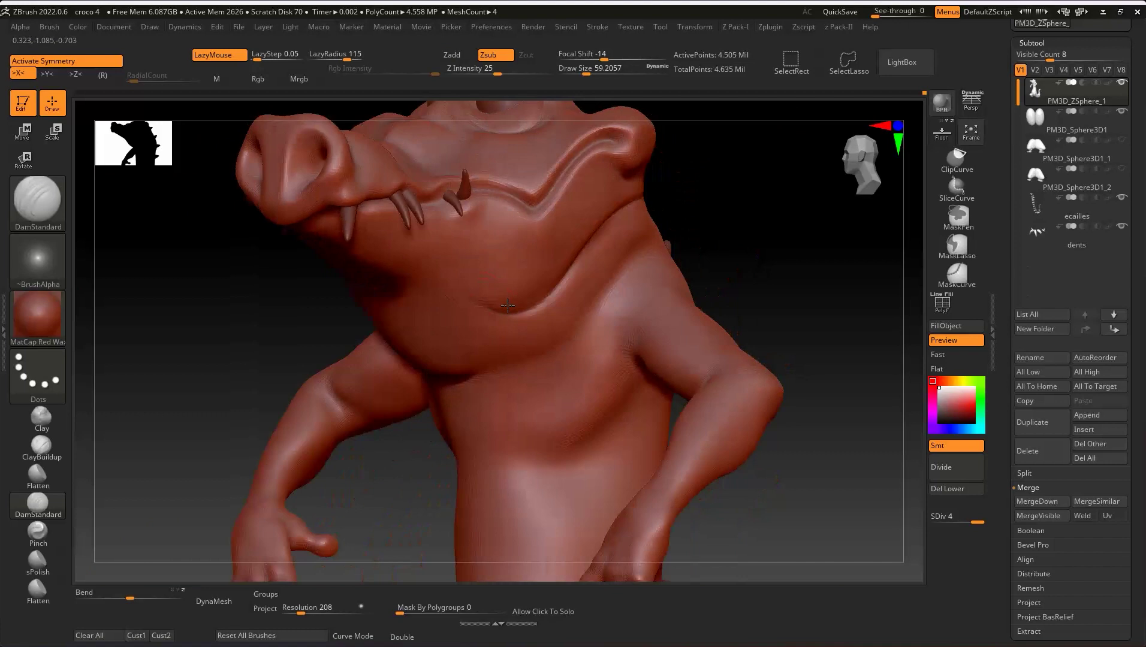
key("shift")
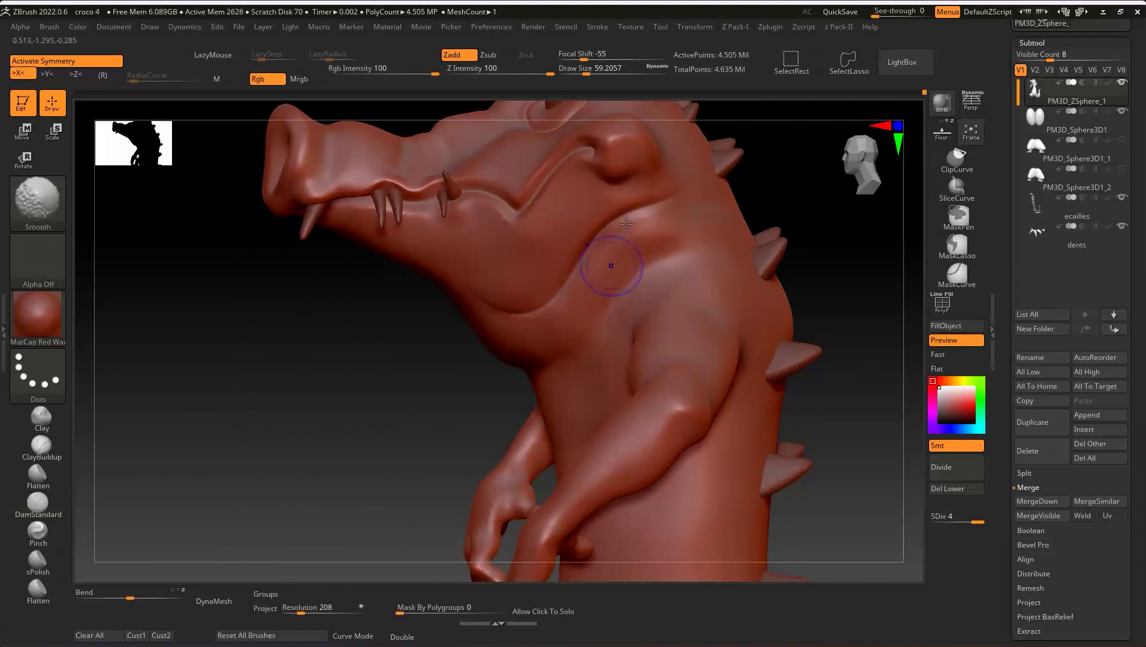
right_click_drag(626, 224, 433, 256)
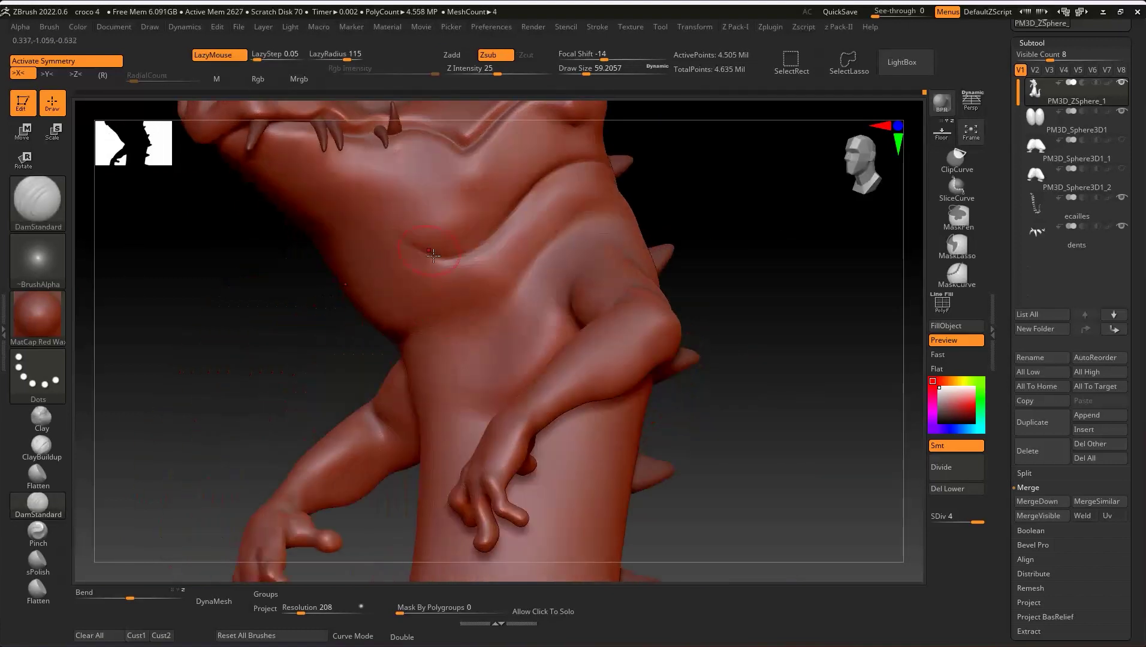
- Carve a crease along the neck, smooth it, and frame the whole crocodile
mouse_move(445, 271)
right_mouse_down()
mouse_move(422, 377)
mouse_move(360, 390)
right_mouse_up()
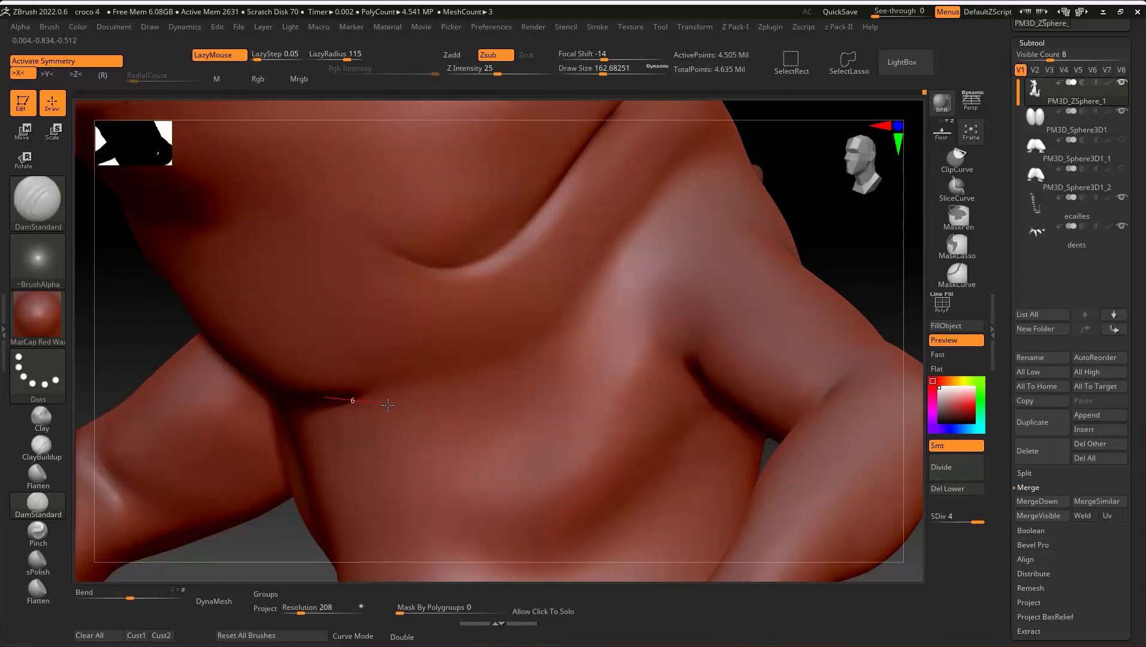
mouse_move(388, 406)
left_mouse_down()
mouse_move(561, 346)
mouse_move(550, 340)
mouse_move(653, 179)
mouse_move(760, 123)
mouse_move(779, 126)
left_mouse_up()
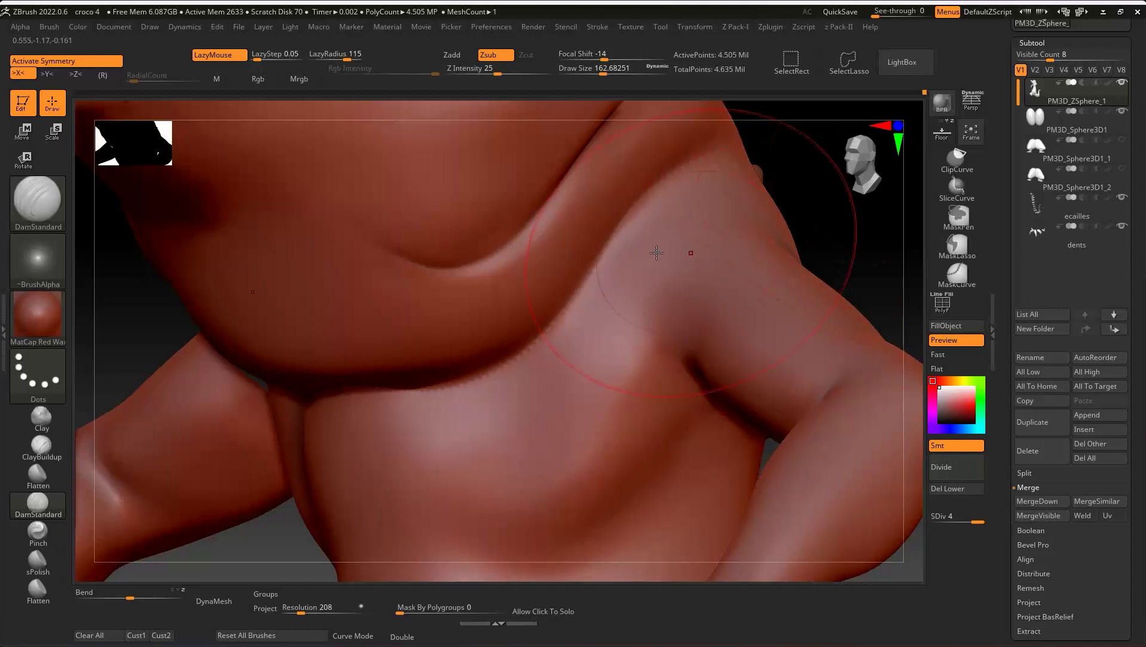
right_click_drag(657, 253, 458, 371)
key("shift")
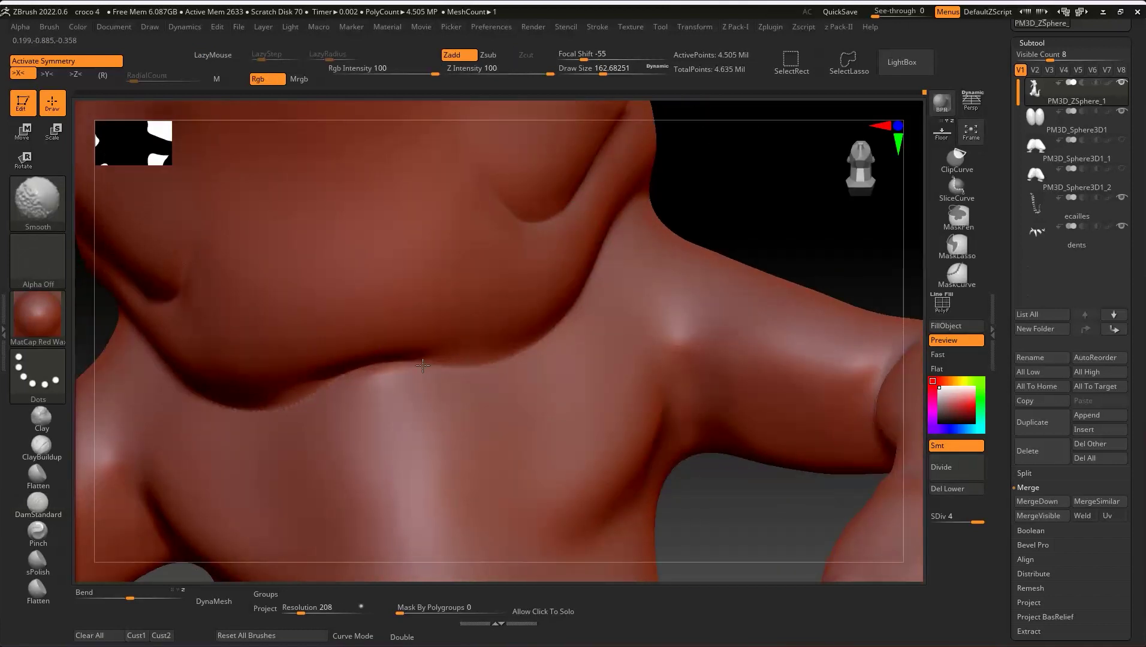
mouse_move(577, 260)
right_mouse_down()
mouse_move(568, 271)
mouse_move(599, 282)
mouse_move(627, 274)
mouse_move(616, 248)
mouse_move(628, 334)
right_mouse_up()
key("f")
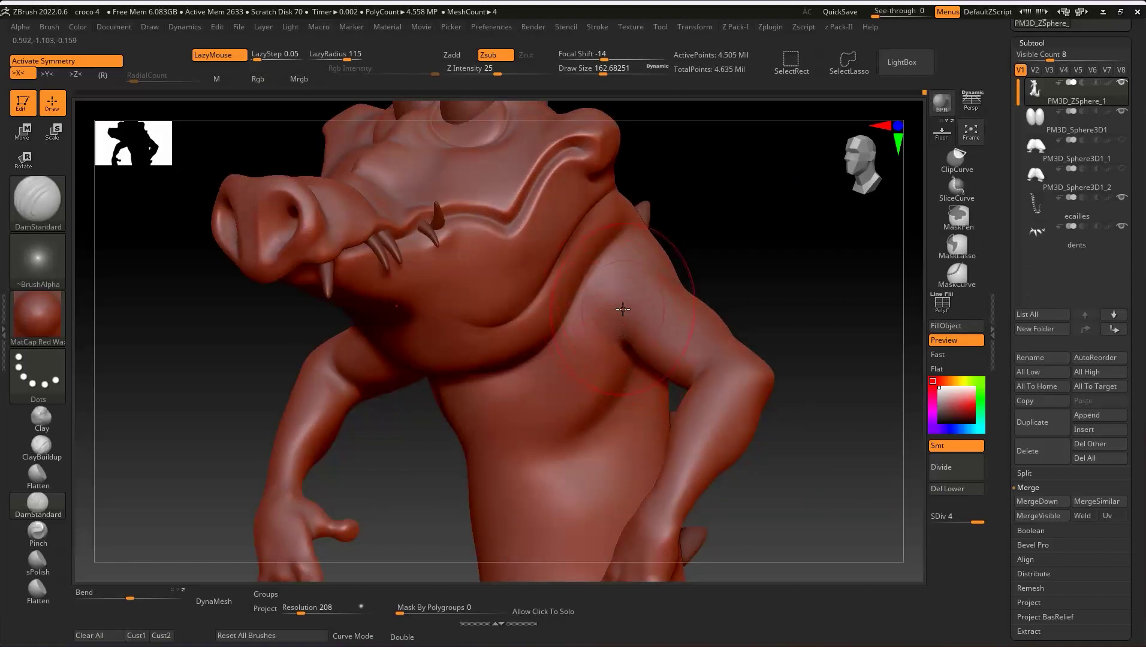
- Resize the brush and smooth the wrinkles along the snout and mouth
right_click_drag(394, 136, 338, 263, "ctrl")
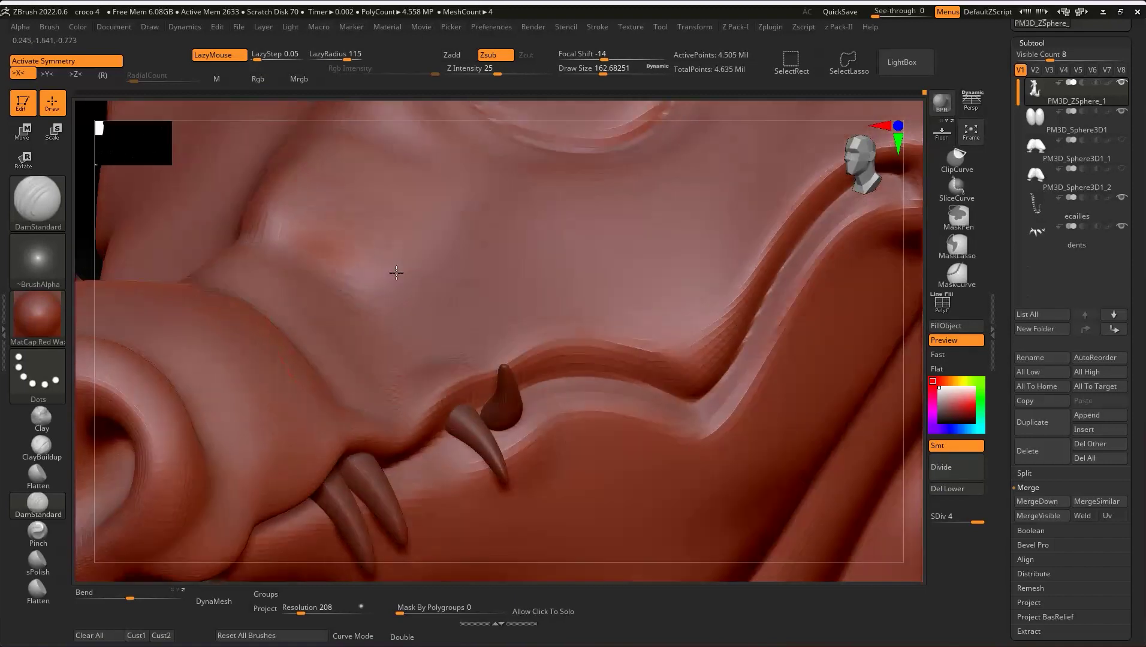
key("s")
key("s")
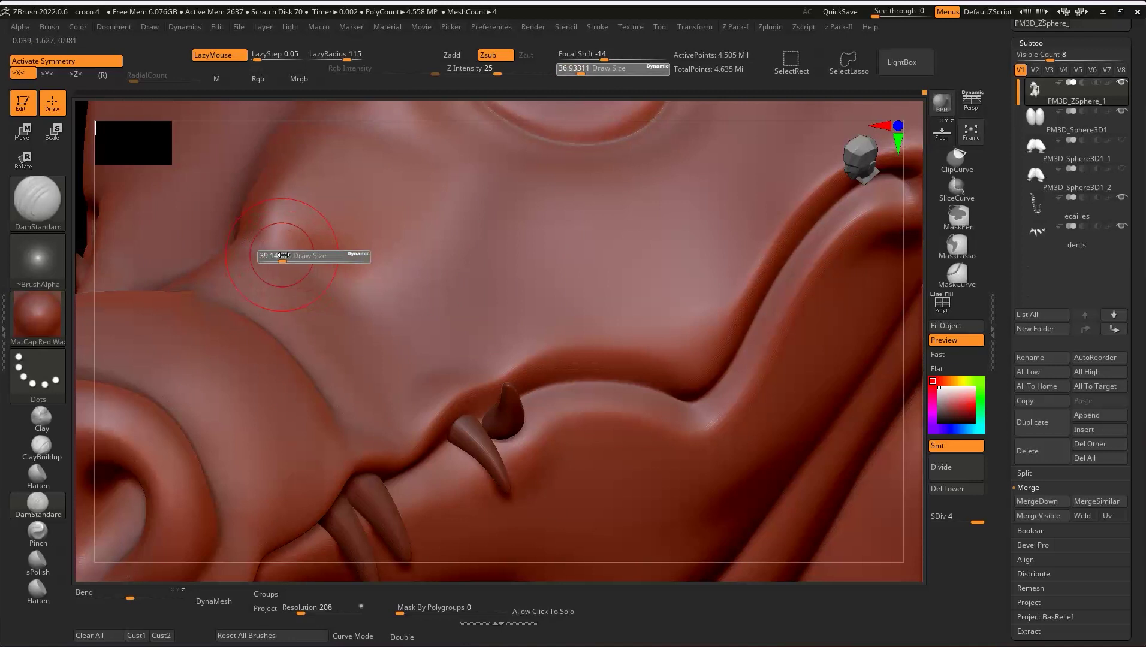
left_click_drag(279, 258, 256, 250)
key("s")
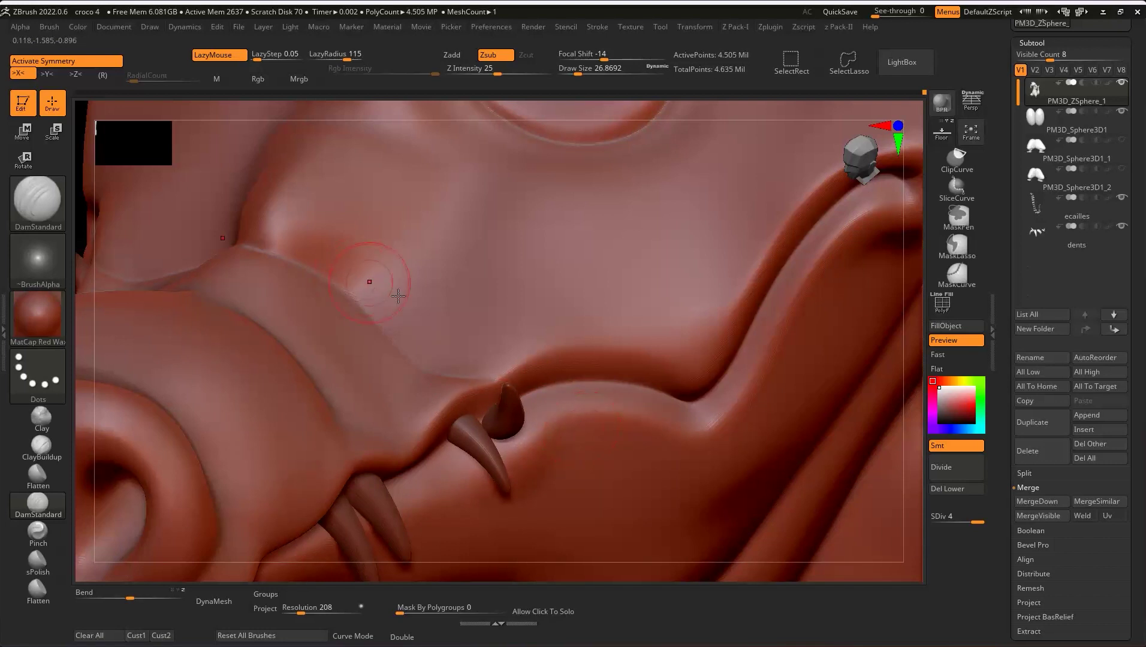
key("shift")
left_click_drag(319, 270, 256, 243, "shift")
mouse_move(274, 288)
right_mouse_down()
mouse_move(295, 327)
mouse_move(327, 292)
mouse_move(301, 239)
right_mouse_up()
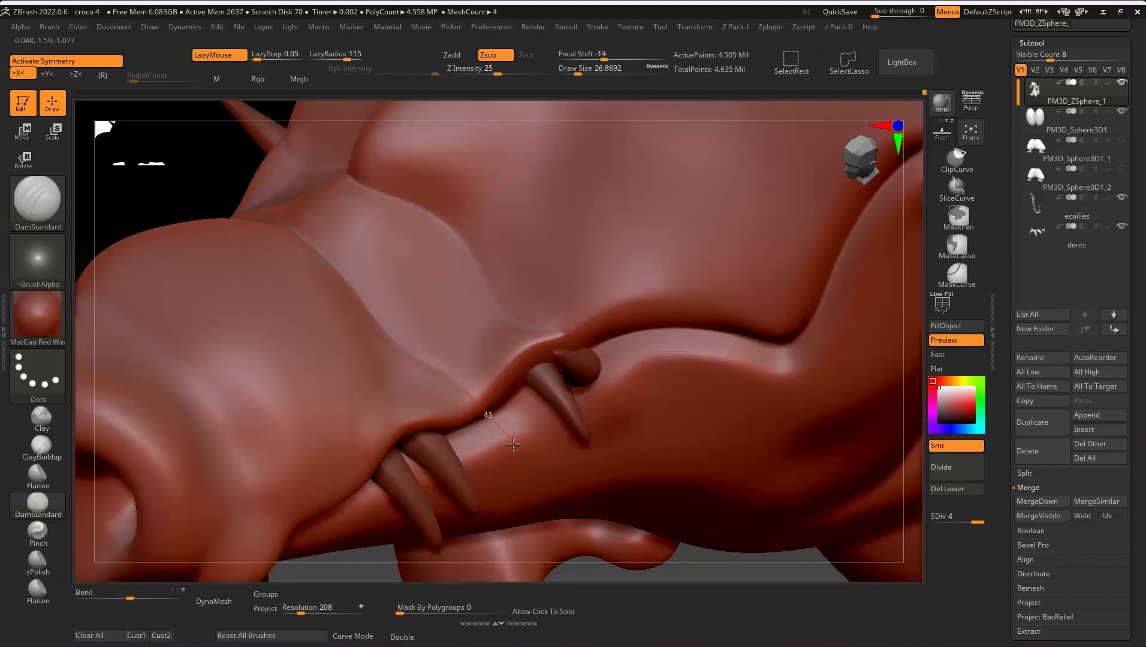
- Refine the brow and the throat crease under the lower jaw with smoothing strokes
mouse_move(483, 496)
right_mouse_down()
mouse_move(470, 372)
mouse_move(427, 290)
right_mouse_up()
right_click_drag(470, 257, 501, 269, "ctrl")
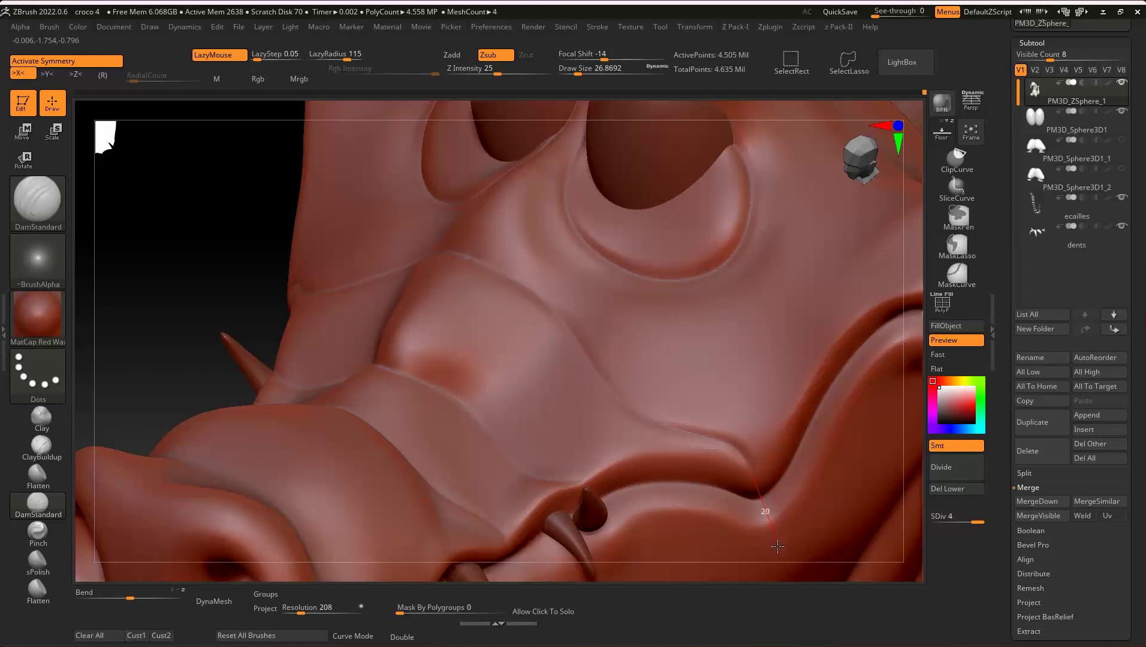
mouse_move(729, 537)
right_mouse_down()
mouse_move(615, 313)
mouse_move(729, 390)
mouse_move(460, 356)
mouse_move(375, 310)
right_mouse_up()
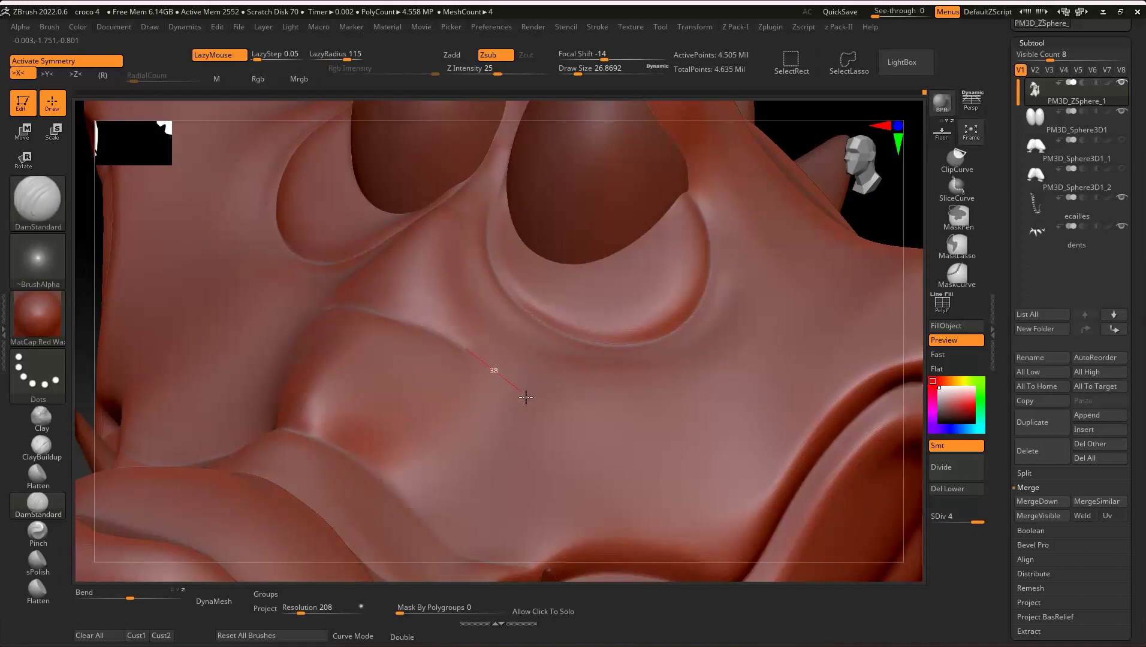
key("shift")
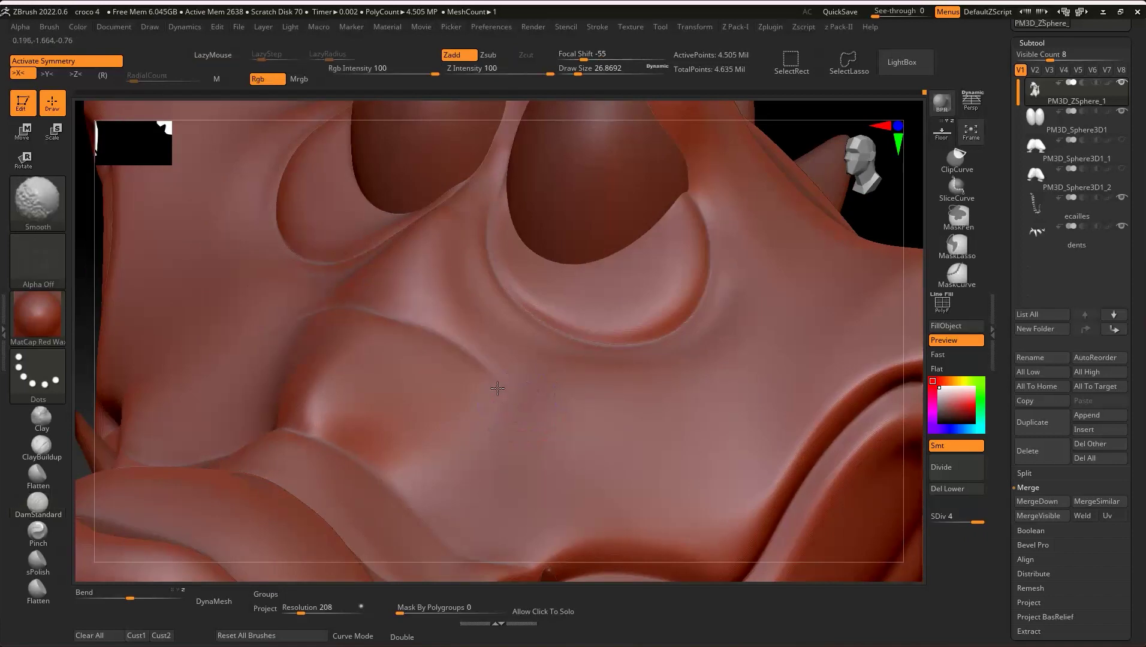
mouse_move(458, 334)
right_mouse_down()
mouse_move(435, 276)
mouse_move(382, 309)
mouse_move(470, 423)
mouse_move(468, 244)
right_mouse_up()
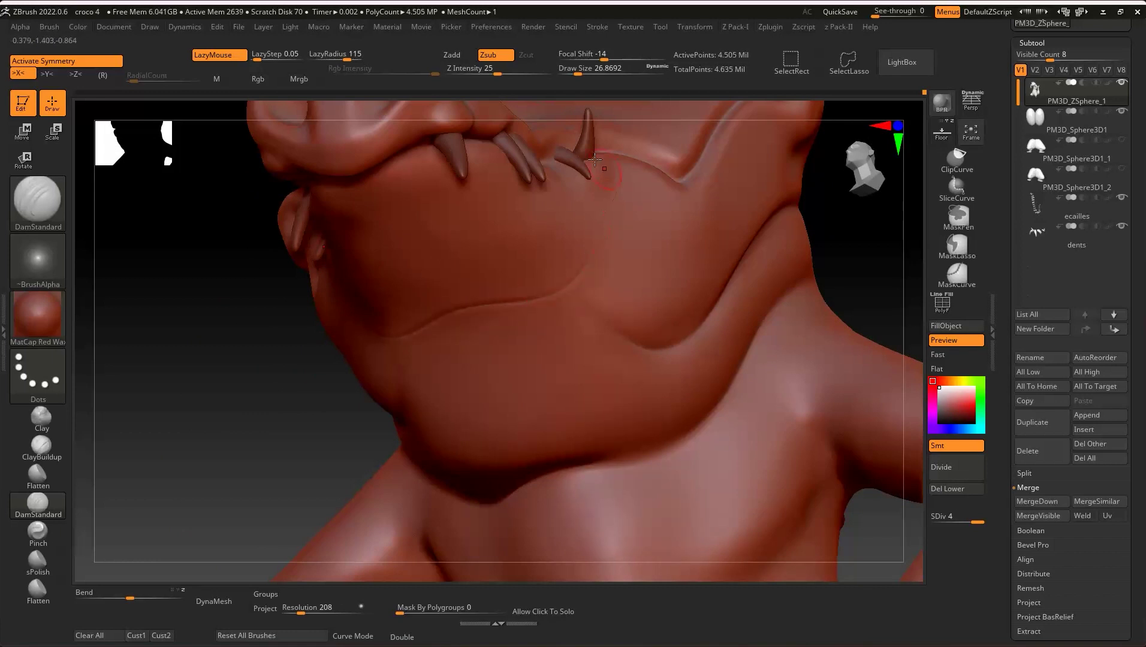
key("shift")
right_click_drag(593, 249, 540, 288)
key("f")
mouse_move(450, 310)
right_mouse_down("shift")
mouse_move(617, 362)
mouse_move(617, 328)
right_mouse_up("shift")
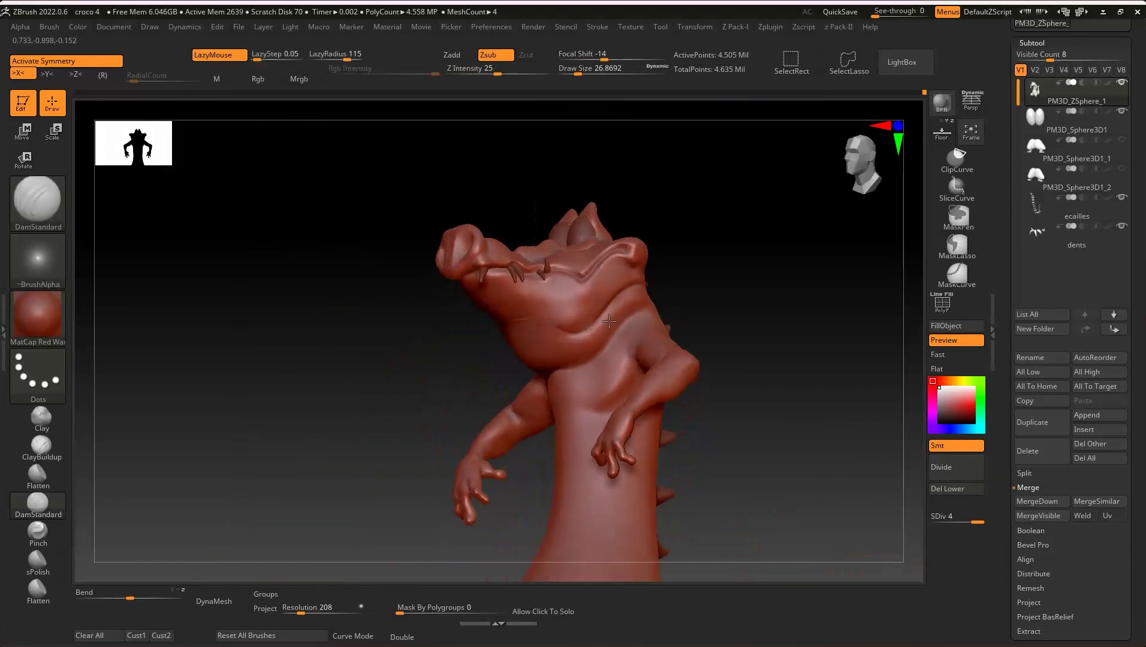
- Enlarge the brush to about 144.7, carve a broad groove across the lower torso, and smooth it
key("ctrl")
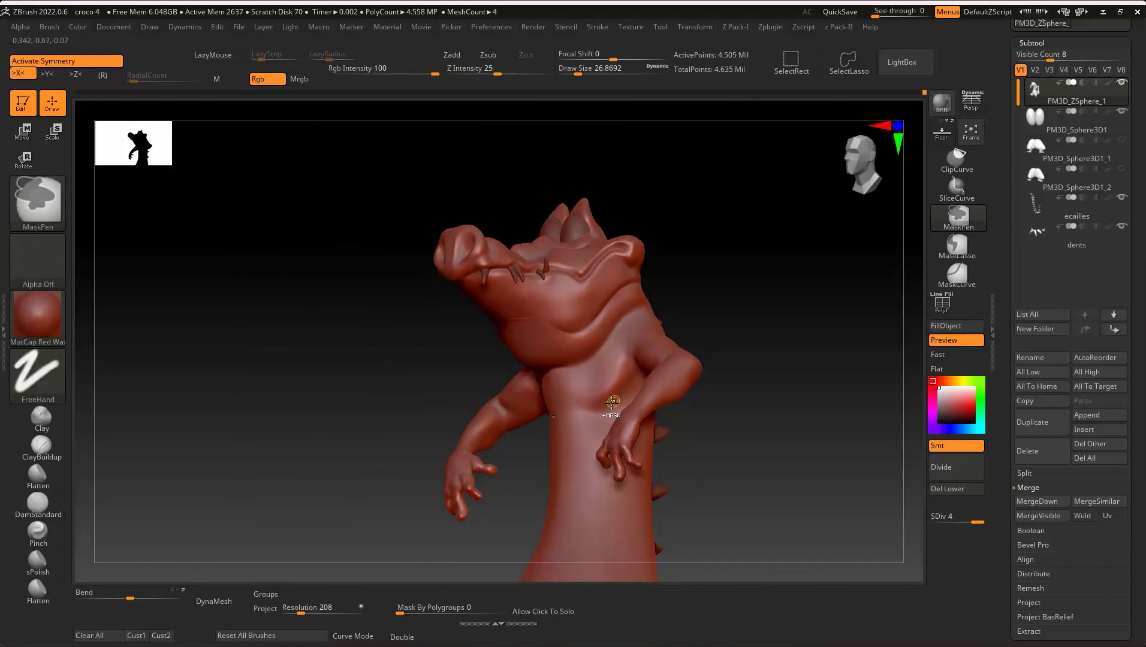
mouse_move(607, 396)
right_mouse_down()
mouse_move(640, 293)
mouse_move(492, 295)
right_mouse_up()
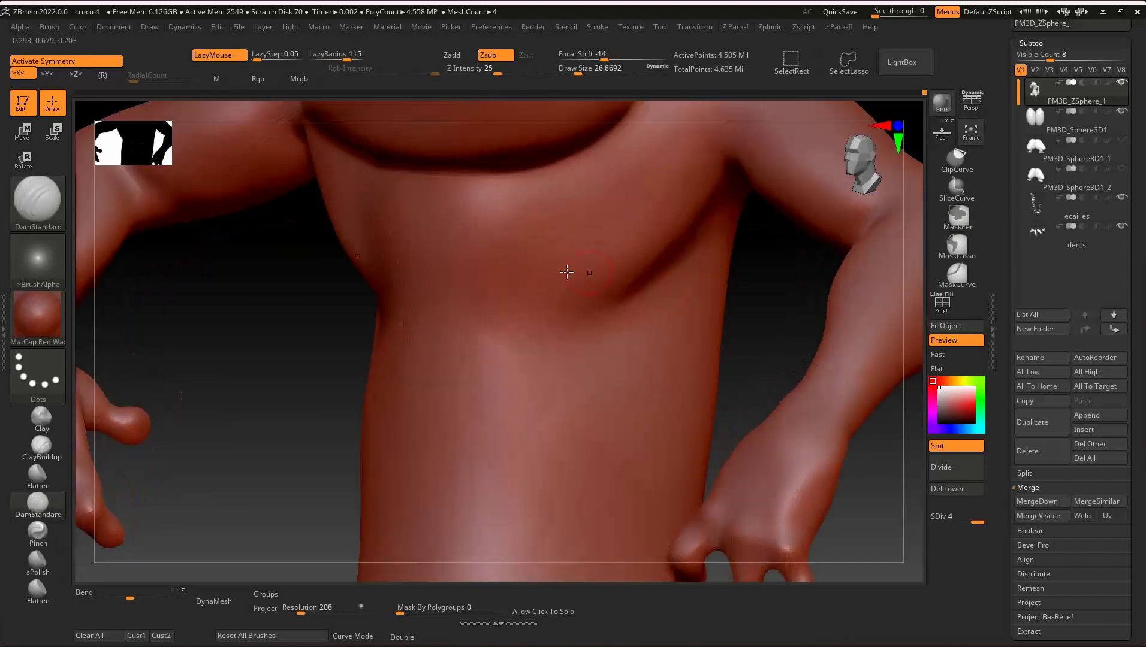
key("s")
left_click_drag(490, 293, 491, 296)
left_click_drag(616, 337, 614, 320)
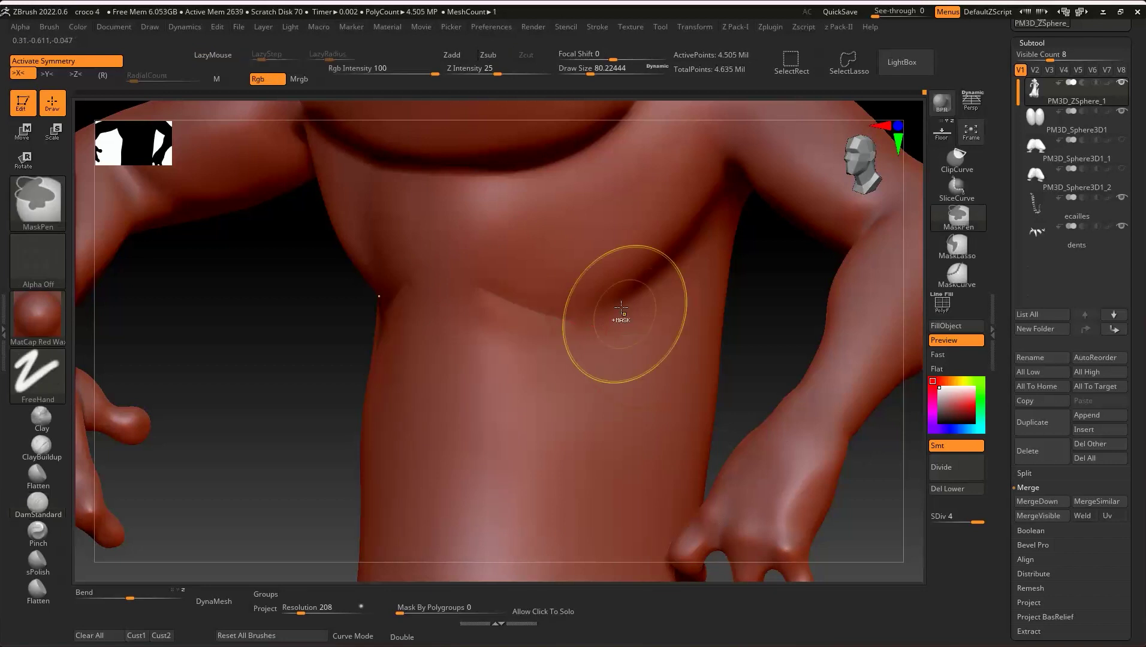
key("s")
left_click(560, 304)
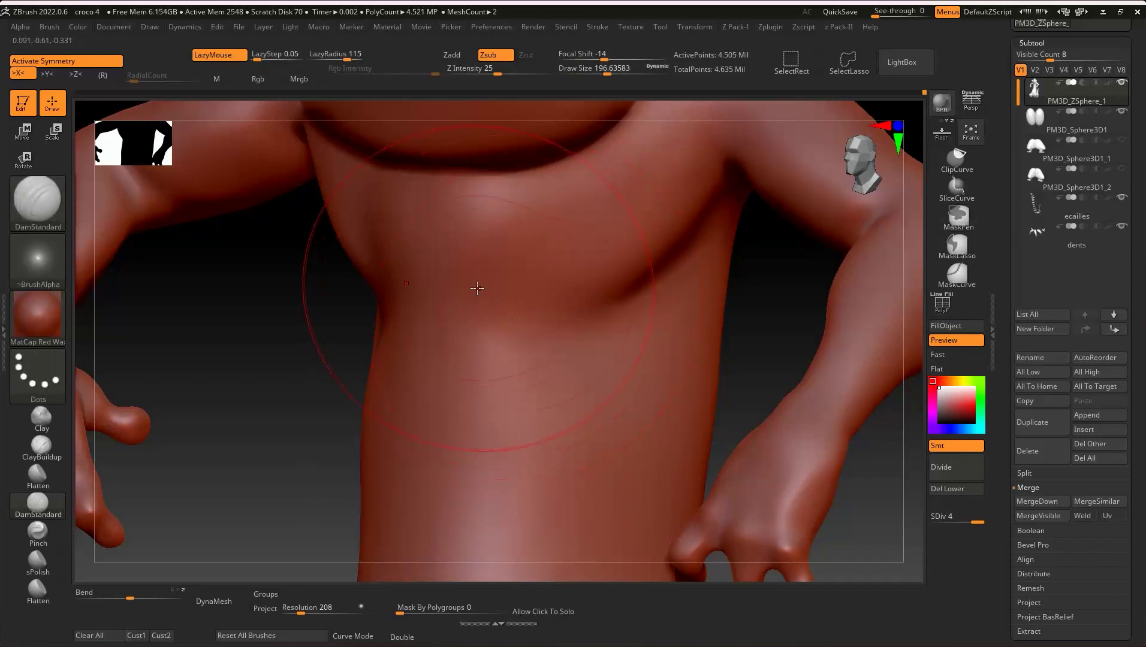
left_click_drag(522, 316, 619, 330)
left_click_drag(695, 278, 827, 204)
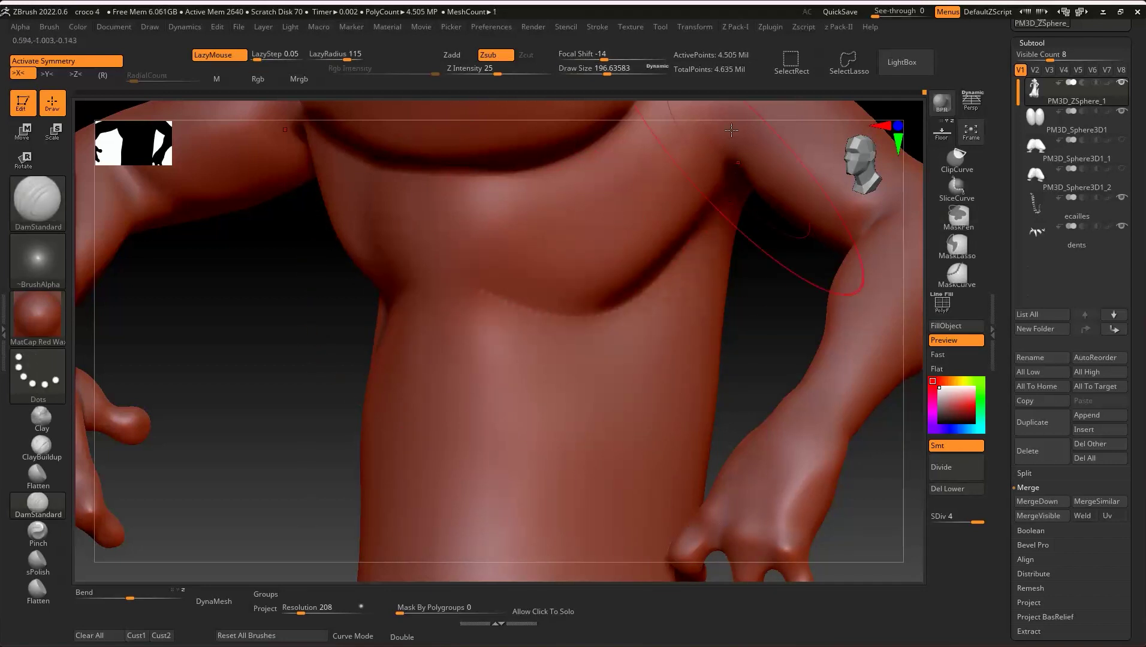
key("shift")
key("f")
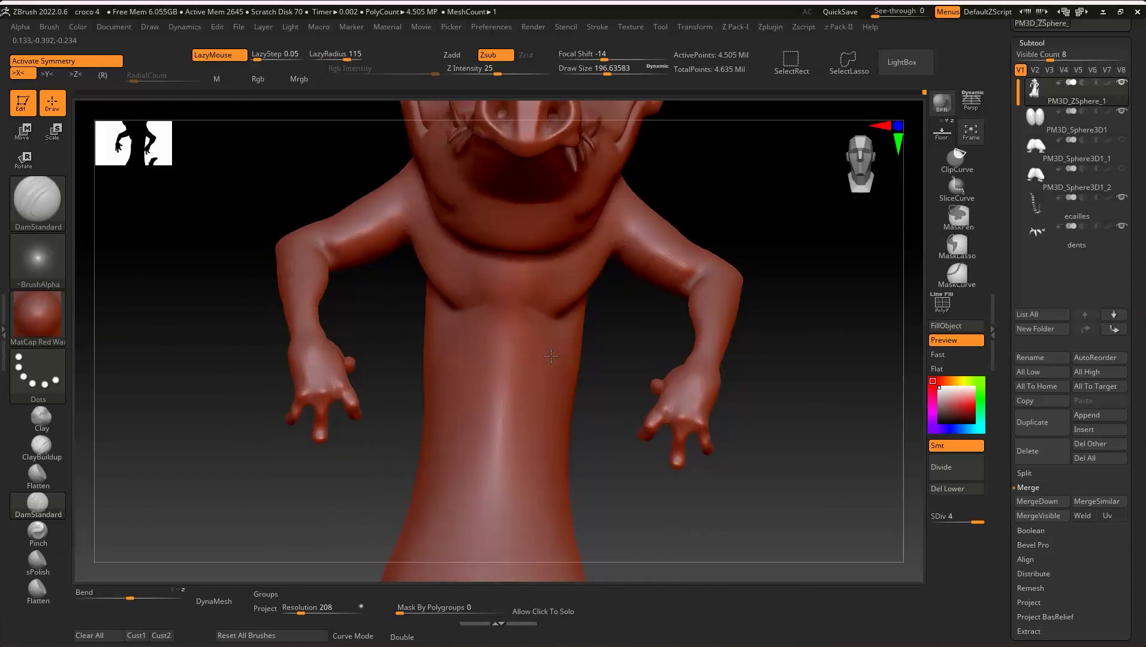
mouse_move(415, 340)
right_mouse_down()
mouse_move(548, 384)
mouse_move(590, 157)
mouse_move(588, 190)
right_mouse_up()
- Shrink the brush to about 90 and carve a crease into the thigh
key("s")
key("s")
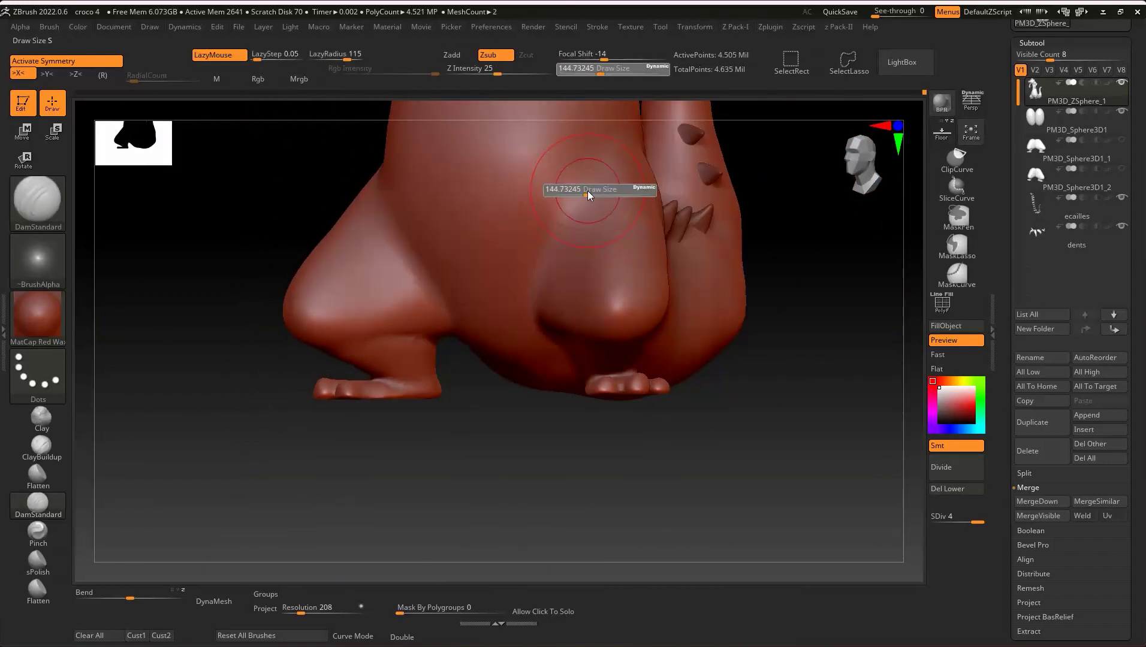
left_click_drag(587, 190, 577, 192)
left_click_drag(547, 250, 589, 172)
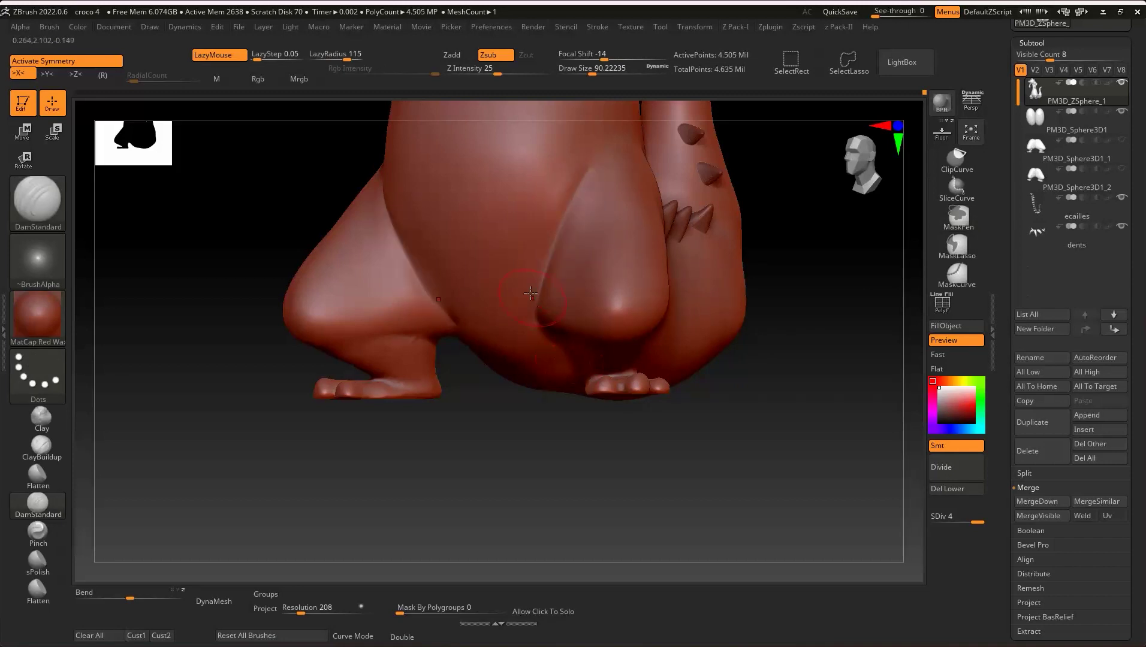
mouse_move(530, 294)
right_mouse_down()
mouse_move(548, 286)
mouse_move(577, 211)
right_mouse_up()
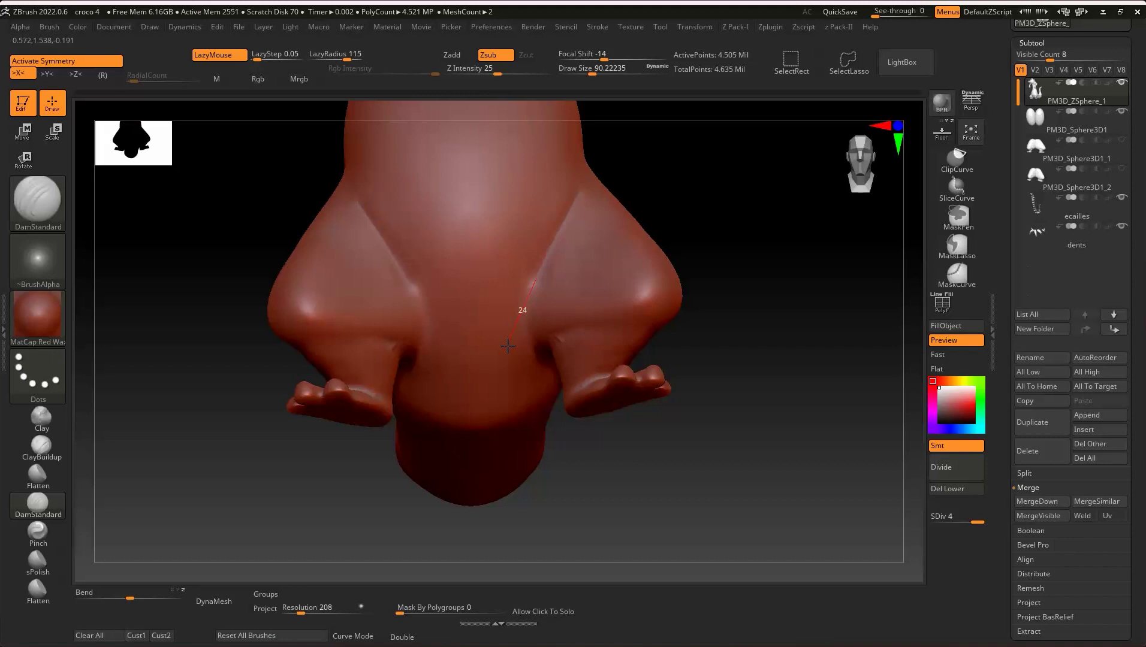
mouse_move(554, 275)
right_mouse_down()
mouse_move(540, 328)
mouse_move(545, 392)
mouse_move(502, 362)
right_mouse_up()
- Reduce the brush to about 68, carve a crease across the lower leg, and smooth it
key("s")
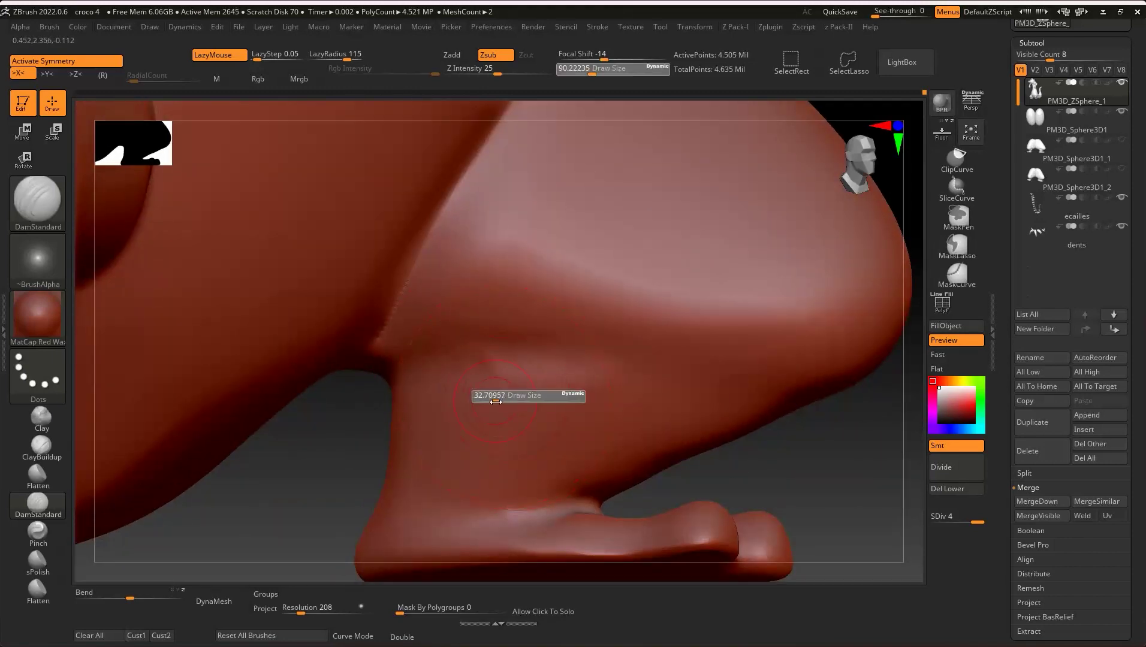
key("s")
mouse_move(432, 372)
right_mouse_down()
mouse_move(410, 359)
mouse_move(390, 378)
right_mouse_up()
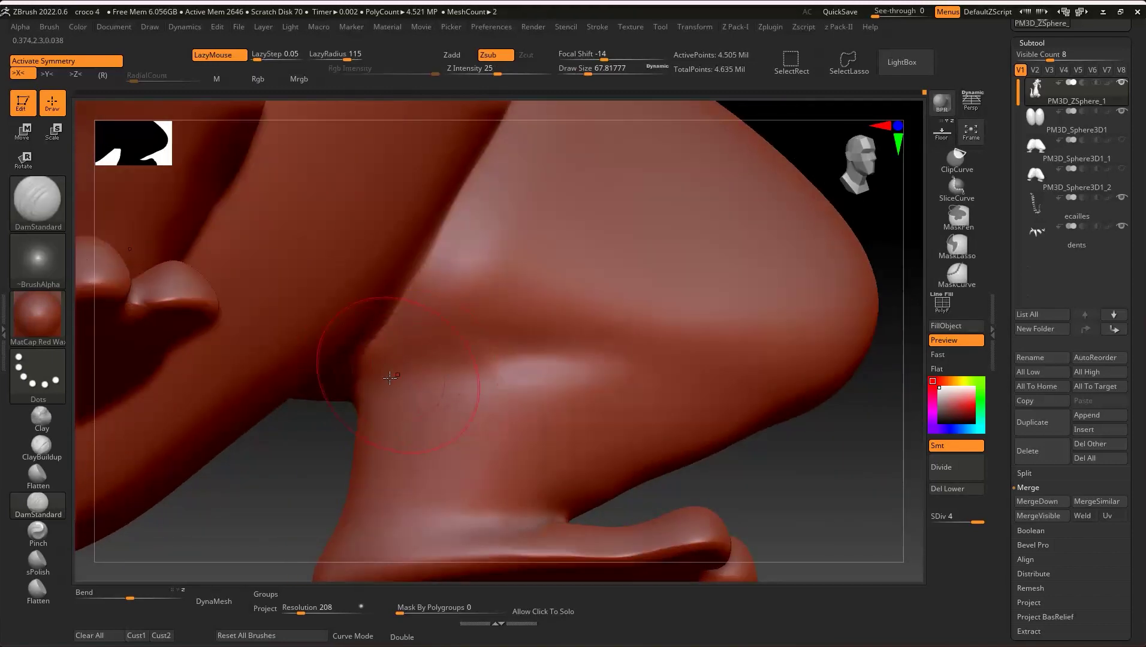
mouse_move(457, 337)
left_mouse_down()
mouse_move(529, 335)
mouse_move(678, 366)
mouse_move(715, 408)
left_mouse_up()
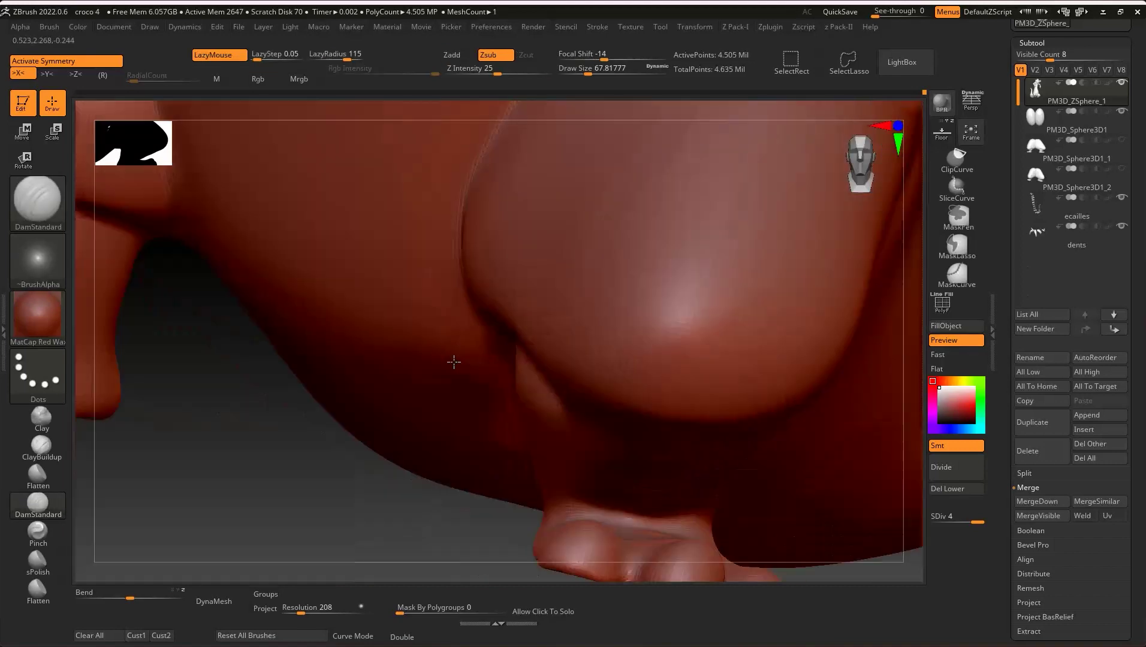
mouse_move(575, 358)
right_mouse_down()
mouse_move(456, 358)
mouse_move(532, 275)
mouse_move(702, 230)
mouse_move(587, 250)
mouse_move(418, 156)
right_mouse_up()
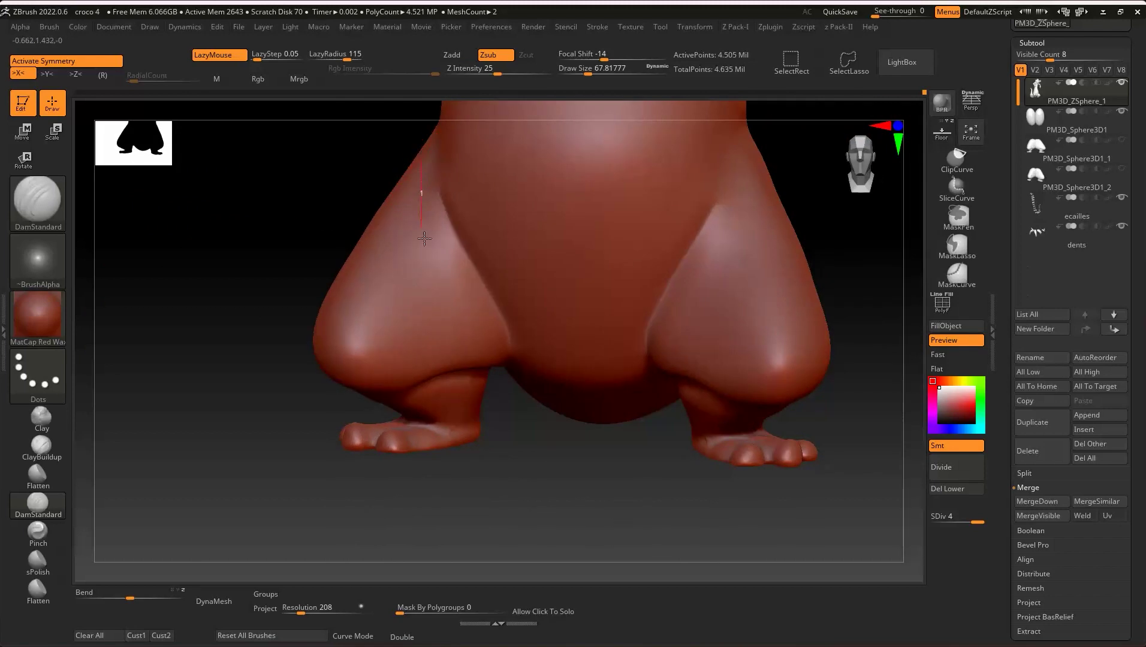
key("shift")
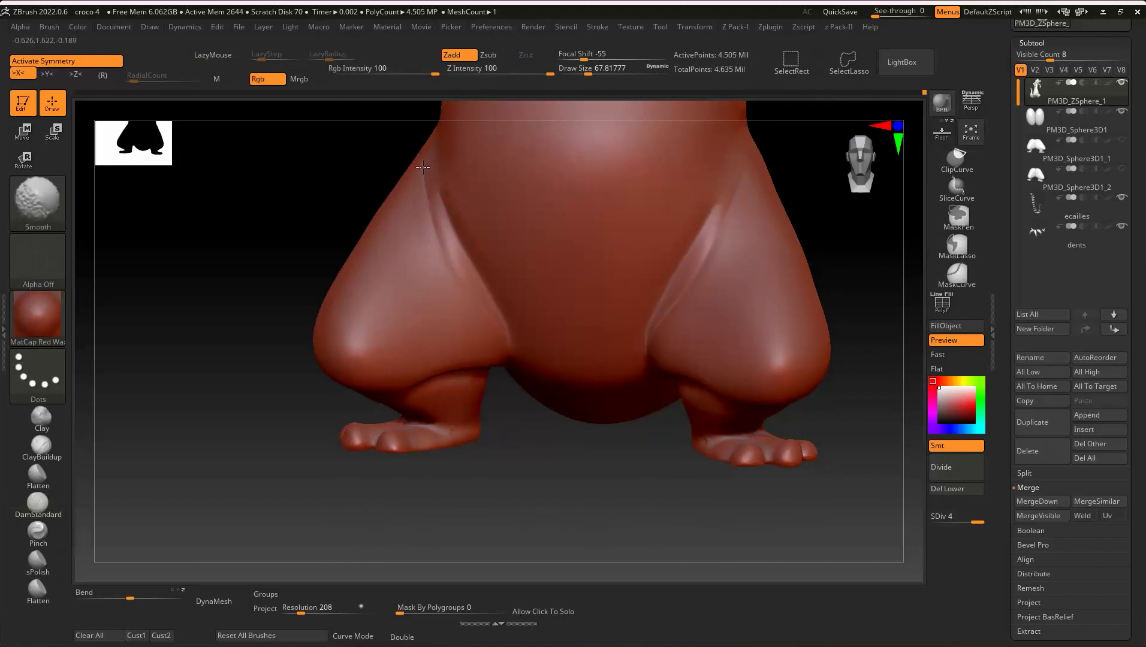
mouse_move(487, 311)
right_mouse_down("ctrl")
mouse_move(497, 258)
mouse_move(540, 198)
mouse_move(509, 155)
right_mouse_up("ctrl")
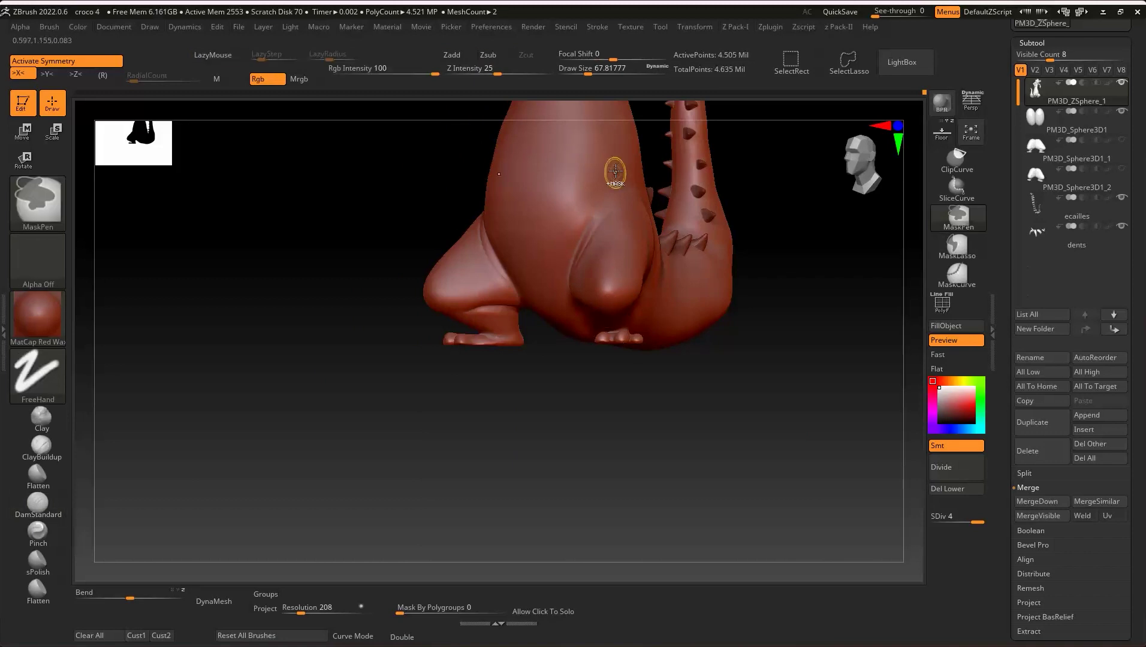
mouse_move(619, 170)
right_mouse_down()
mouse_move(650, 388)
mouse_move(442, 212)
mouse_move(624, 368)
mouse_move(389, 340)
right_mouse_up()
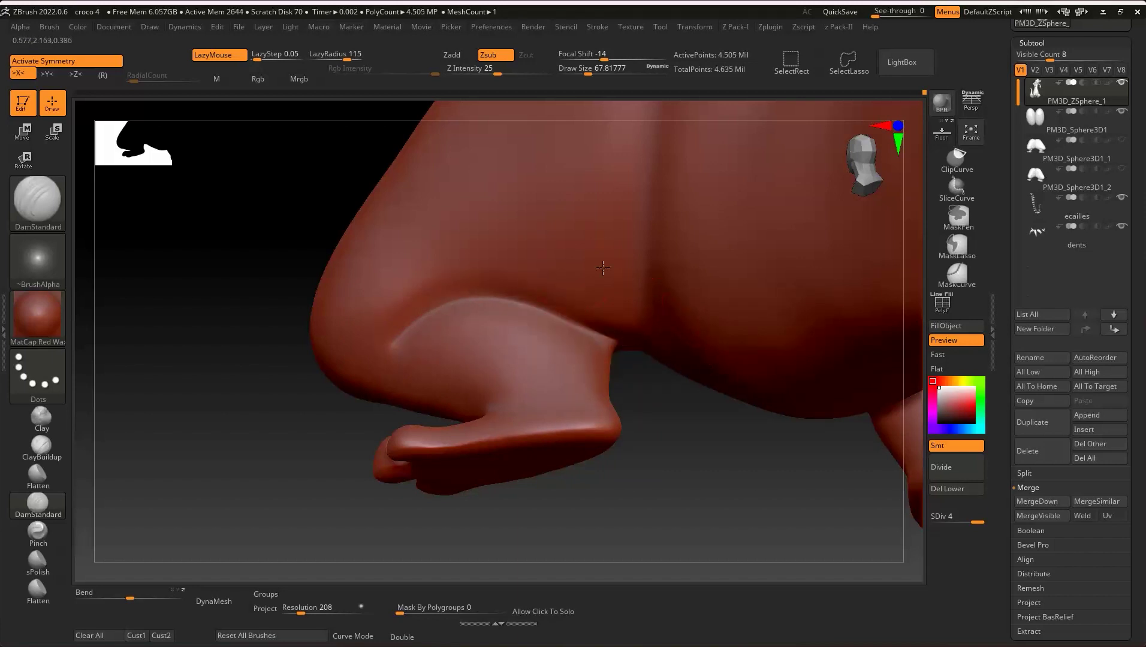
- Smooth the crease on the side of the leg, checking it from the front
right_click_drag(603, 268, 417, 356)
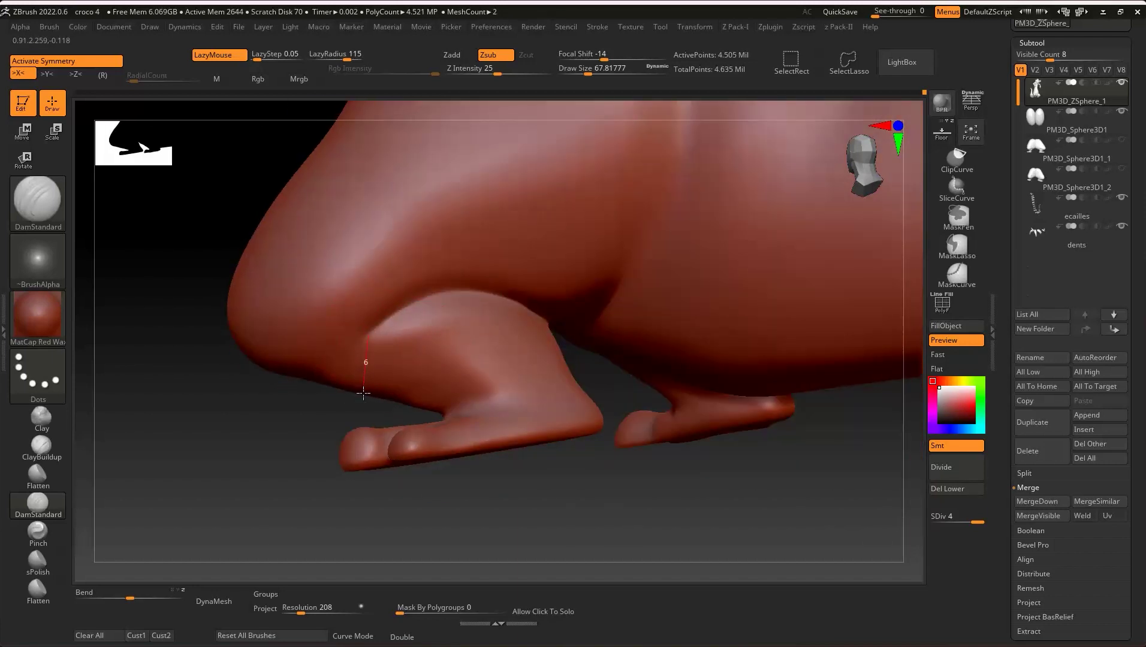
left_click_drag(362, 419, 366, 352)
key("shift")
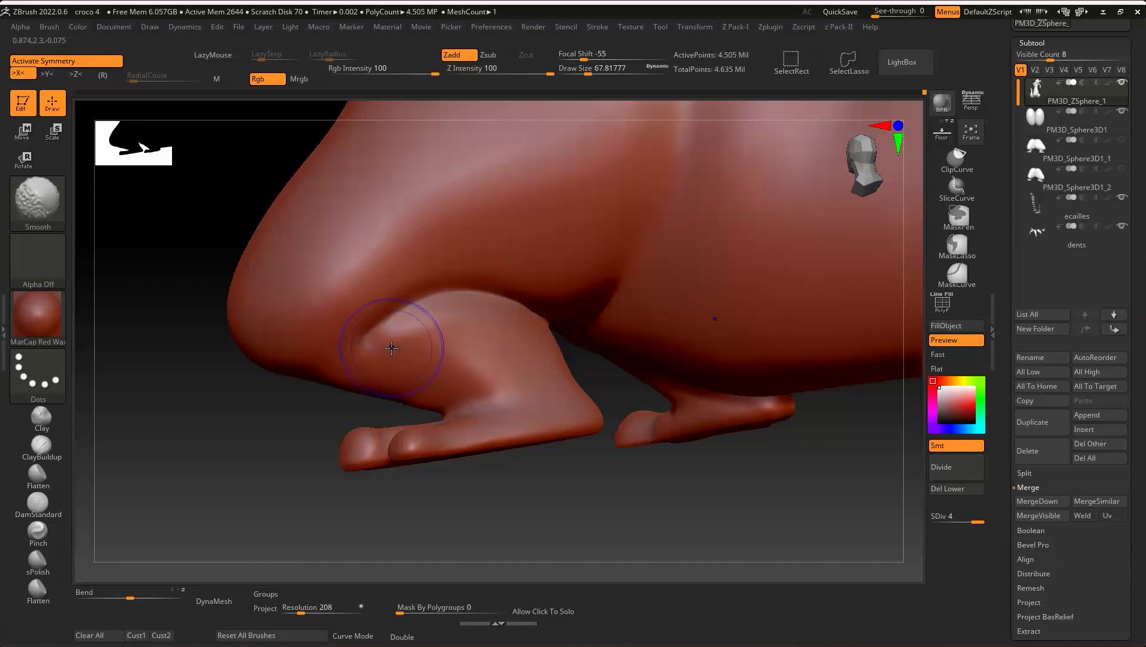
mouse_move(535, 338)
right_mouse_down()
mouse_move(431, 350)
mouse_move(494, 320)
mouse_move(382, 362)
right_mouse_up()
mouse_move(398, 317)
right_mouse_down()
mouse_move(357, 378)
mouse_move(373, 379)
mouse_move(373, 363)
right_mouse_up()
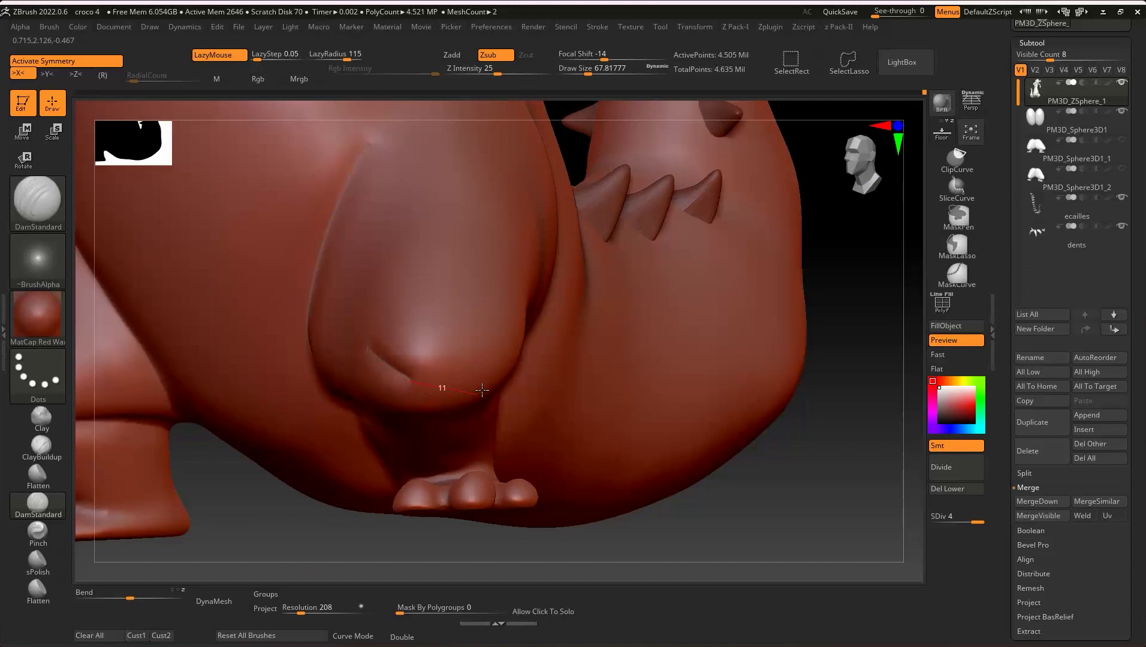
- Undo the last crease stroke near the bottom of the leg and check both legs
key("ctrl+z")
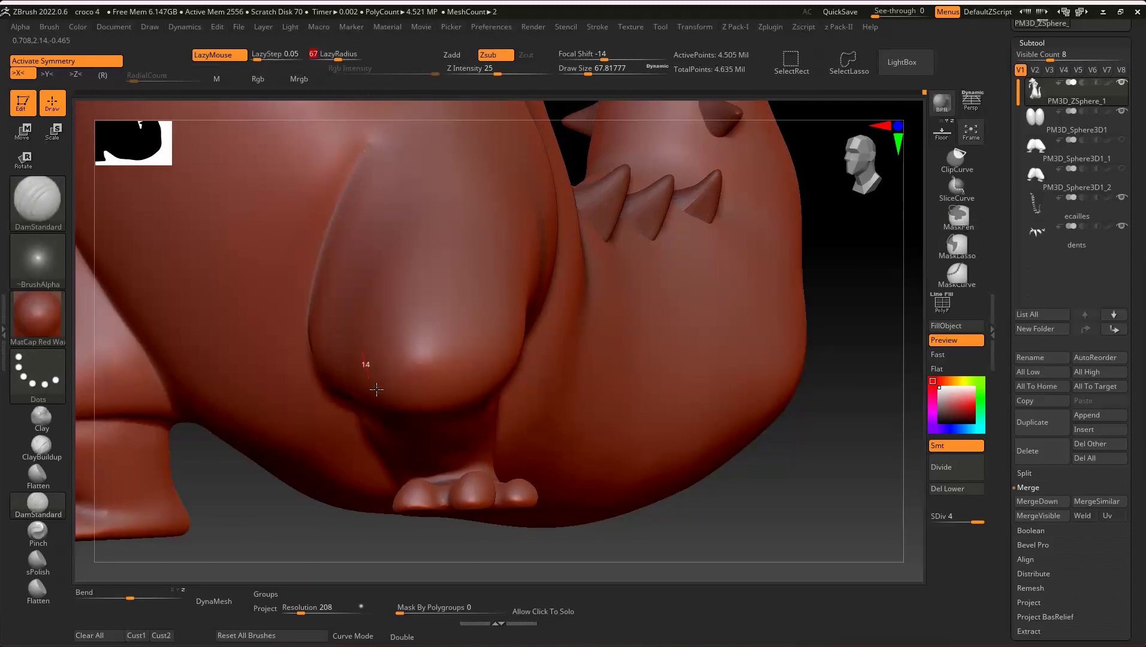
right_click_drag(499, 412, 370, 400)
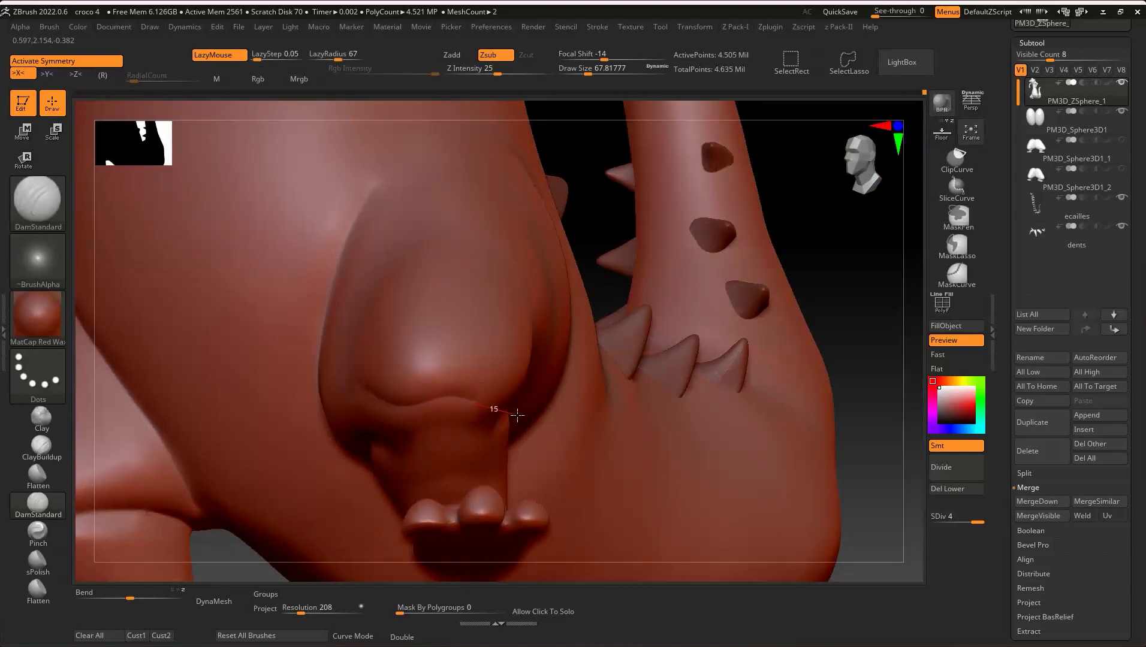
mouse_move(454, 336)
right_mouse_down()
mouse_move(359, 391)
mouse_move(445, 360)
mouse_move(419, 366)
mouse_move(507, 371)
right_mouse_up()
key("ctrl")
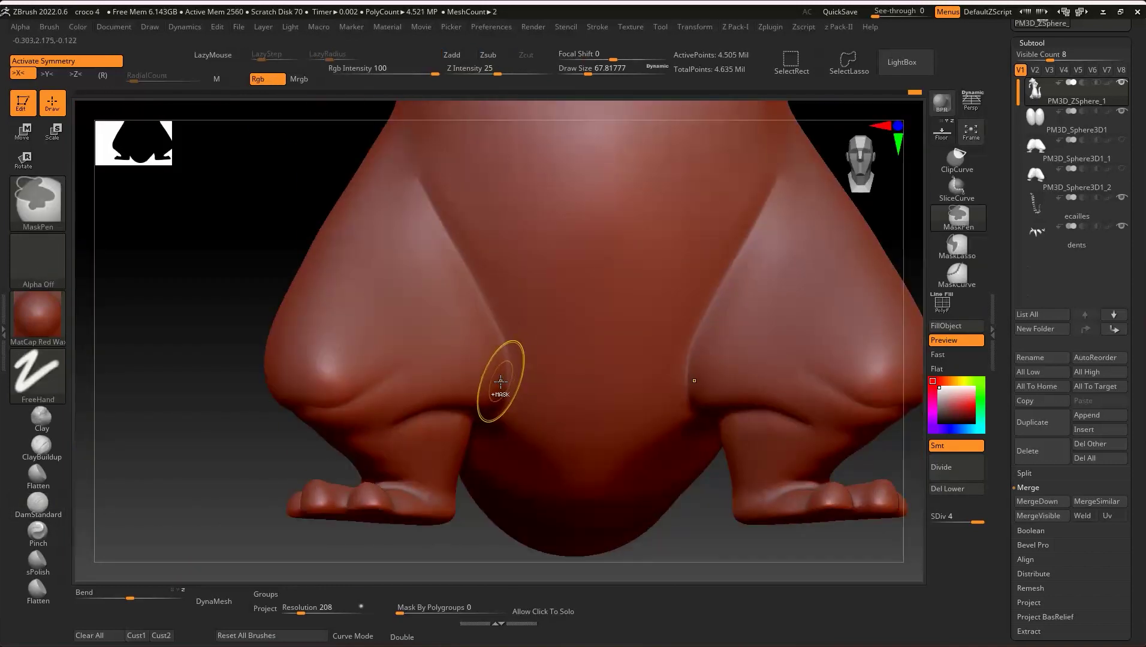
right_click_drag(567, 345, 652, 351)
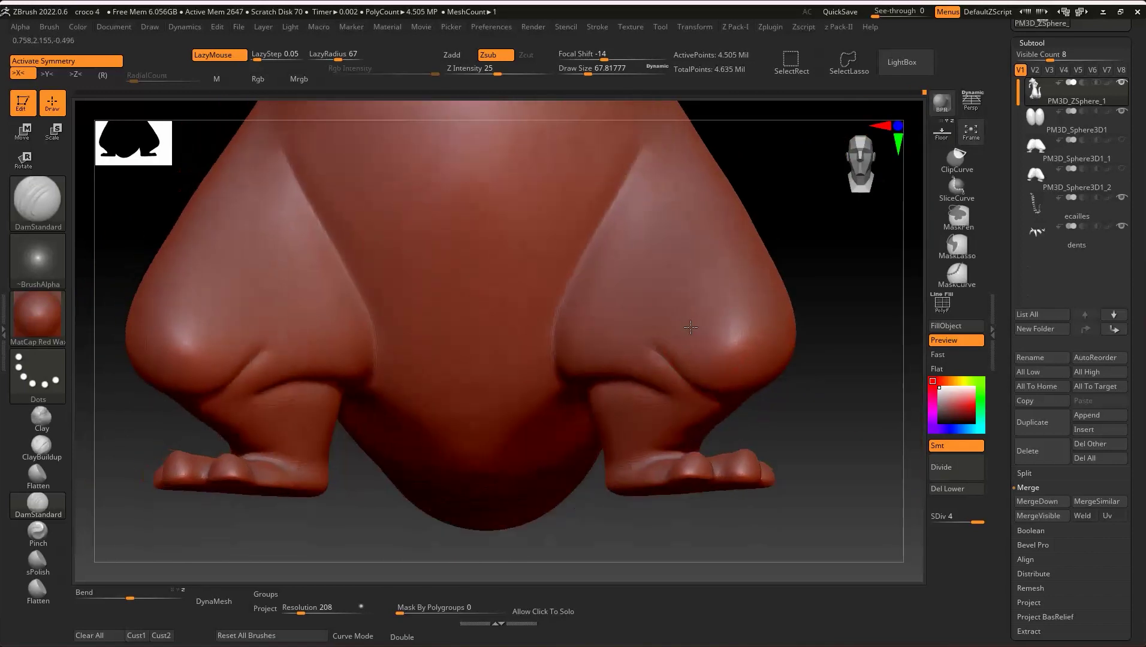
mouse_move(723, 408)
right_mouse_down()
mouse_move(646, 331)
mouse_move(669, 346)
mouse_move(442, 380)
right_mouse_up()
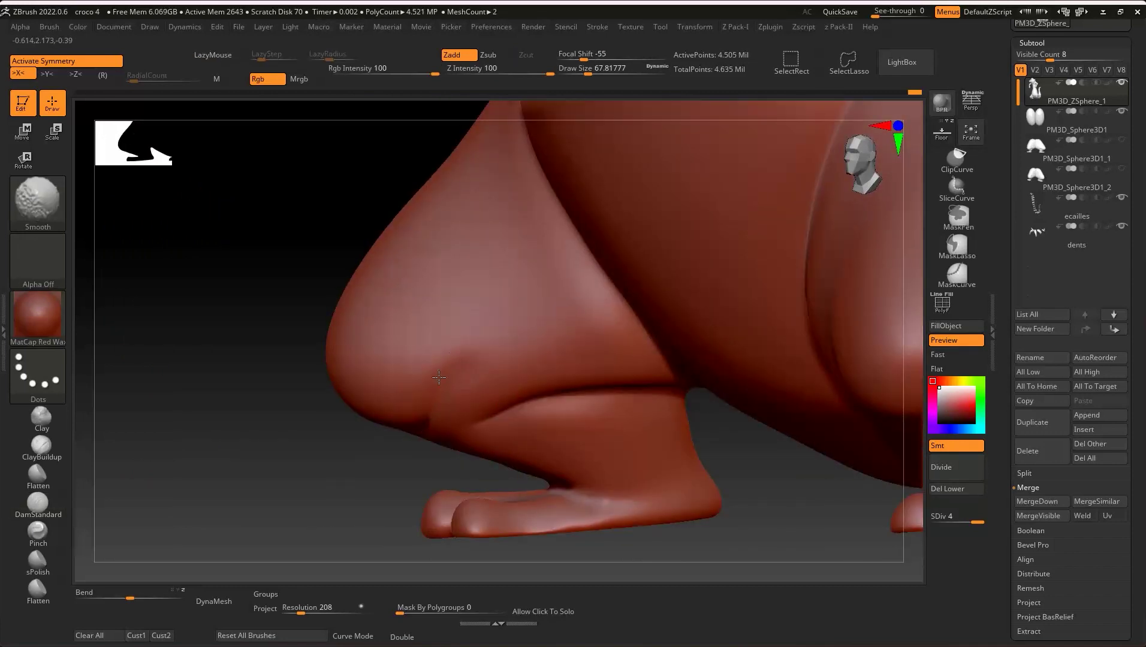
- Shrink the brush to about 25 and carve a small crease at the leg-to-foot junction
mouse_move(431, 415)
right_mouse_down("shift")
mouse_move(634, 361)
mouse_move(539, 419)
mouse_move(539, 455)
right_mouse_up("shift")
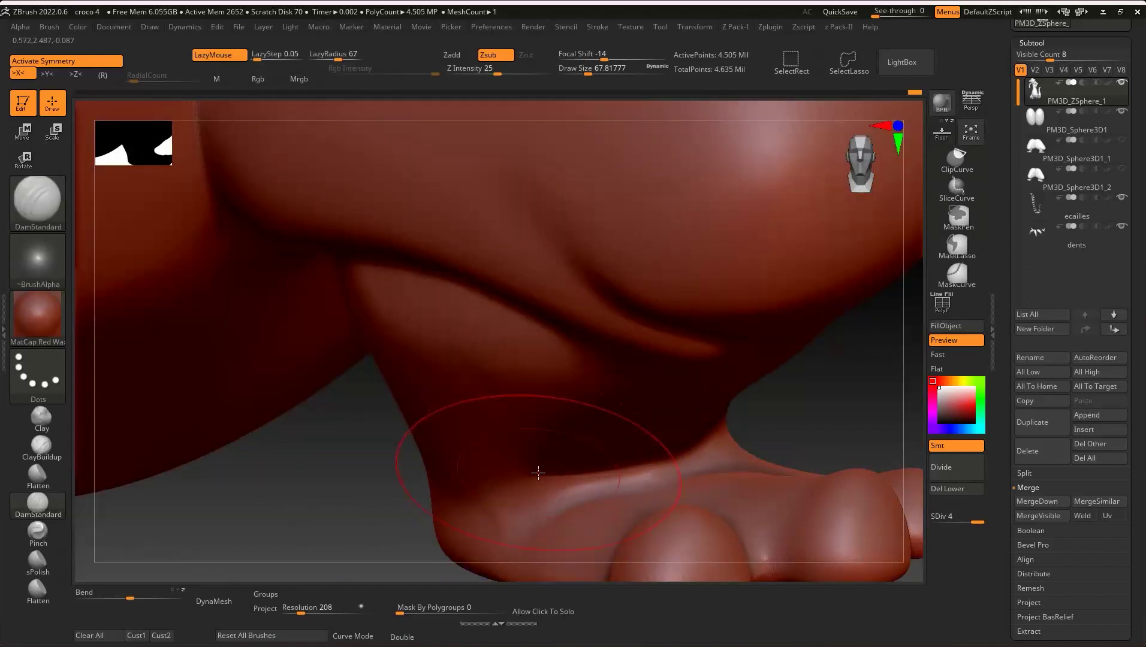
key("s")
left_click_drag(554, 434, 547, 432)
mouse_move(546, 432)
right_mouse_down()
mouse_move(544, 461)
mouse_move(440, 484)
right_mouse_up()
left_click_drag(476, 519, 536, 485, "shift")
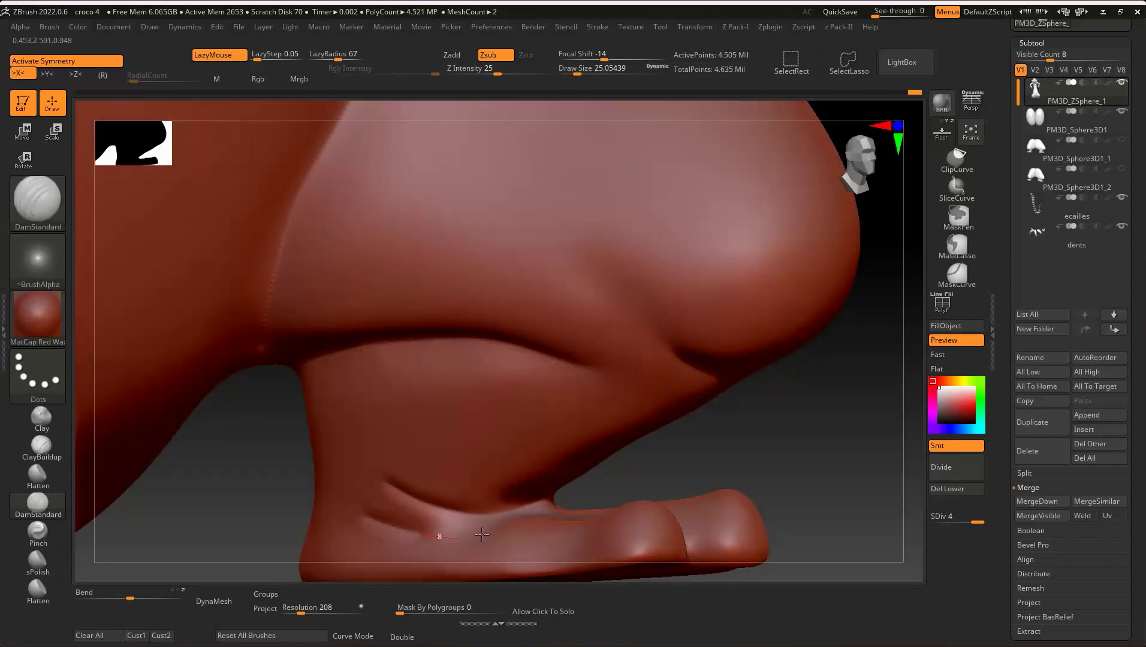
mouse_move(482, 534)
right_mouse_down("alt")
mouse_move(584, 468)
mouse_move(460, 471)
mouse_move(482, 463)
mouse_move(645, 274)
mouse_move(600, 299)
mouse_move(663, 376)
right_mouse_up("alt")
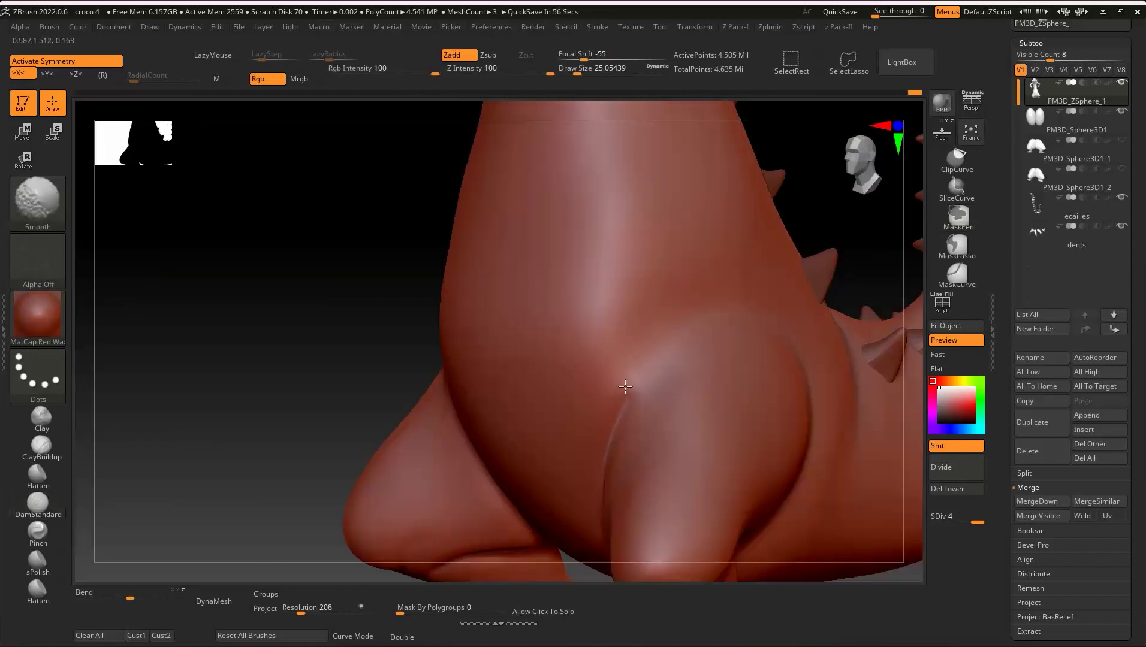
- Set the brush to about 158, carve a crease down past the central tail spike, and smooth it
key("shift")
mouse_move(649, 371)
right_mouse_down()
mouse_move(575, 248)
mouse_move(540, 288)
mouse_move(453, 335)
mouse_move(348, 355)
mouse_move(478, 340)
mouse_move(823, 514)
mouse_move(644, 356)
mouse_move(653, 324)
right_mouse_up()
key("s")
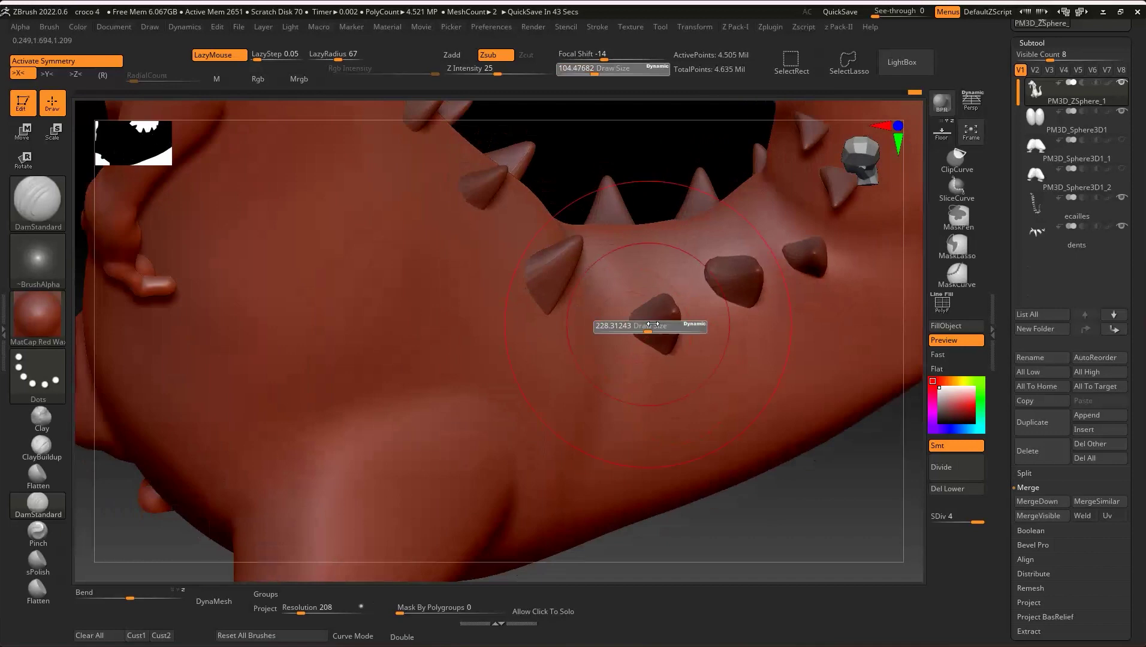
left_click_drag(642, 326, 638, 326)
right_click_drag(624, 288, 586, 237)
left_click_drag(594, 308, 627, 396)
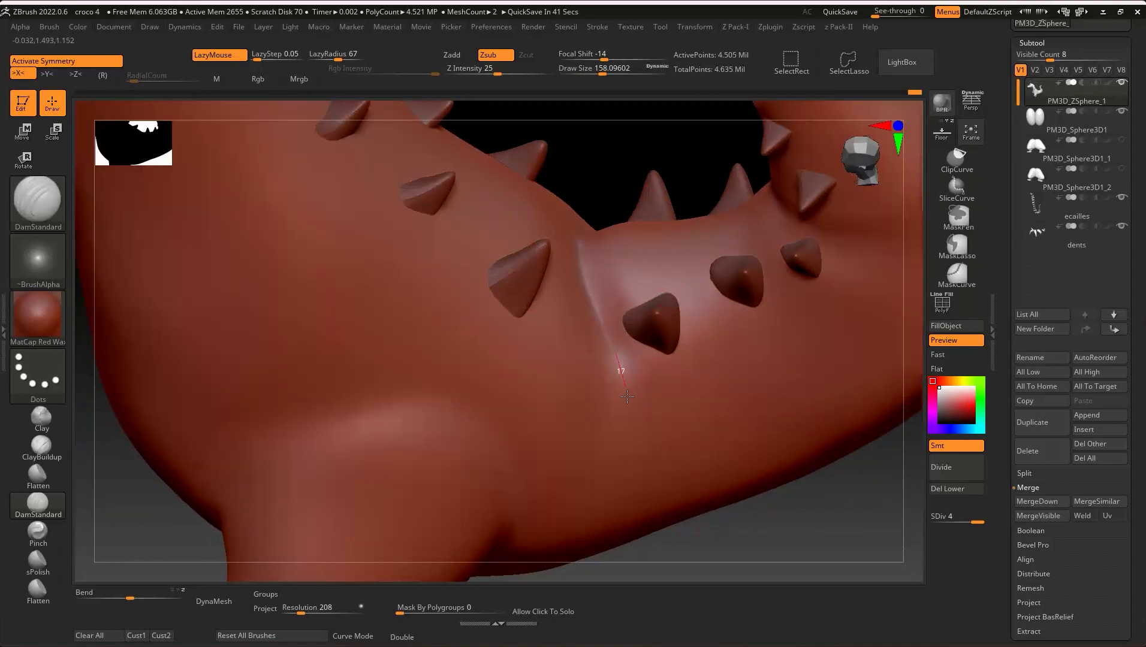
left_click_drag(583, 517, 584, 509)
key("shift")
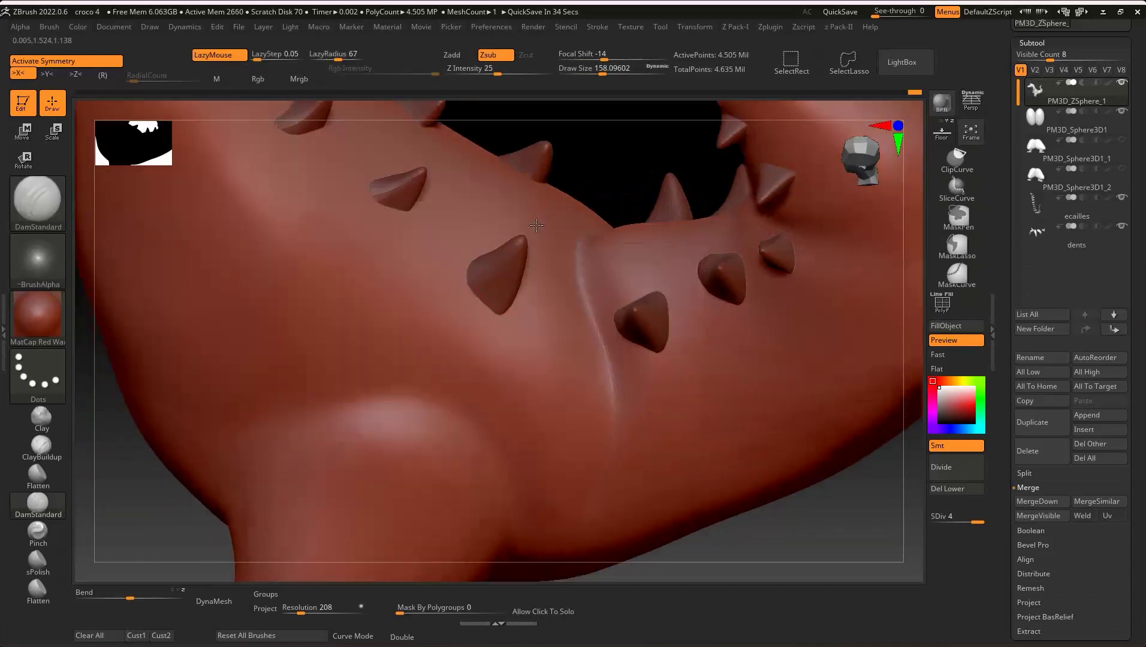
right_click_drag(605, 256, 511, 232)
- Carve another tail crease toward the central spike, then shrink the brush to about 62 and soften it
left_click_drag(511, 232, 621, 277)
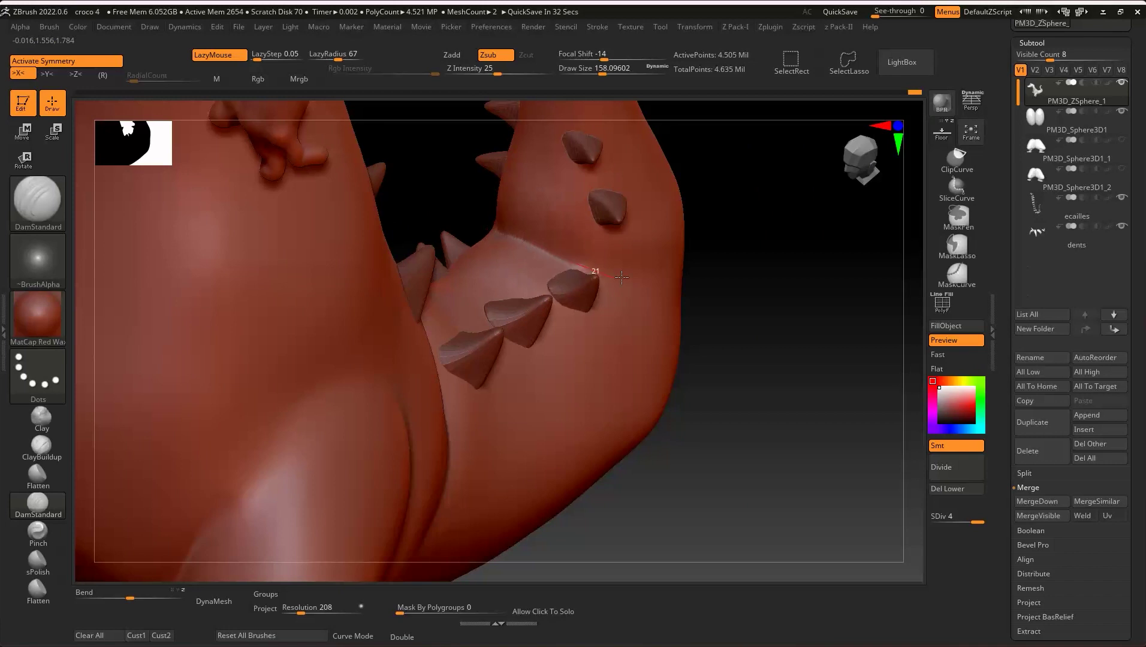
right_click_drag(703, 252, 512, 268)
key("s")
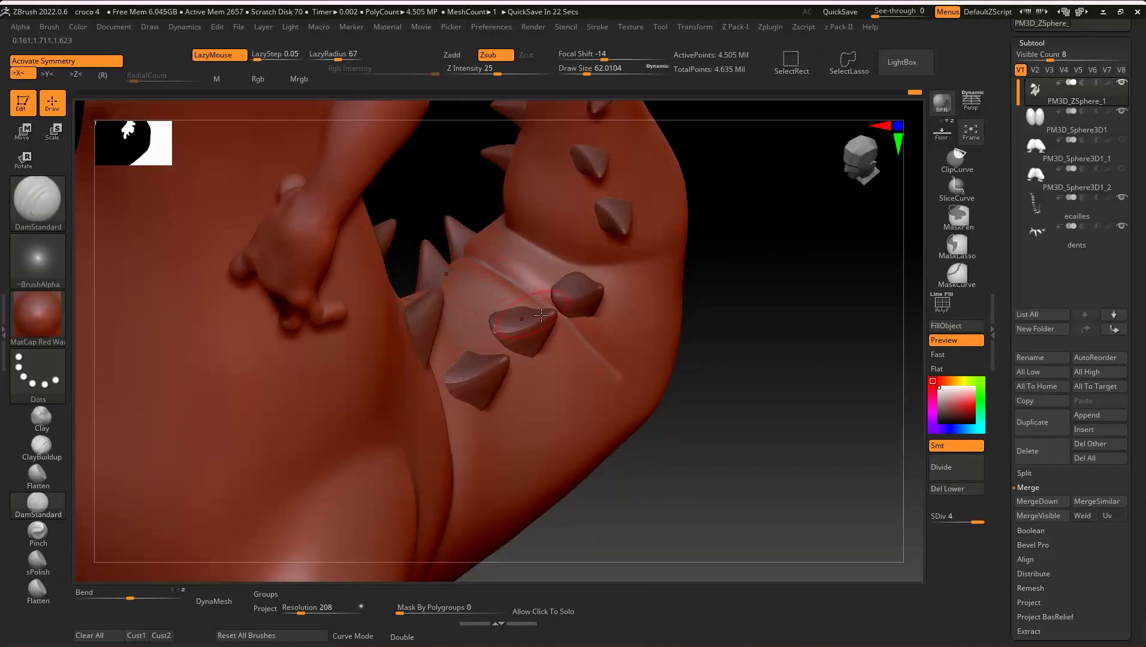
left_click_drag(480, 264, 509, 280, "shift")
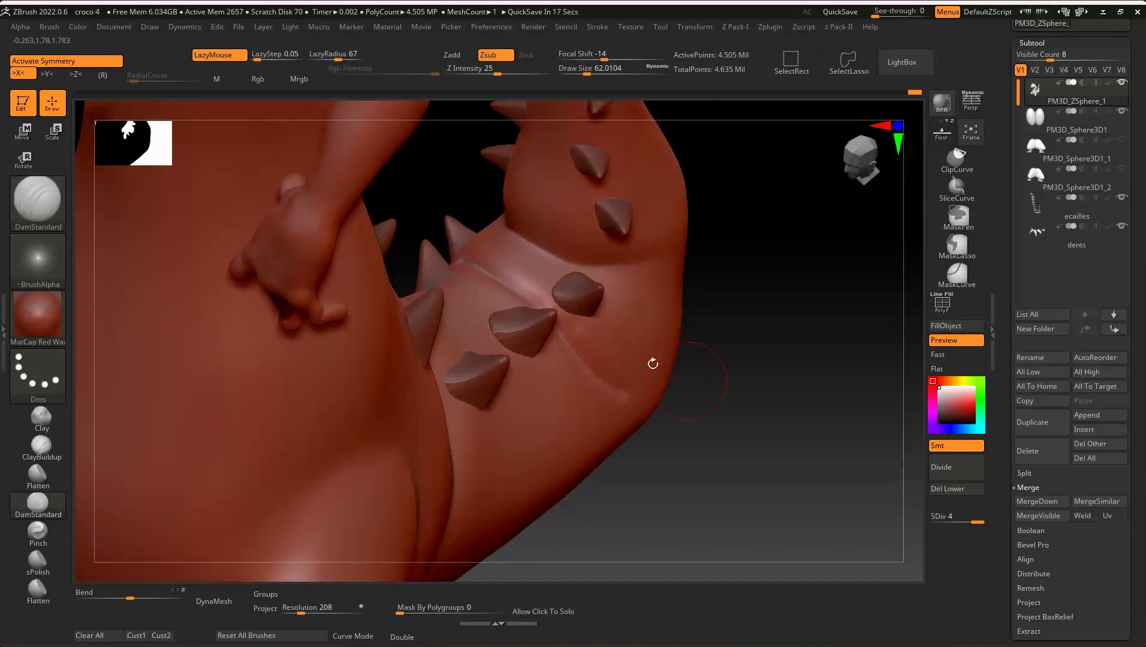
mouse_move(653, 363)
right_mouse_down()
mouse_move(532, 250)
mouse_move(627, 391)
right_mouse_up()
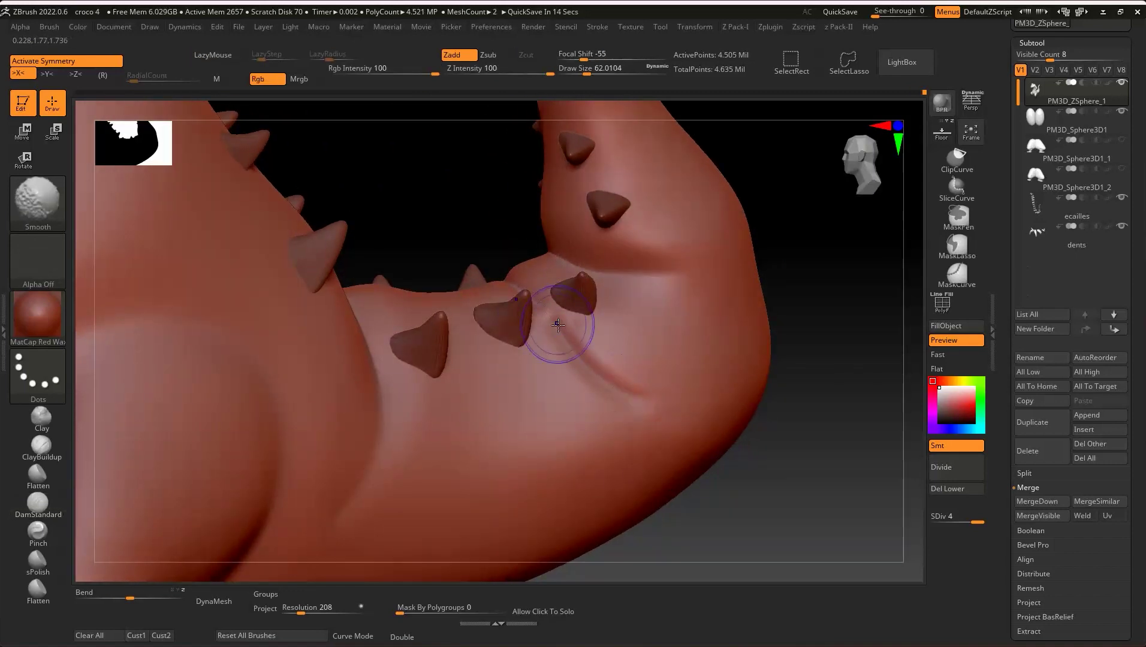
right_click_drag(557, 324, 545, 325)
- Select the PM3D_ZSphere_1 body subtool and carve a DamStandard crease into the tail's bend
left_click(1037, 205)
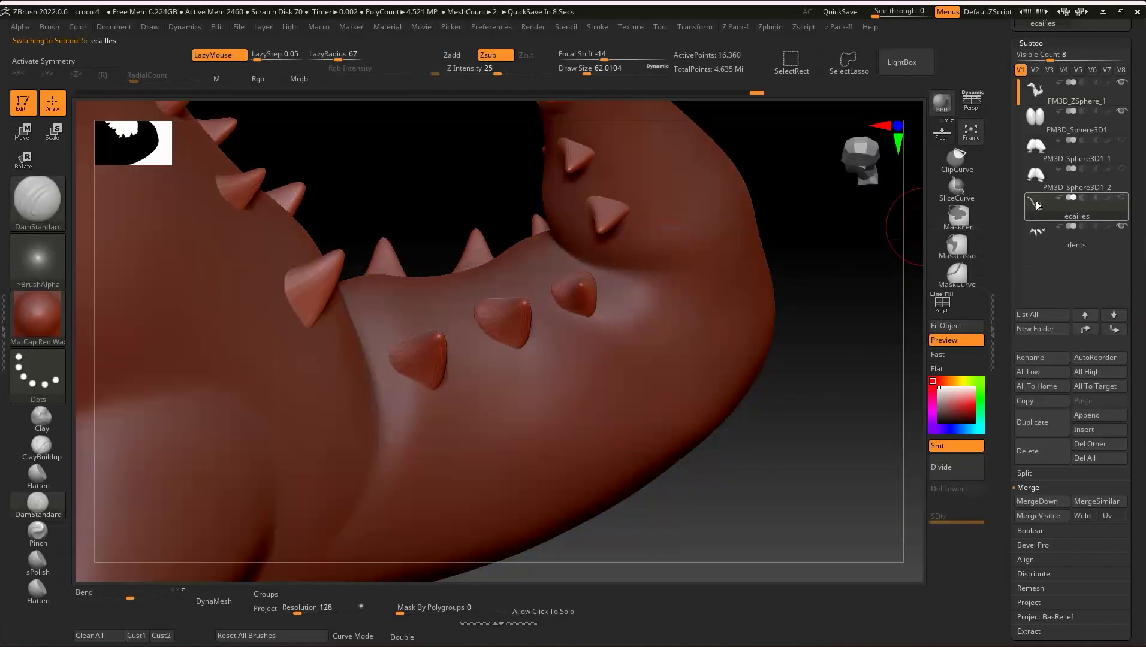
left_click(476, 282, "alt")
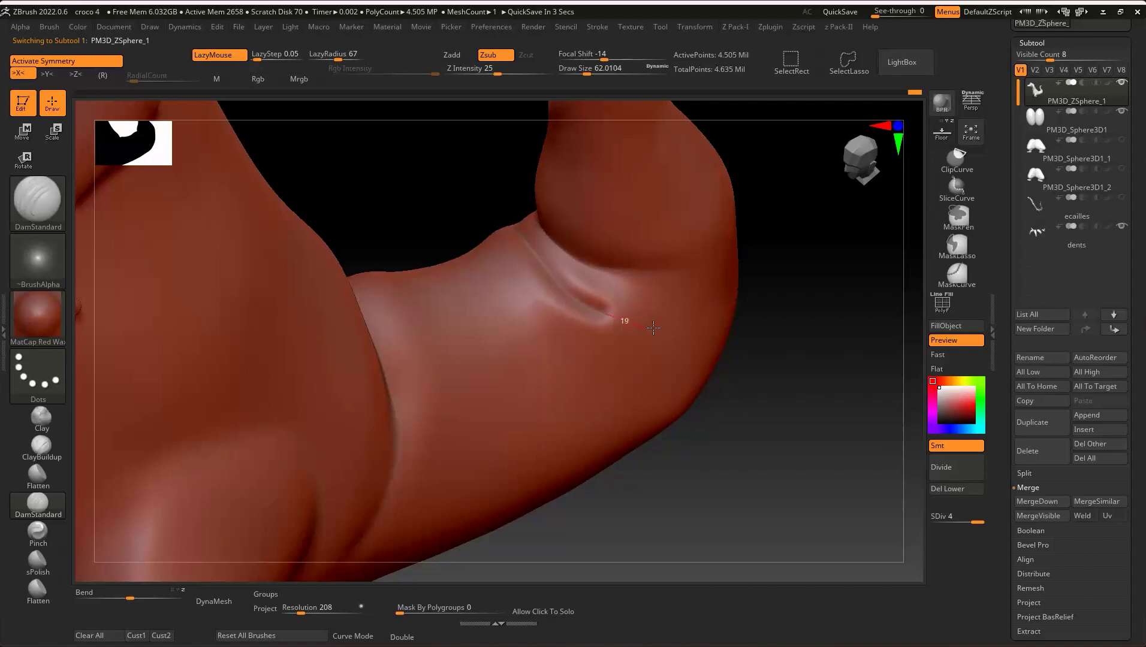
left_click_drag(653, 328, 666, 335)
right_click_drag(719, 340, 492, 325)
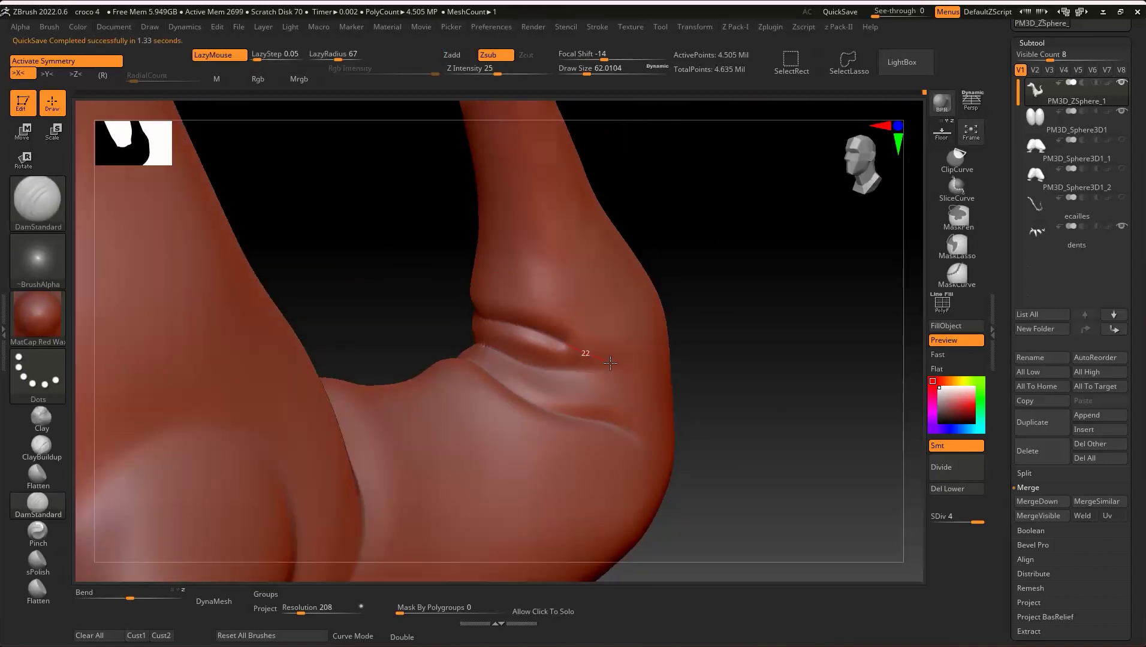
- Smooth the carved crease near the top of the tail
right_click_drag(680, 460, 666, 450)
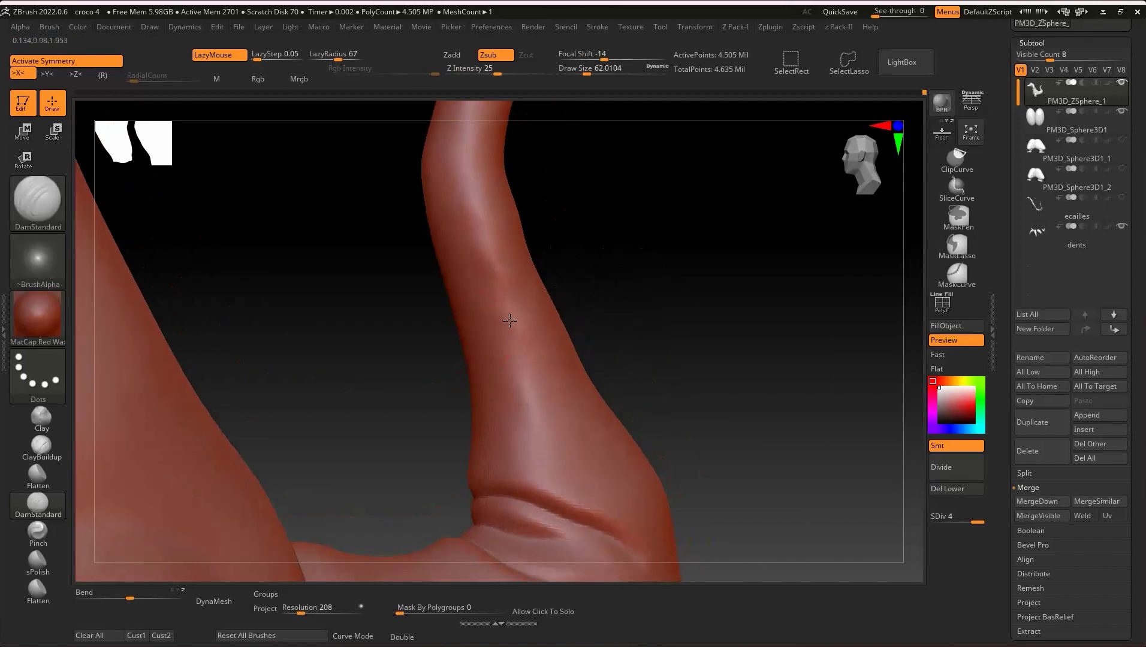
mouse_move(480, 114)
right_mouse_down("alt")
mouse_move(479, 291)
mouse_move(555, 345)
right_mouse_up("alt")
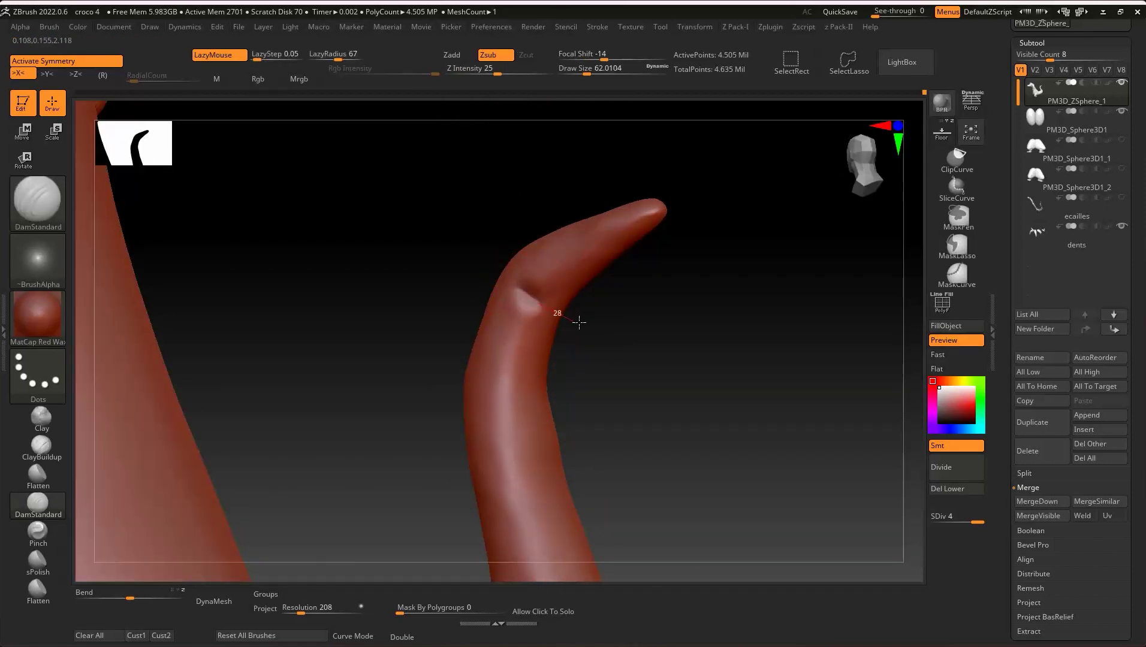
right_click_drag(574, 391, 468, 240, "alt")
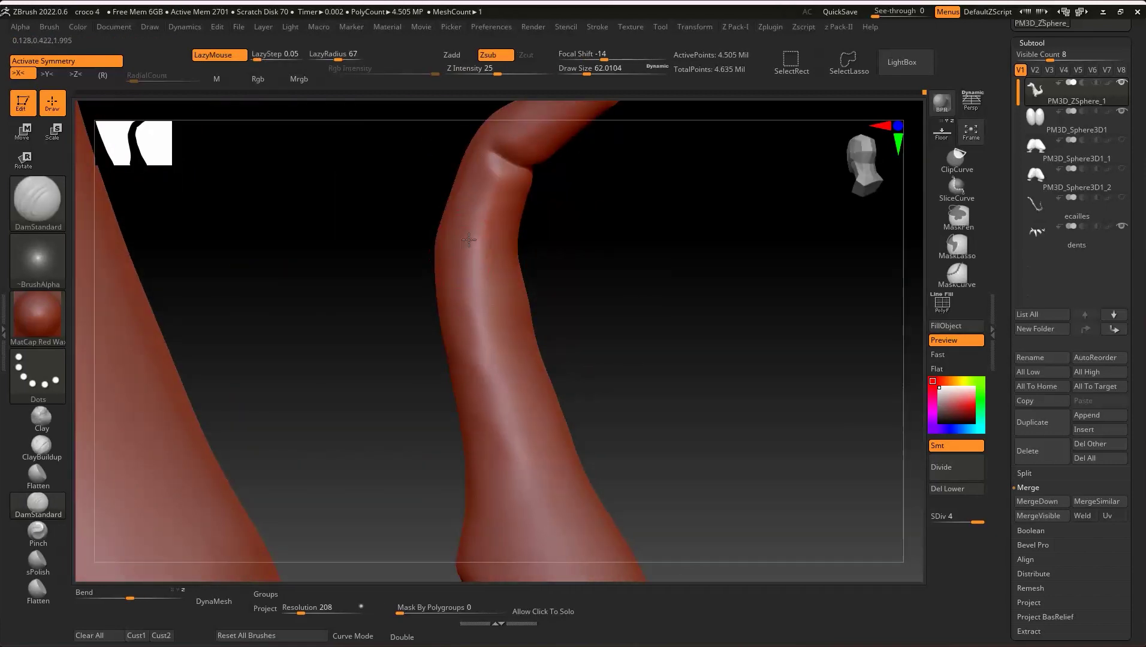
mouse_move(543, 258)
right_mouse_down()
mouse_move(570, 248)
mouse_move(569, 276)
mouse_move(443, 250)
right_mouse_up()
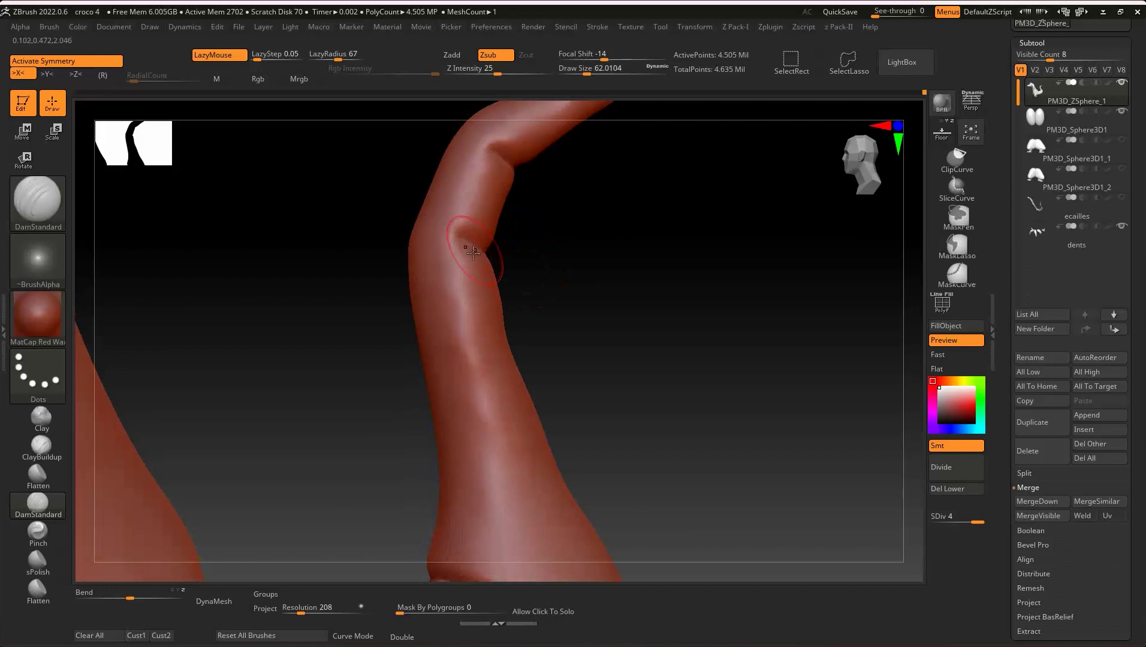
key("shift")
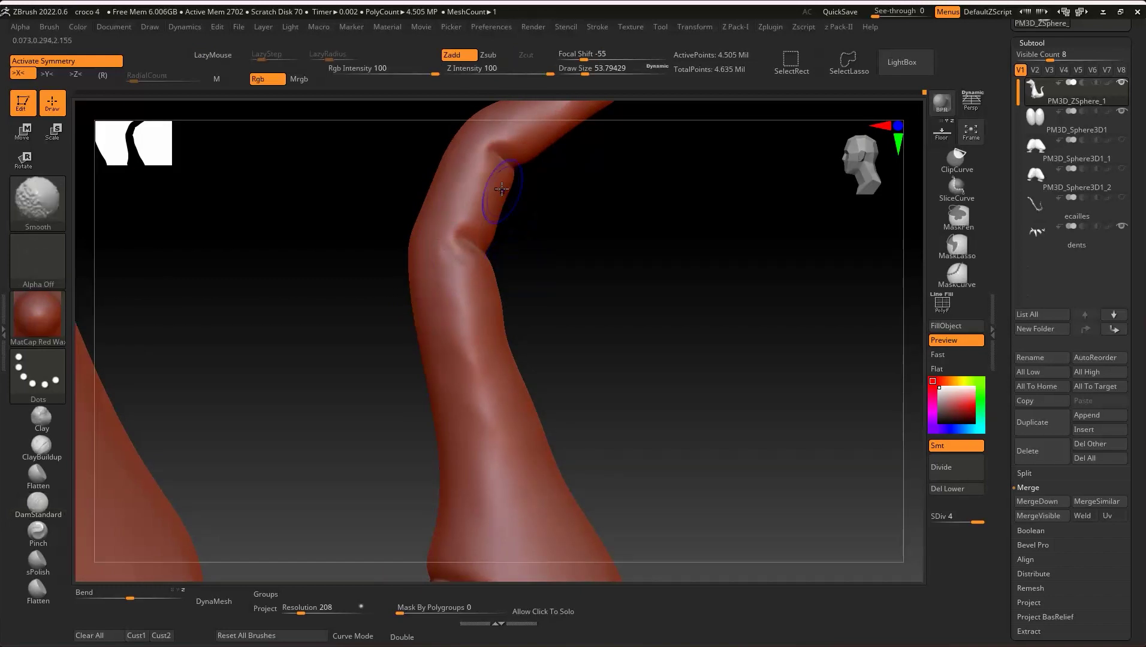
left_click_drag(502, 188, 478, 165, "shift")
- Enlarge the brush to about 59.2 and smooth the fold at the tail base
mouse_move(540, 223)
right_mouse_down()
mouse_move(588, 256)
mouse_move(575, 334)
mouse_move(545, 234)
mouse_move(558, 225)
mouse_move(540, 226)
mouse_move(519, 275)
mouse_move(467, 255)
right_mouse_up()
key("f")
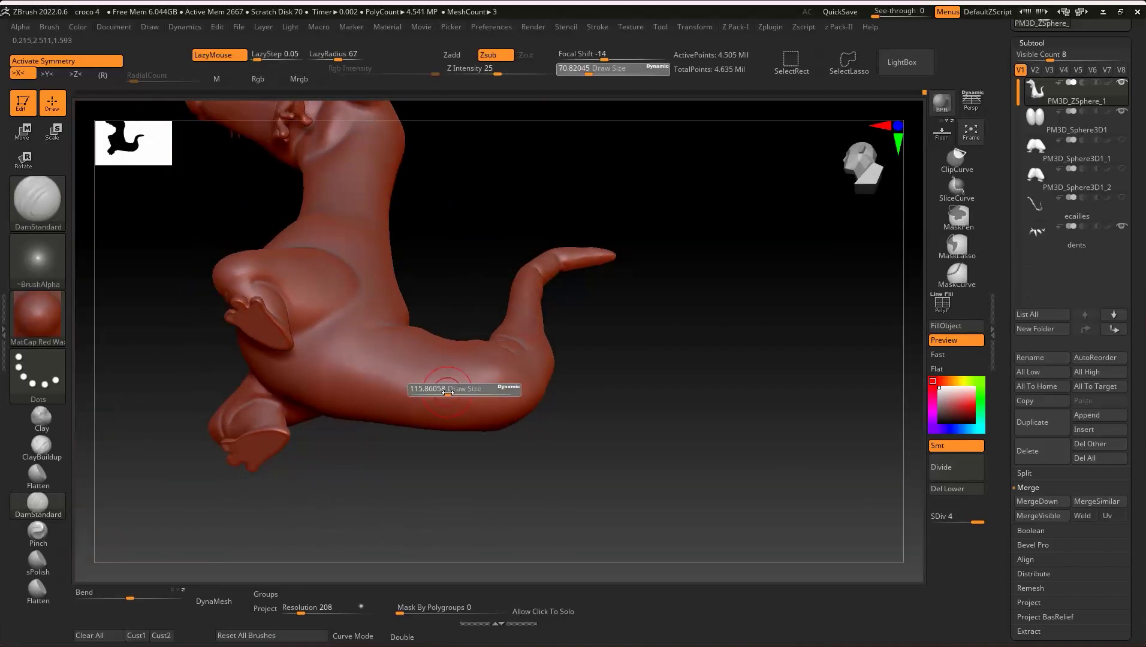
right_click_drag(414, 408, 480, 348)
key("shift")
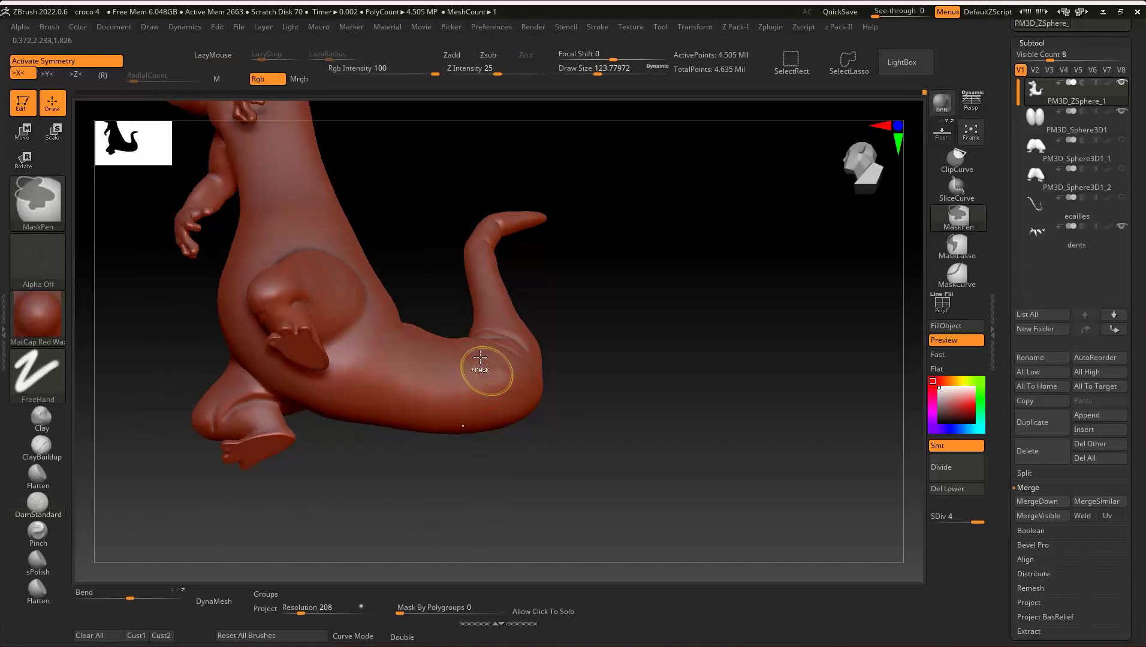
right_click_drag(411, 374, 452, 353)
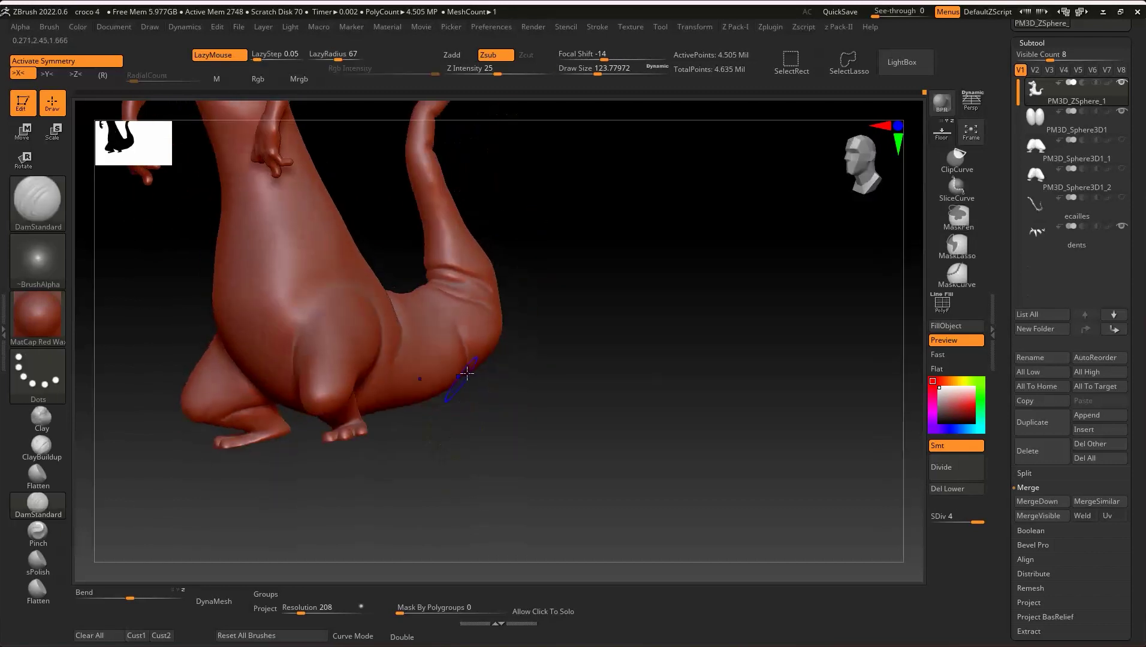
right_click_drag(451, 419, 450, 345)
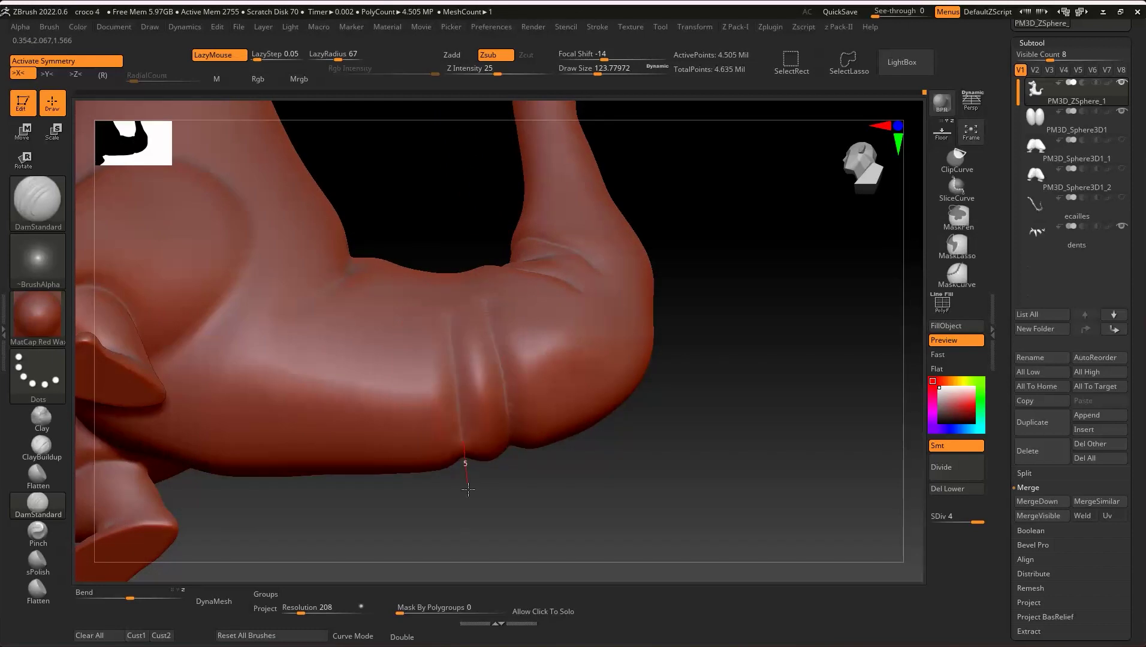
key("shift")
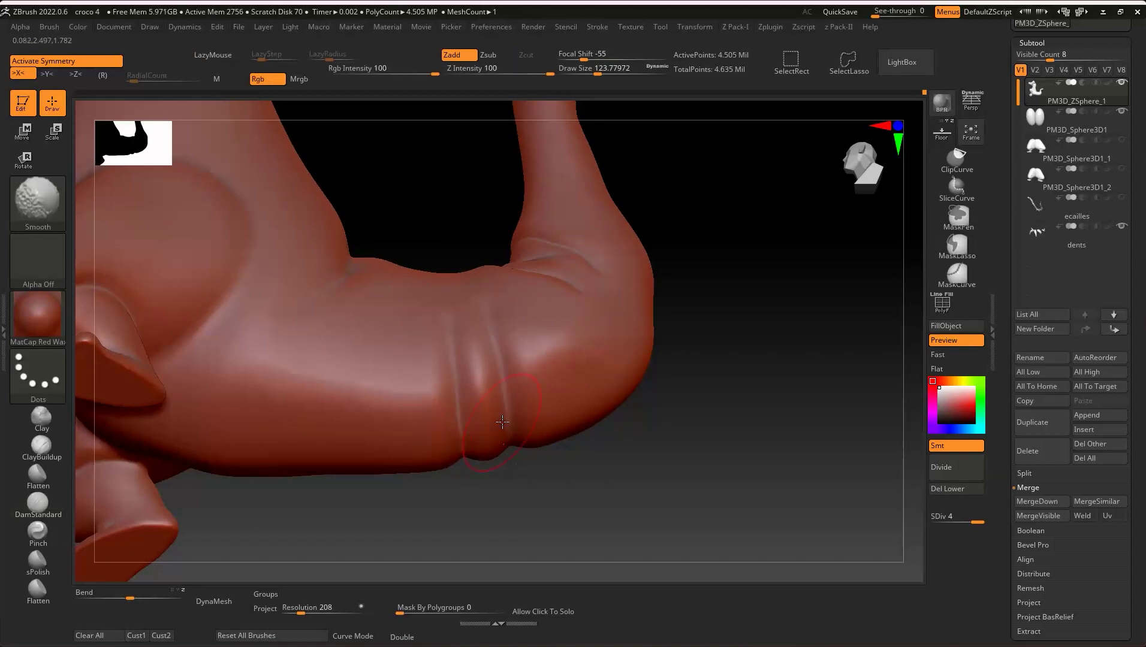
mouse_move(502, 422)
right_mouse_down("ctrl")
mouse_move(506, 456)
mouse_move(521, 378)
right_mouse_up("ctrl")
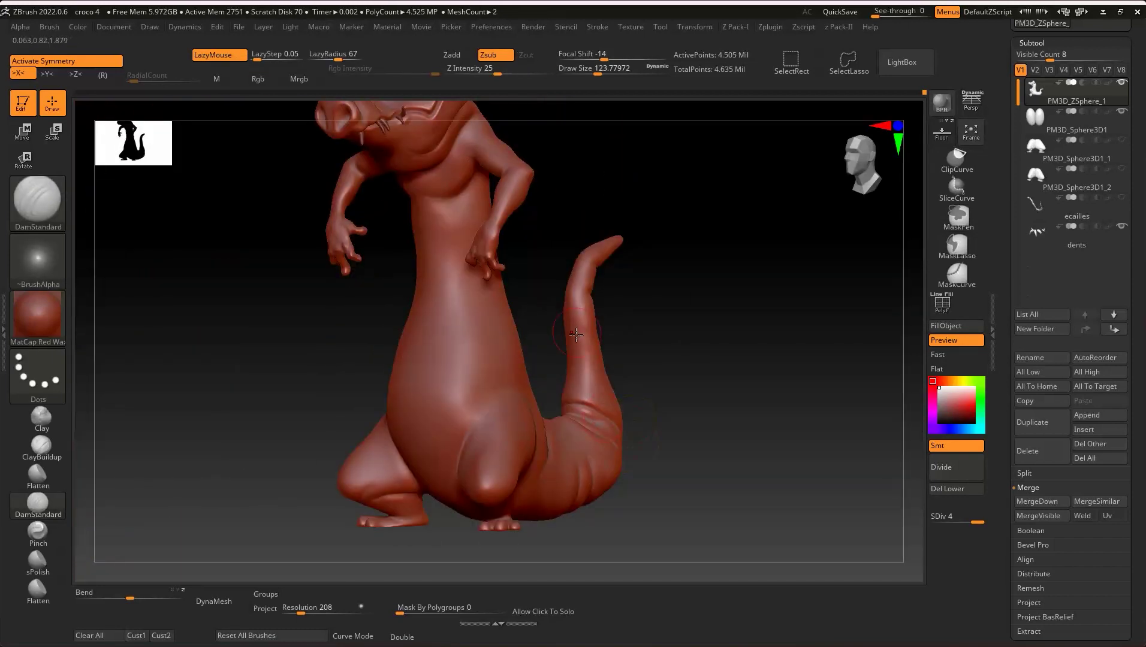
mouse_move(616, 305)
right_mouse_down()
mouse_move(571, 371)
mouse_move(588, 307)
mouse_move(512, 245)
right_mouse_up()
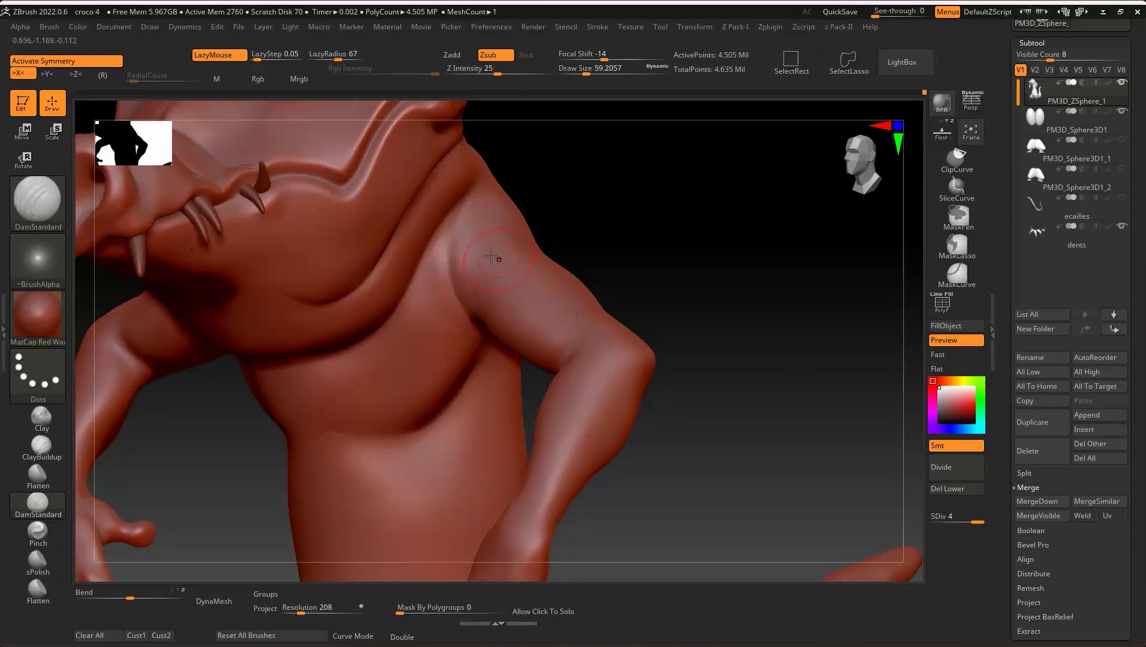
- Carve a wrinkle stroke across the neck, then undo it
key("shift")
mouse_move(468, 254)
right_mouse_down()
mouse_move(613, 173)
mouse_move(566, 243)
mouse_move(484, 203)
right_mouse_up()
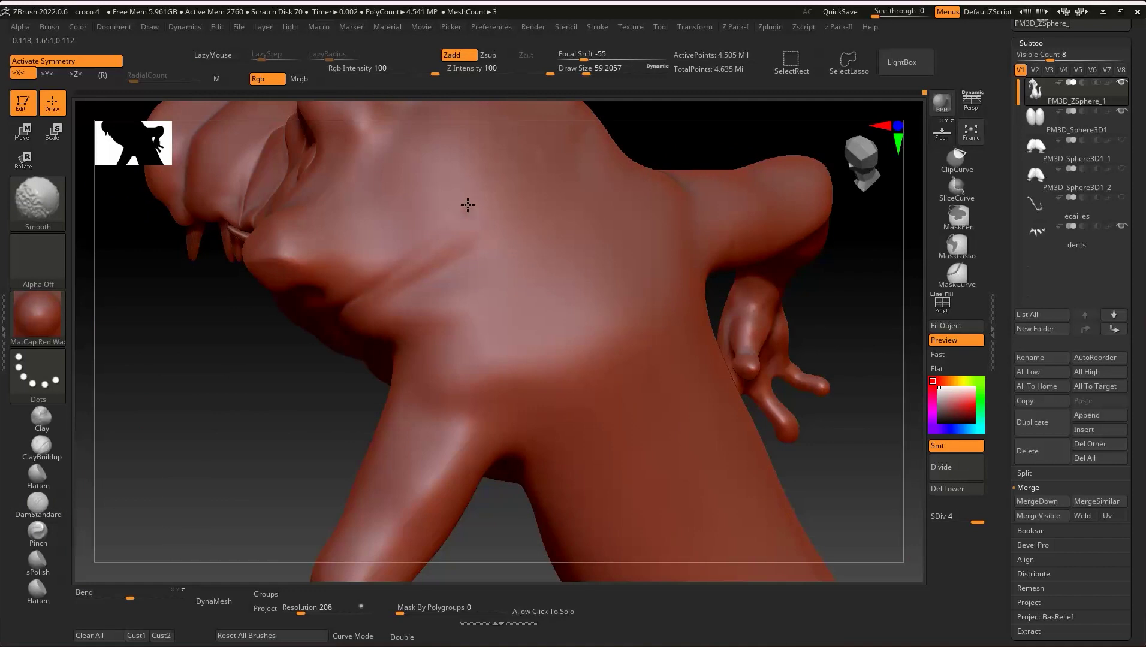
mouse_move(601, 235)
left_mouse_down()
mouse_move(624, 276)
mouse_move(498, 206)
left_mouse_up()
key("ctrl+z")
mouse_move(500, 253)
right_mouse_down()
mouse_move(579, 212)
mouse_move(538, 235)
right_mouse_up()
- Raise Draw Size to about 136.2, carve a broad upper-back groove, and smooth beside the shoulder
key("ctrl")
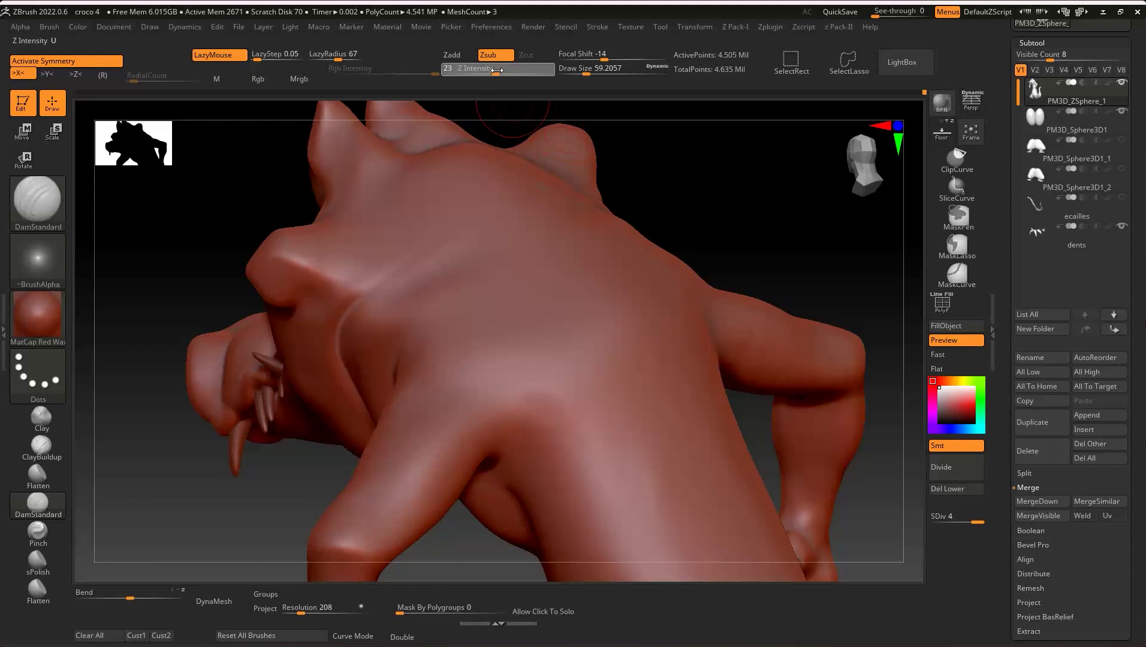
key("s")
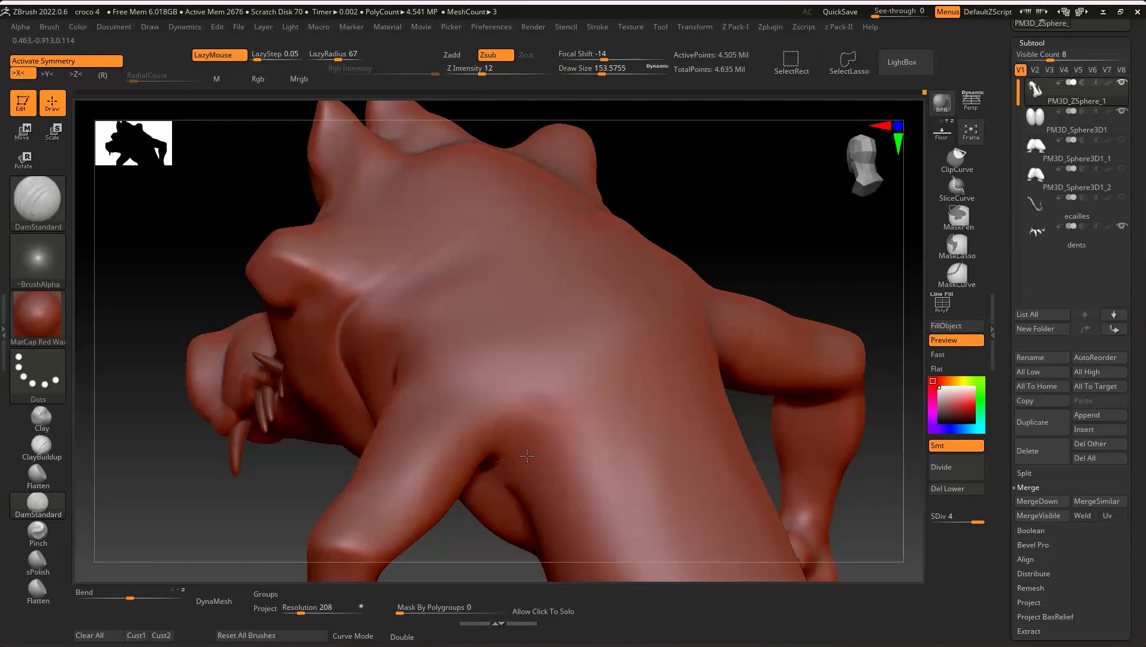
key("s")
left_click_drag(560, 450, 637, 407)
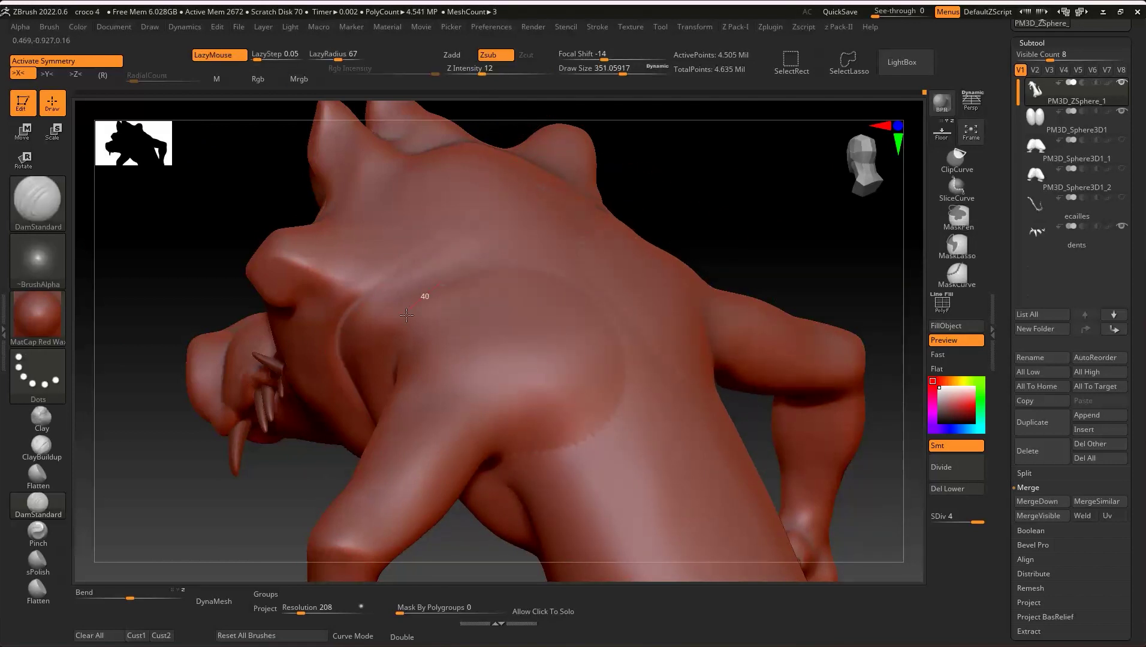
right_click_drag(406, 314, 637, 405)
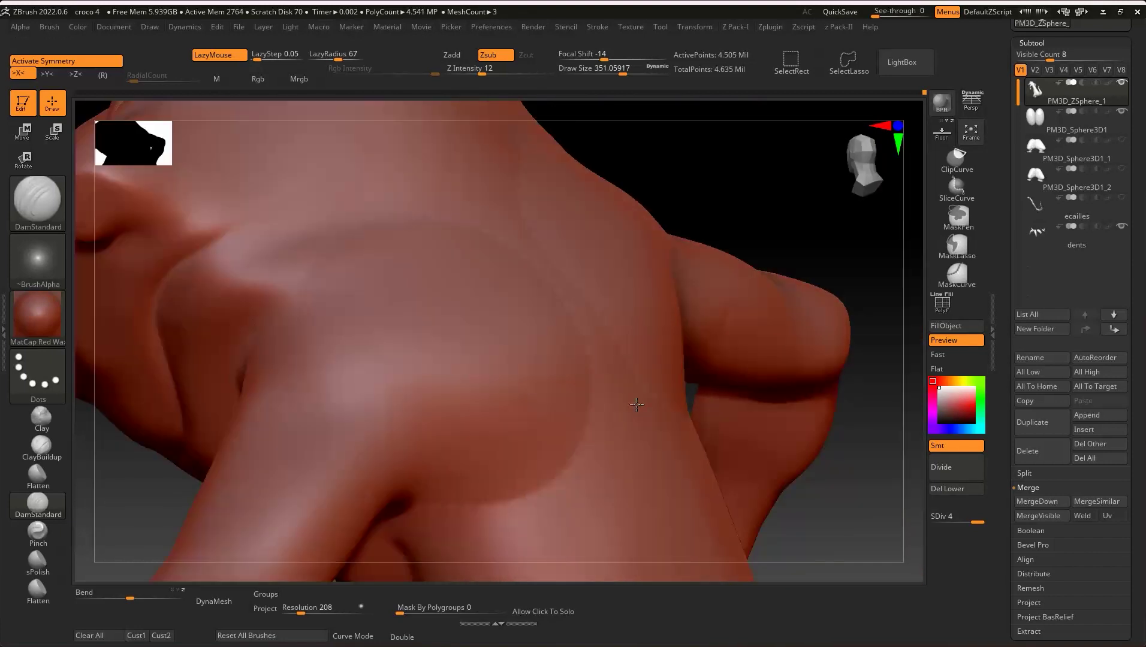
key("shift")
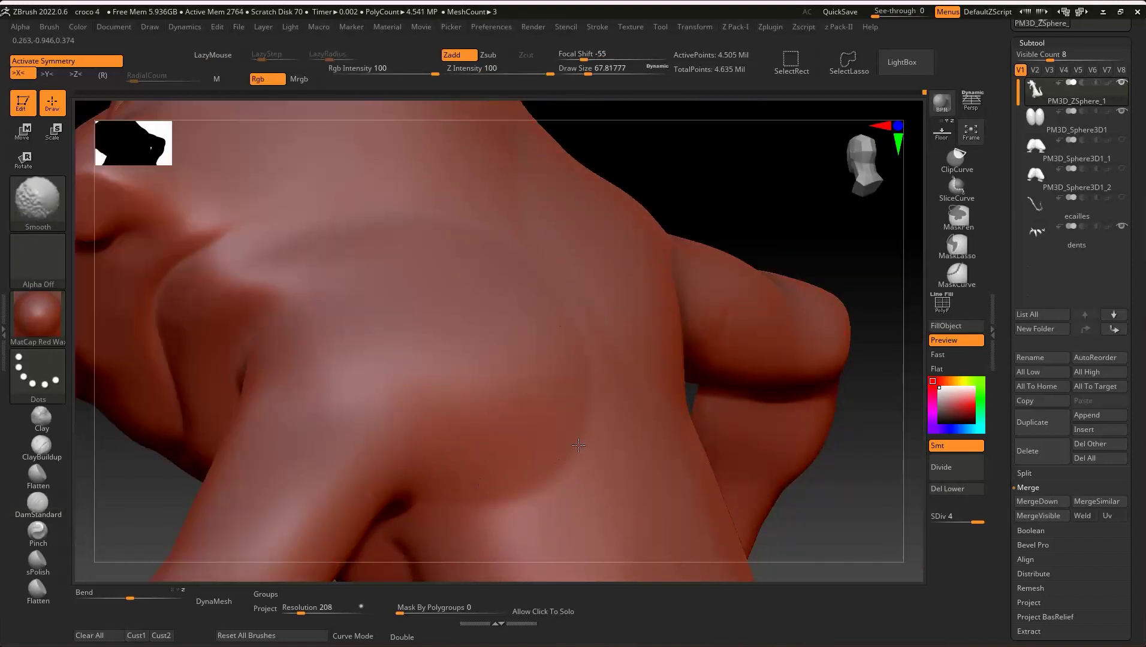
mouse_move(578, 444)
right_mouse_down()
mouse_move(576, 301)
mouse_move(499, 367)
mouse_move(575, 322)
right_mouse_up()
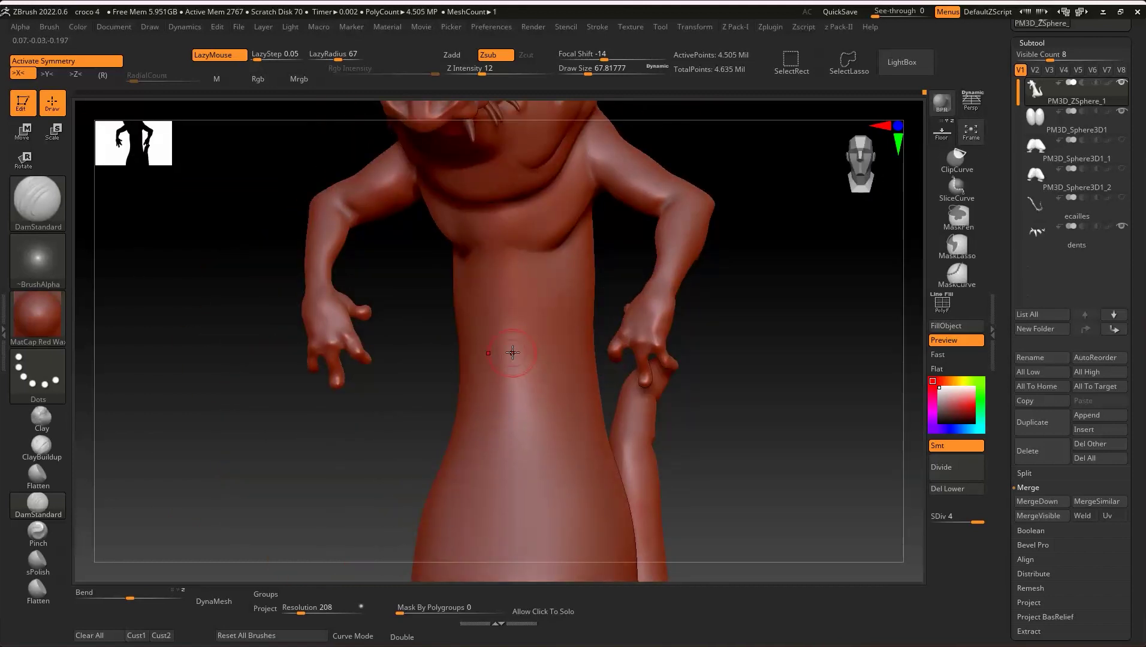
mouse_move(512, 350)
right_mouse_down()
mouse_move(478, 179)
mouse_move(545, 97)
mouse_move(513, 233)
right_mouse_up()
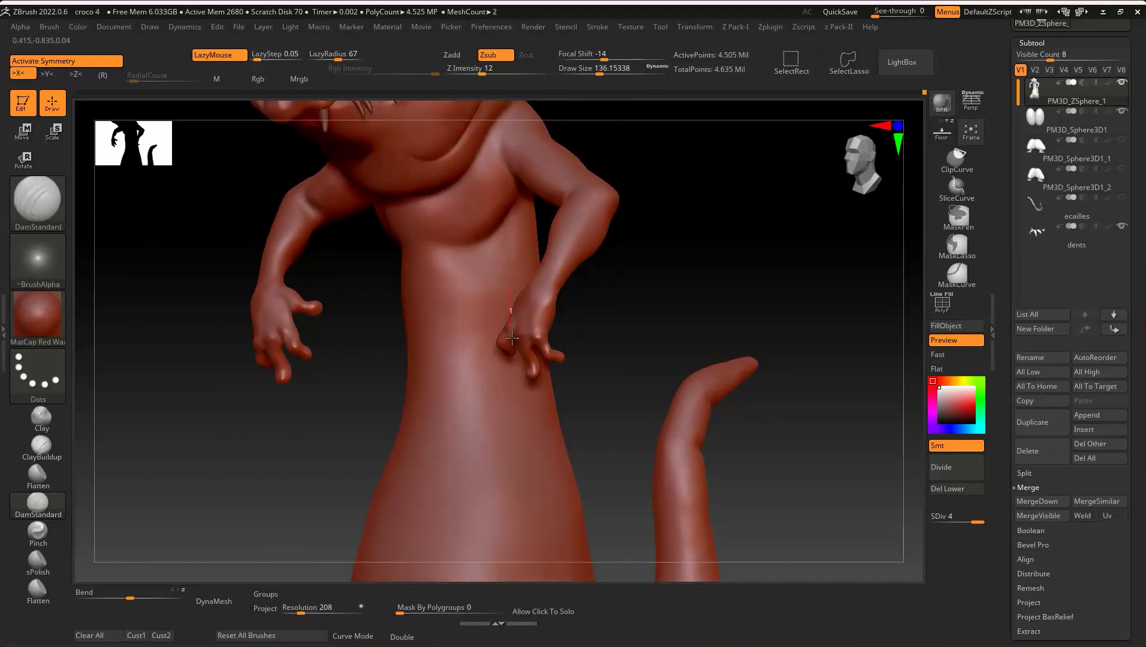
mouse_move(525, 410)
right_mouse_down()
mouse_move(586, 414)
mouse_move(573, 402)
right_mouse_up()
- Show the polygroup wireframe and briefly isolate the hands' polygroup before restoring full visibility
key("ctrl")
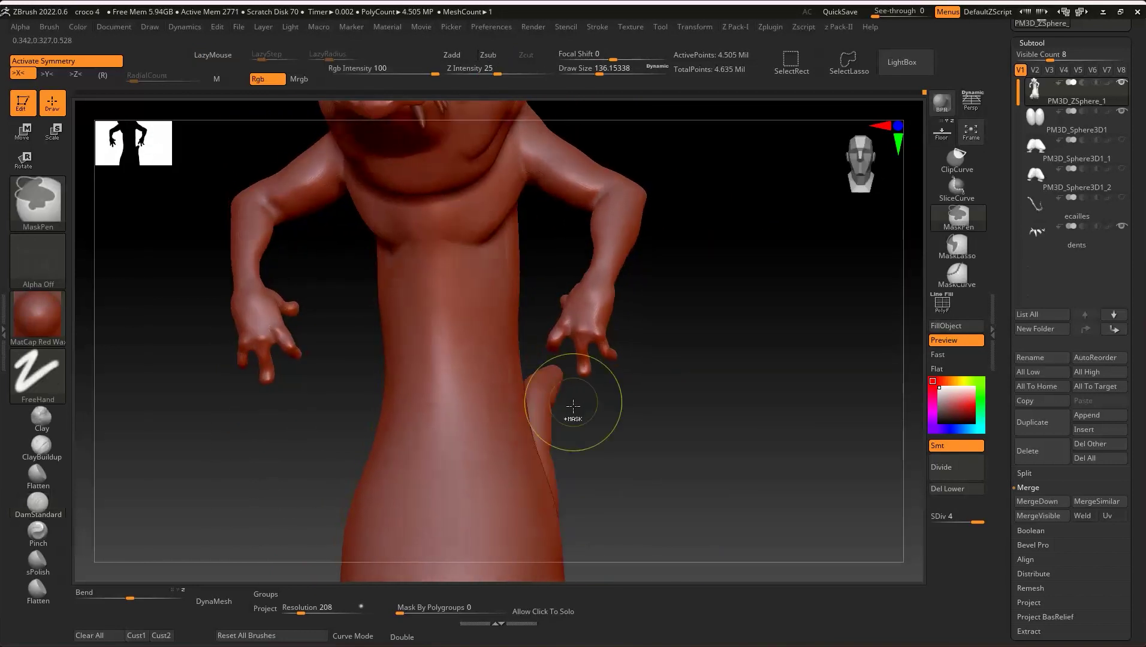
mouse_move(622, 358)
right_mouse_down()
mouse_move(644, 381)
mouse_move(602, 402)
mouse_move(617, 411)
right_mouse_up()
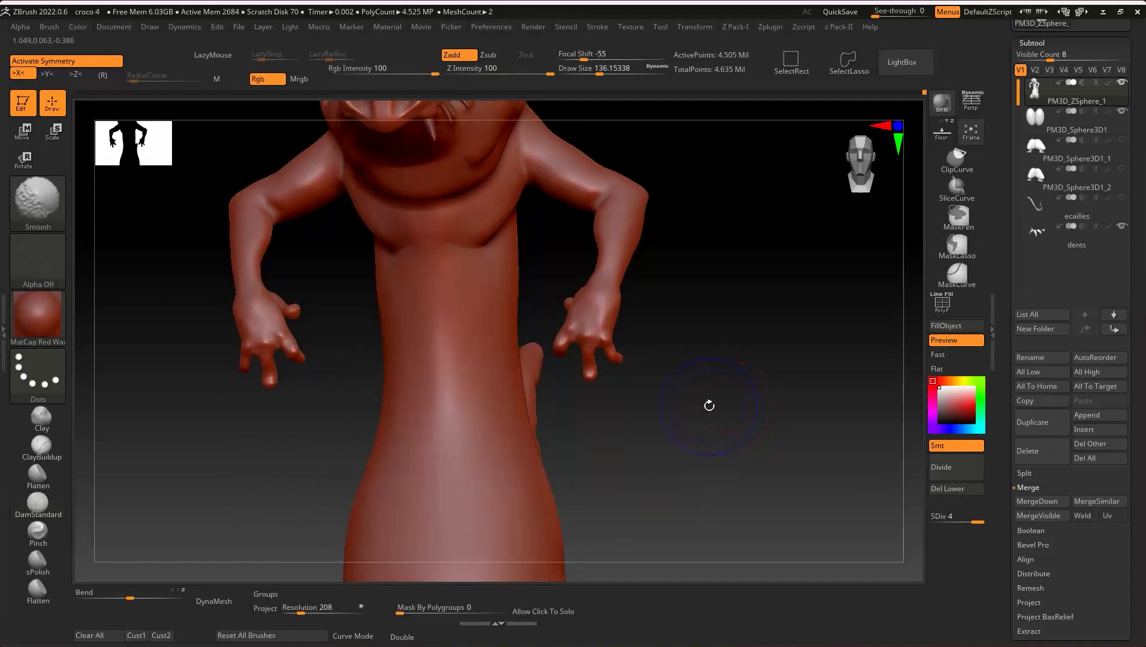
key("shift+f")
mouse_move(665, 332)
right_mouse_down()
mouse_move(678, 302)
mouse_move(627, 350)
right_mouse_up()
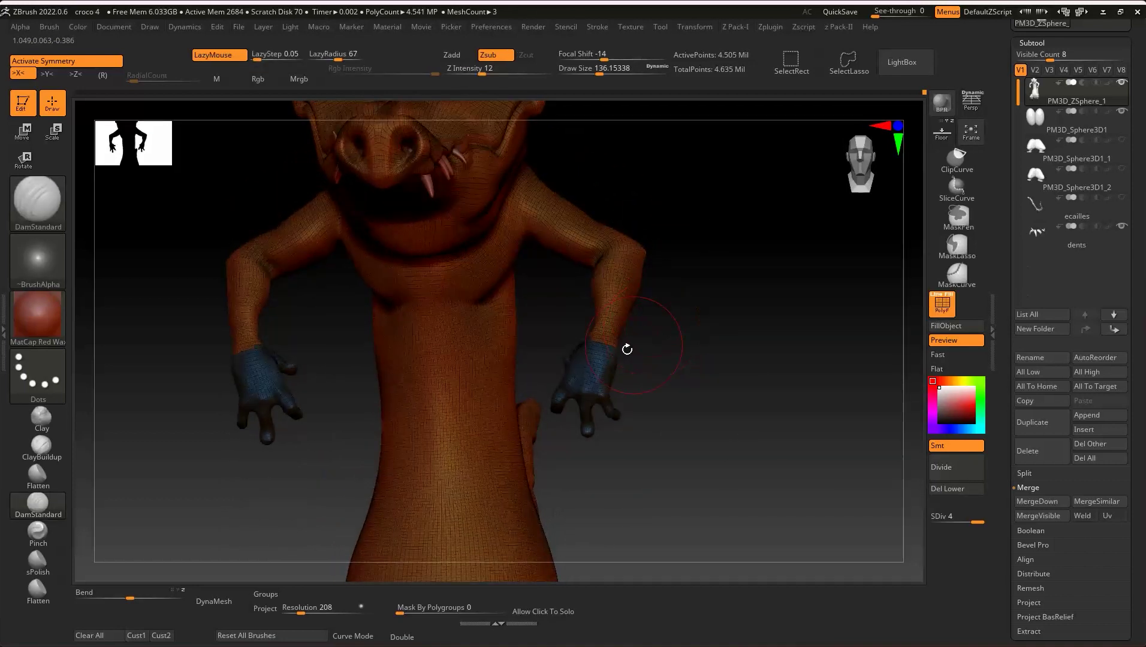
left_click(600, 383, "ctrl+shift")
left_click(599, 381, "ctrl+shift")
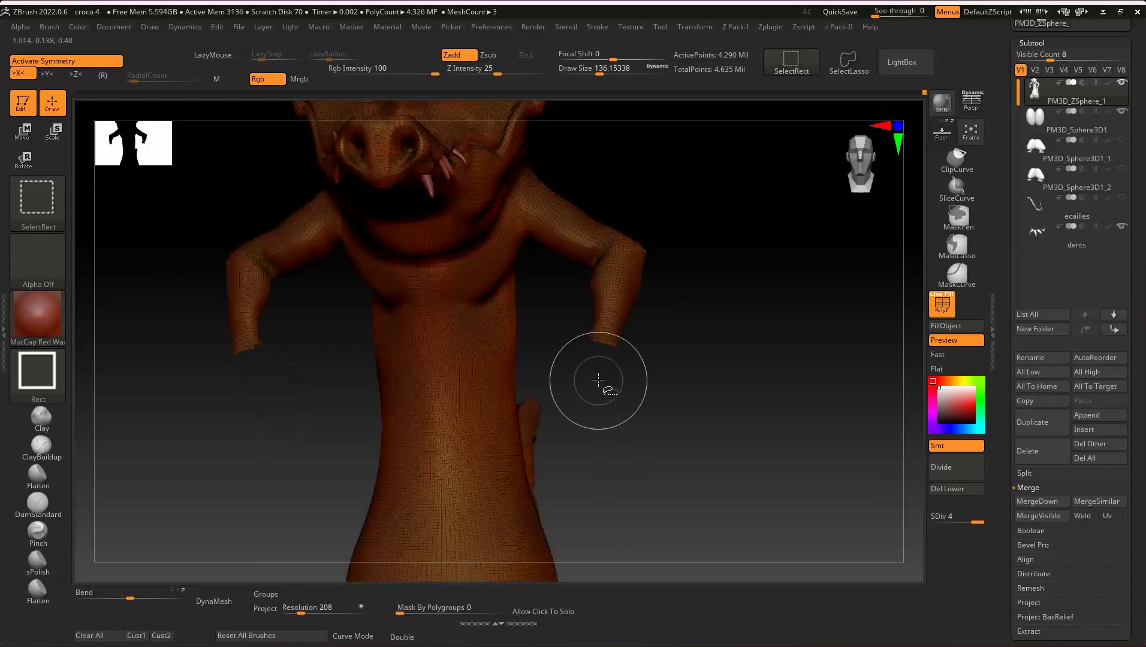
mouse_move(607, 384)
right_mouse_down()
mouse_move(597, 448)
mouse_move(563, 463)
right_mouse_up()
mouse_move(563, 462)
left_mouse_down("ctrl+shift")
mouse_move(753, 293)
mouse_move(625, 457)
mouse_move(600, 459)
mouse_move(760, 256)
mouse_move(750, 264)
left_mouse_up("ctrl+shift")
left_click(597, 456, "ctrl+shift")
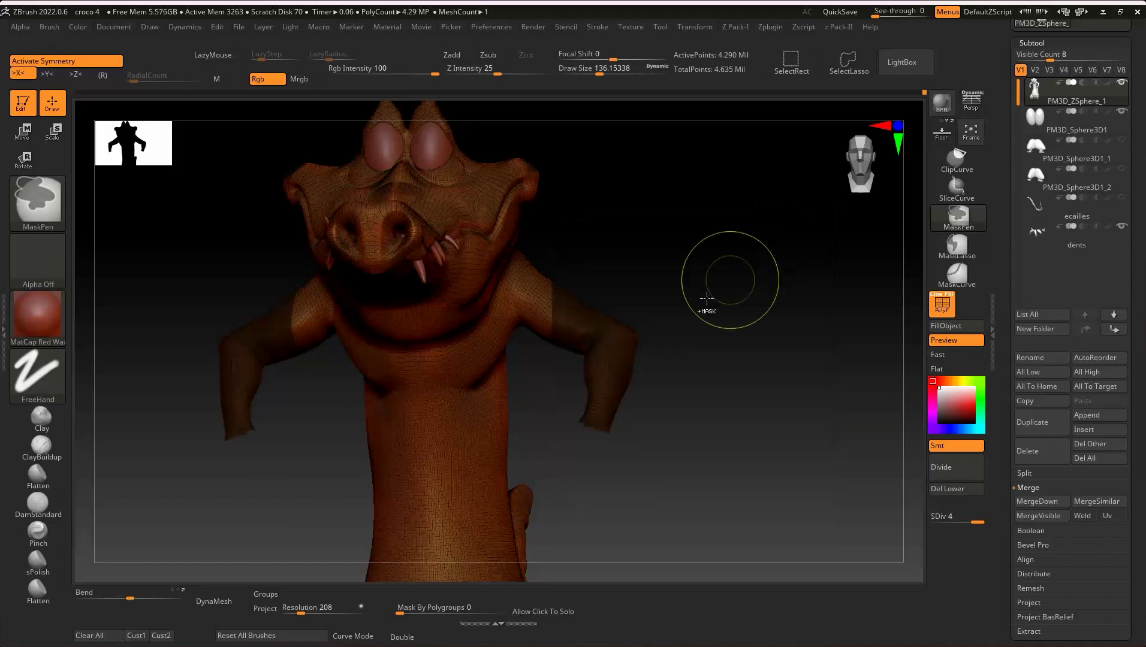
- Mask the arms, shoulders and neck with MaskRect and MaskPen strokes
mouse_move(534, 364)
left_mouse_down("ctrl")
mouse_move(782, 144)
mouse_move(773, 150)
left_mouse_up("ctrl")
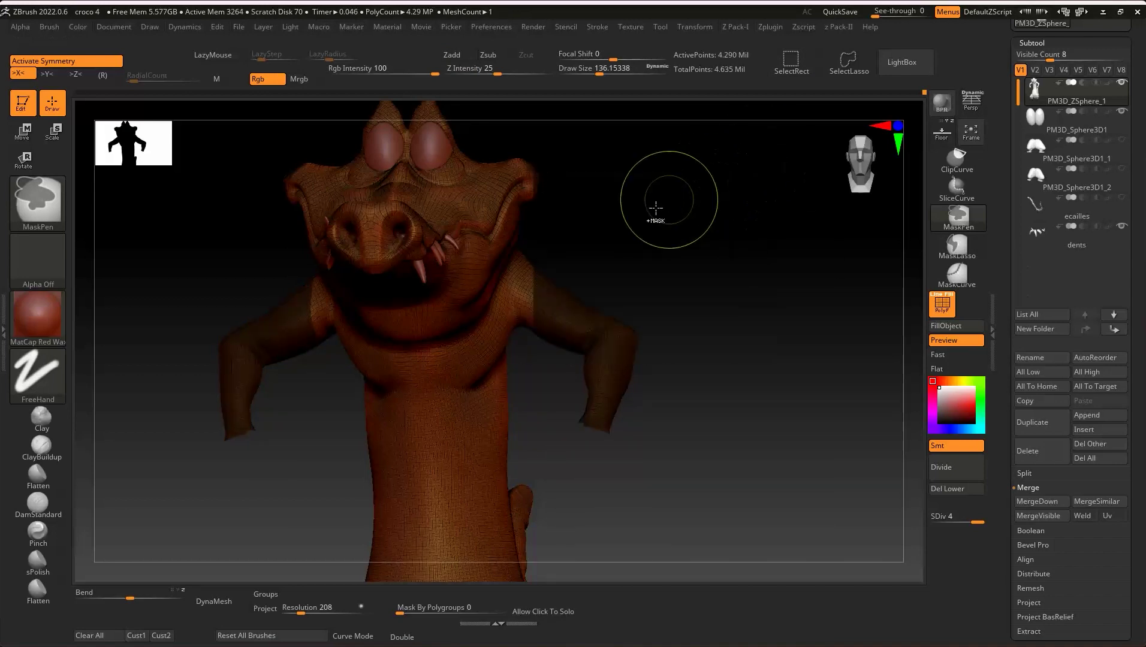
mouse_move(660, 197)
left_mouse_down()
mouse_move(602, 226)
mouse_move(609, 233)
mouse_move(625, 209)
mouse_move(599, 258)
mouse_move(673, 345)
mouse_move(566, 294)
mouse_move(522, 192)
left_mouse_up()
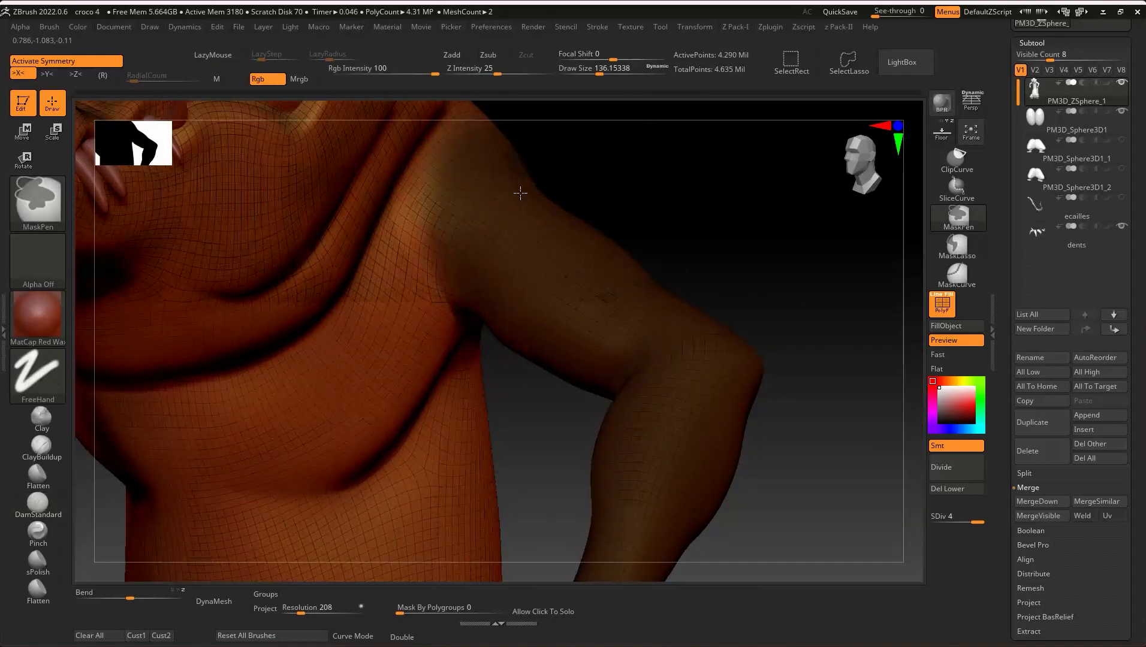
mouse_move(568, 312)
right_mouse_down()
mouse_move(560, 250)
mouse_move(593, 277)
mouse_move(582, 270)
right_mouse_up()
left_click_drag(582, 270, 601, 371, "ctrl")
mouse_move(559, 365)
right_mouse_down()
mouse_move(660, 236)
mouse_move(660, 190)
mouse_move(551, 351)
right_mouse_up()
left_click_drag(595, 367, 515, 294, "ctrl")
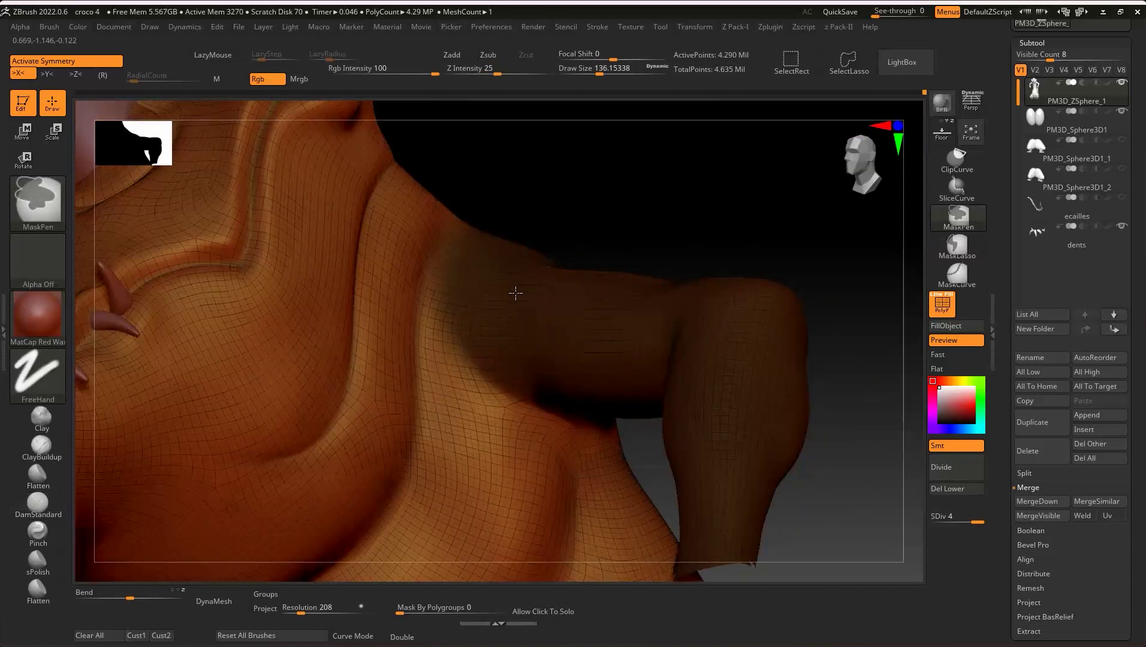
mouse_move(464, 256)
right_mouse_down()
mouse_move(389, 265)
mouse_move(677, 309)
right_mouse_up()
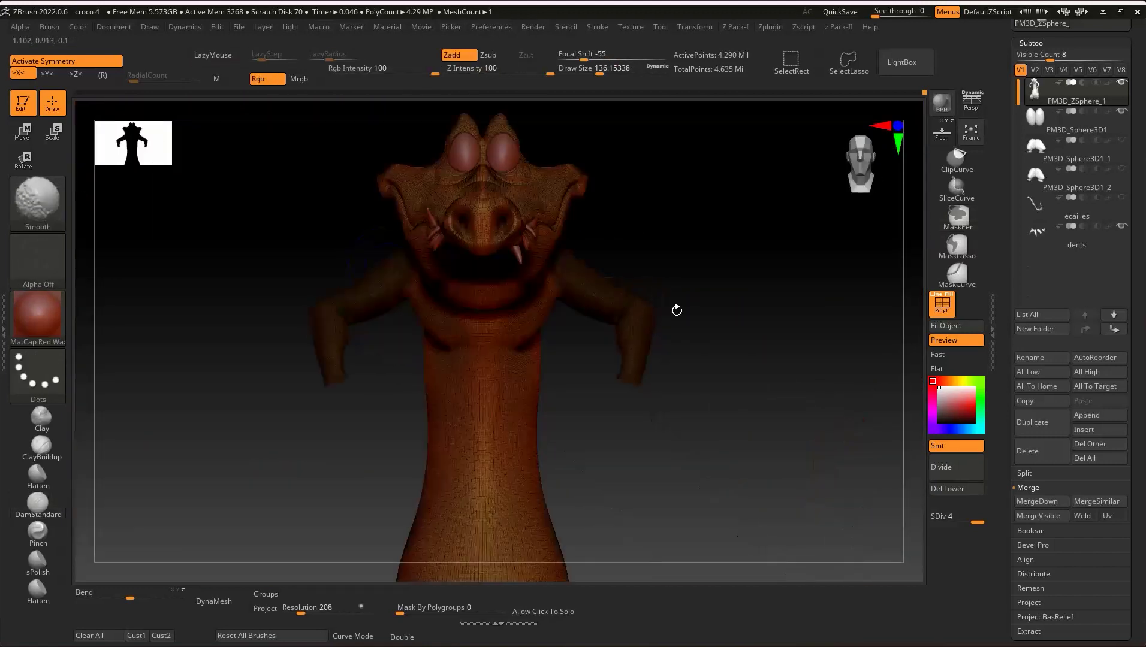
mouse_move(1127, 430)
left_mouse_down()
mouse_move(1118, 298)
mouse_move(1053, 307)
left_mouse_up()
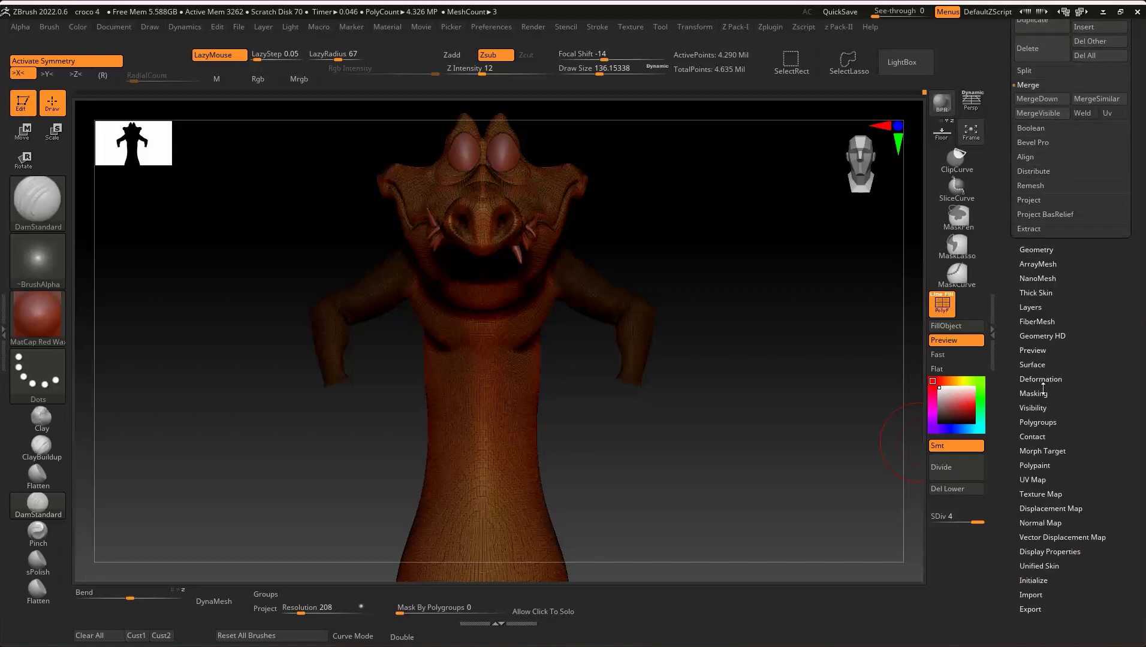
- Make the masked area its own polygroup with Group Masked and turn off PolyF
left_click(1046, 421)
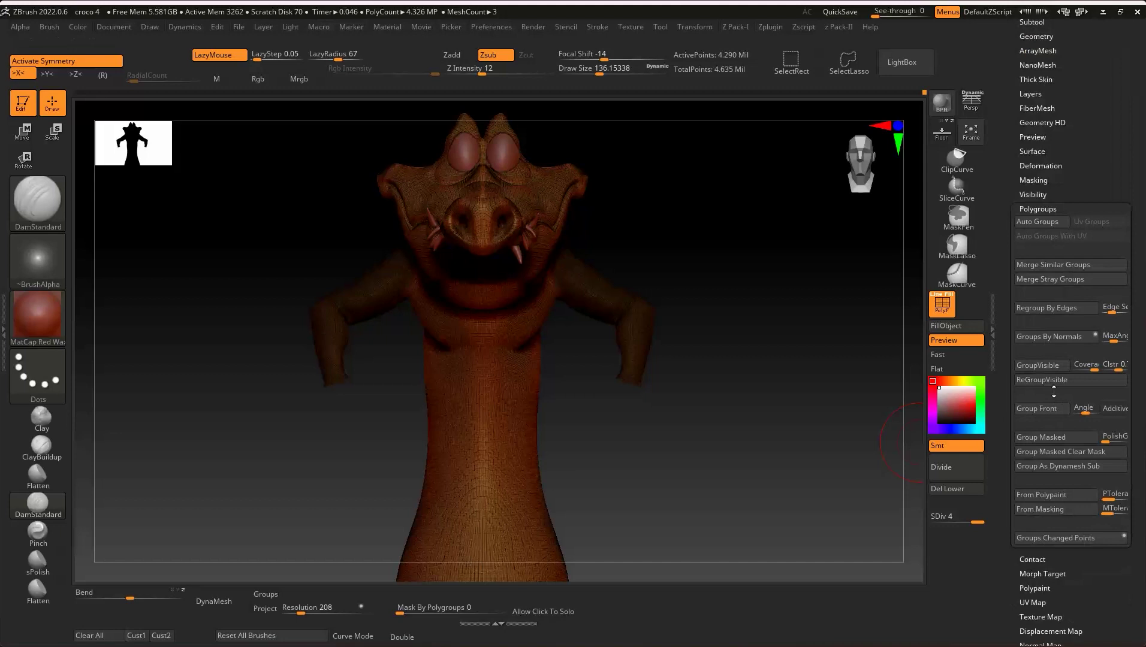
left_click(1051, 440)
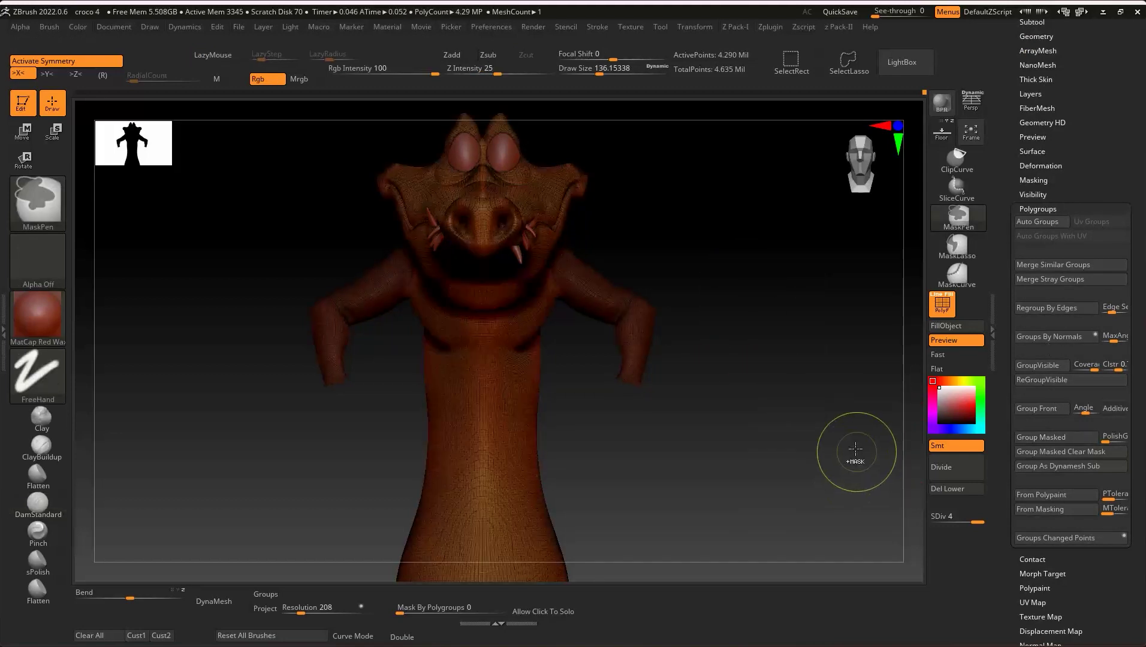
key("shift+f")
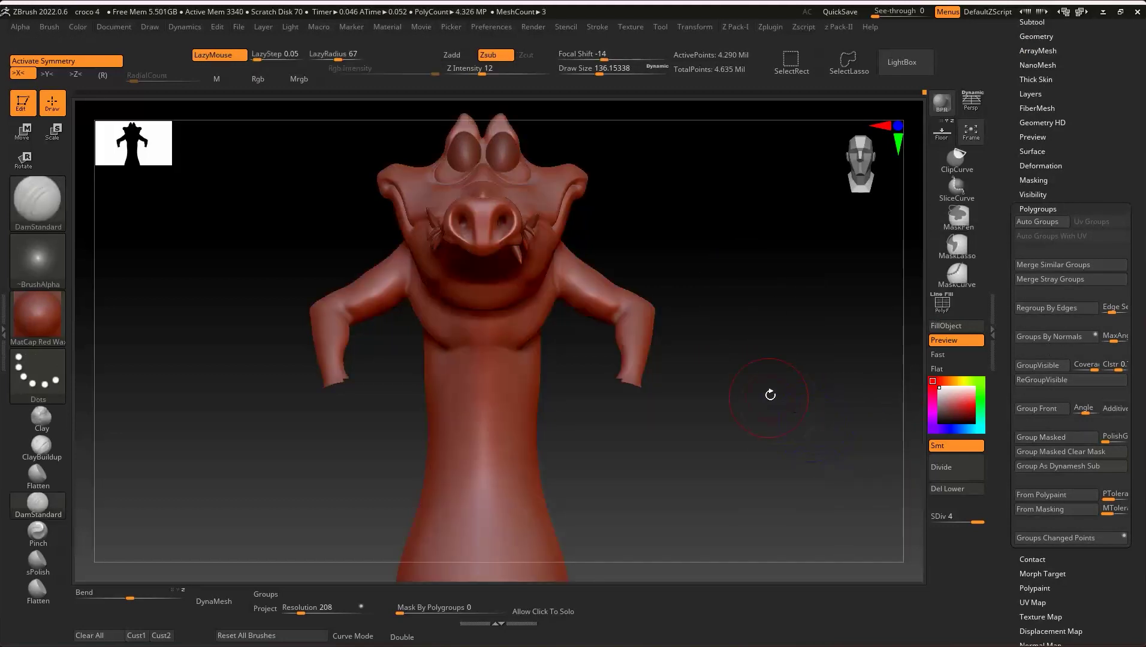
- Hide the hands and arm polygroups, leaving the body and neck visible
left_click(782, 399, "ctrl+shift")
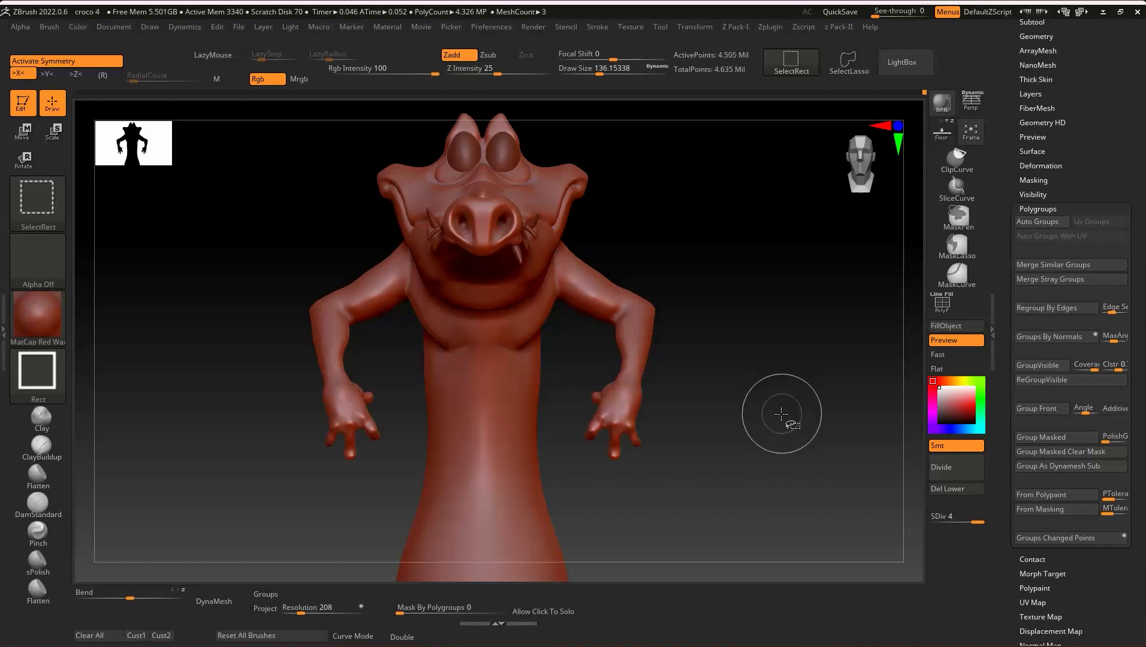
left_click(626, 411, "ctrl+shift")
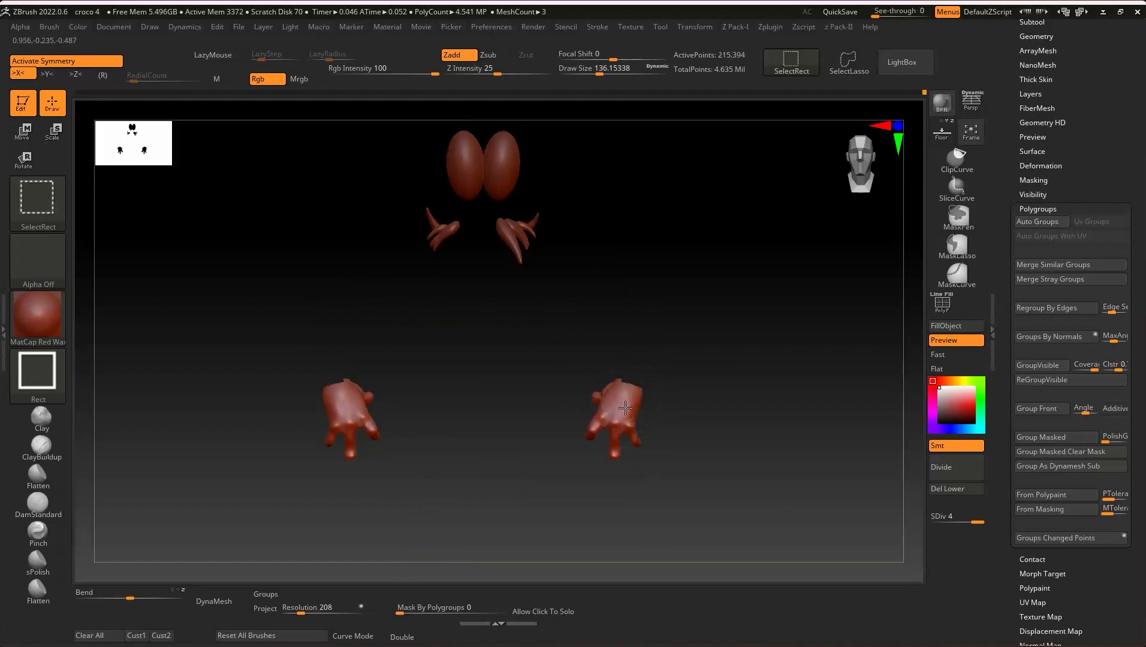
left_click(626, 409, "ctrl+shift")
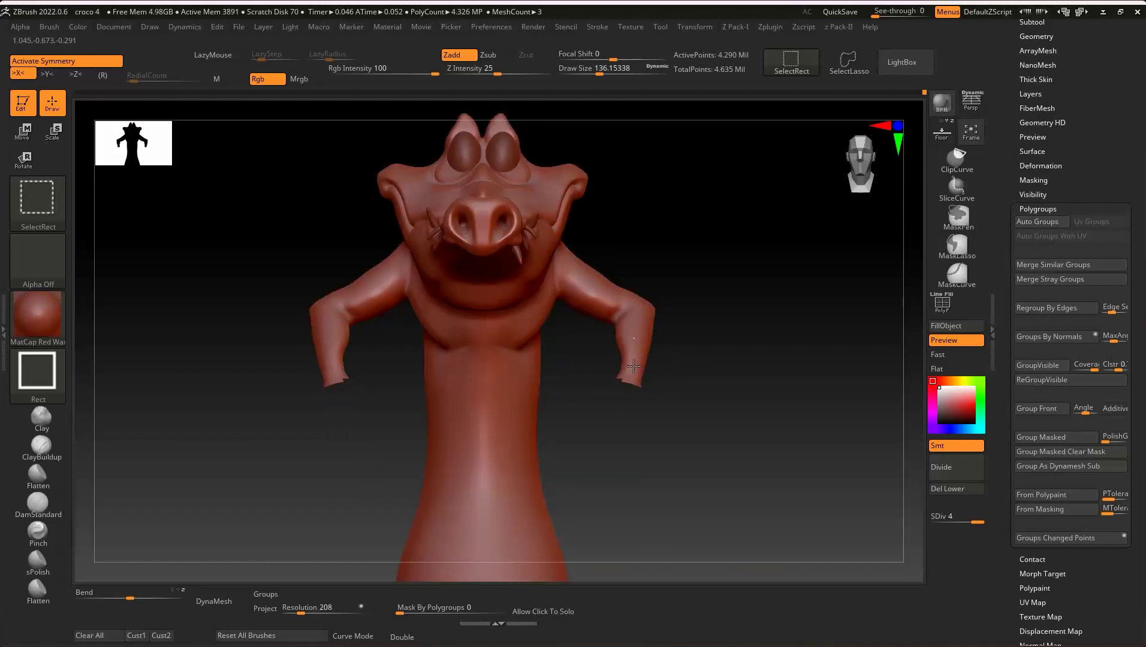
left_click(634, 366, "ctrl+shift")
- Select the DamStandard brush (B-D-S) and frame the neck, torso and tail
key("b")
key("d")
key("s")
mouse_move(621, 376)
left_mouse_down()
mouse_move(667, 246)
mouse_move(613, 282)
mouse_move(640, 281)
mouse_move(589, 256)
mouse_move(562, 198)
left_mouse_up()
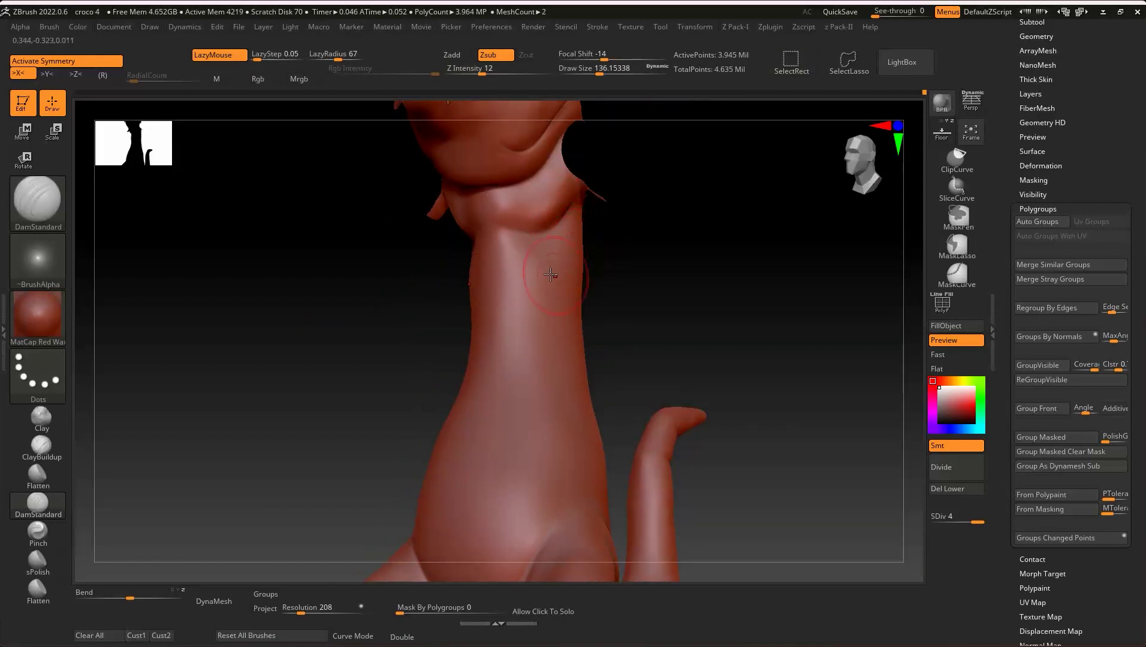
left_click_drag(566, 254, 569, 219)
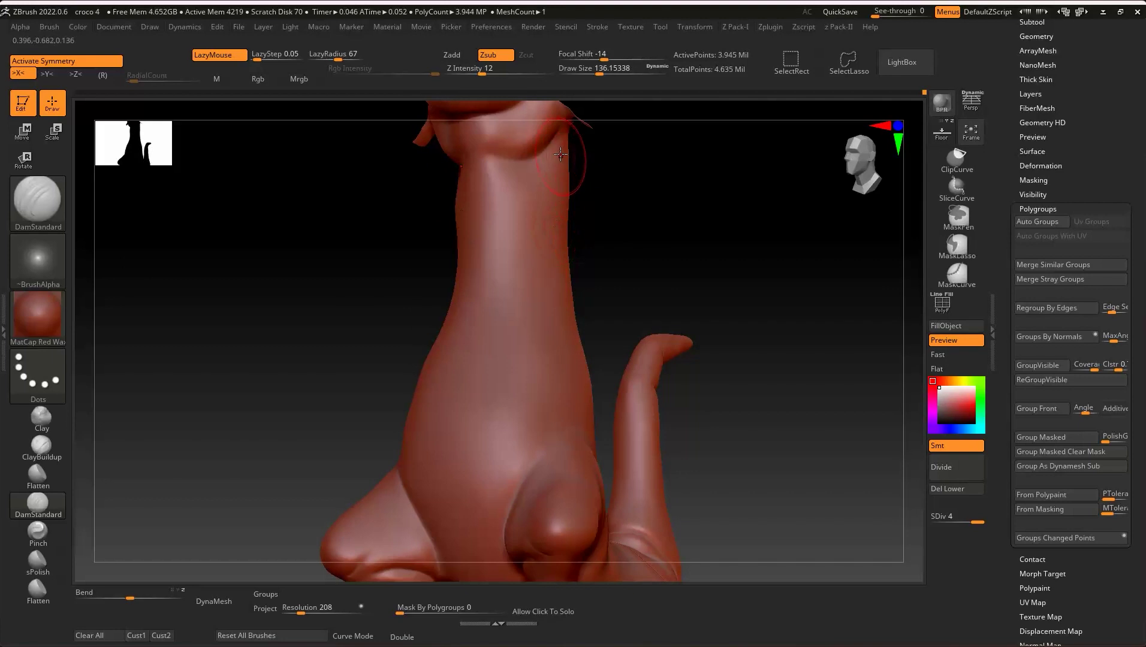
left_click_drag(560, 154, 552, 144)
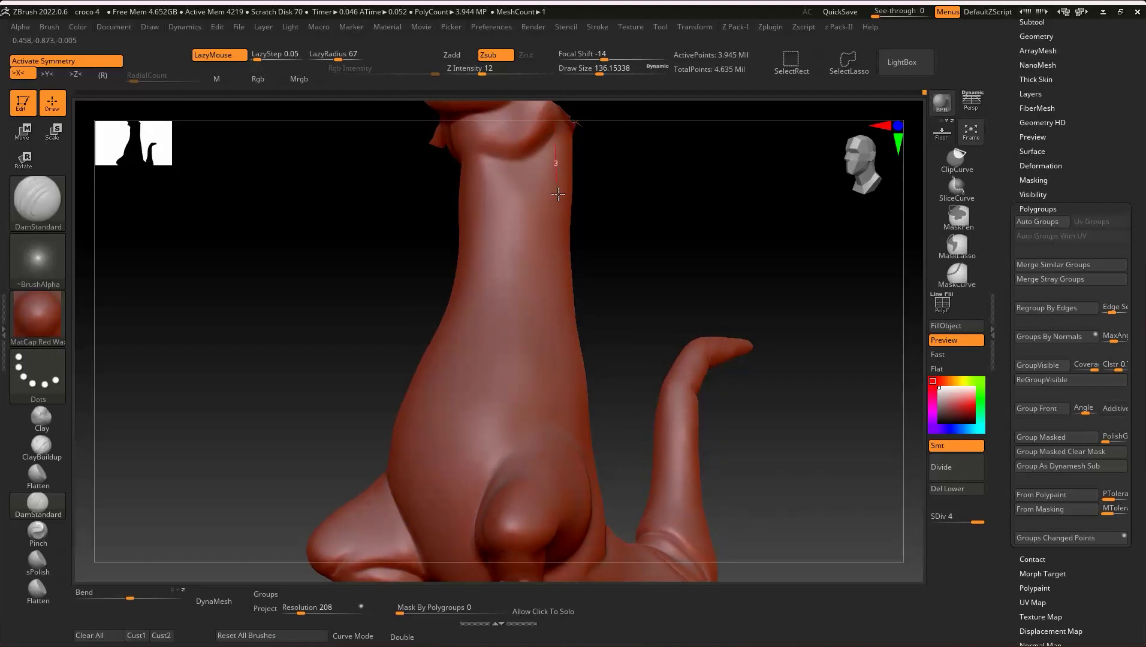
- Set Z Intensity to 19 and smooth the crease on the neck
key("shift")
left_click_drag(486, 69, 491, 69)
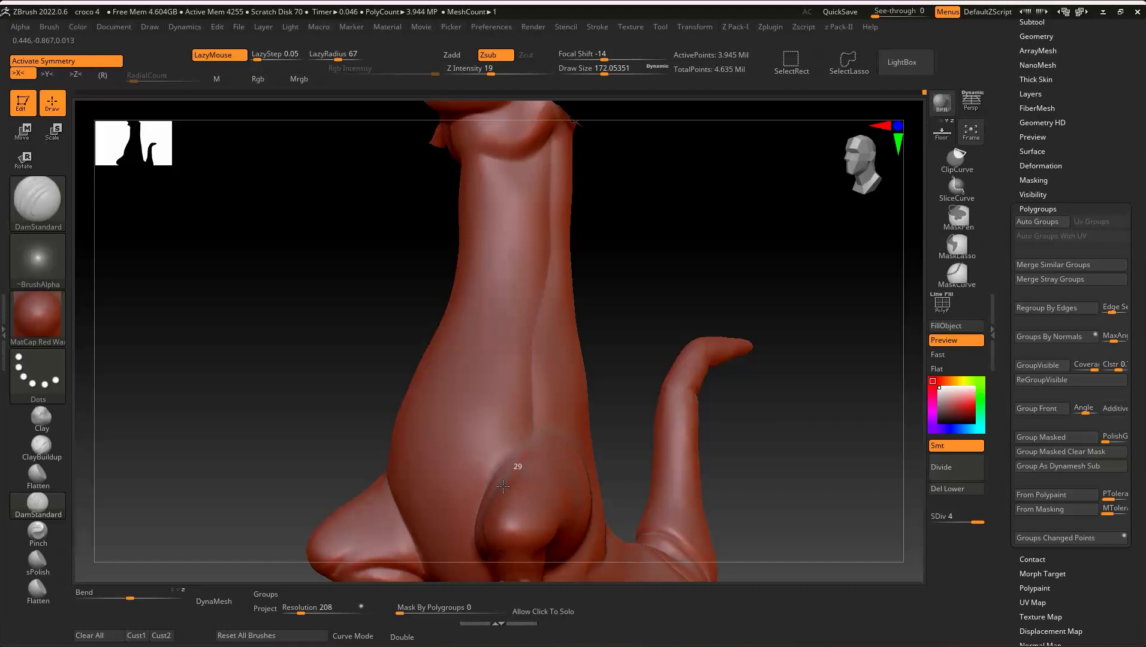
mouse_move(503, 486)
left_mouse_down()
mouse_move(575, 409)
mouse_move(598, 418)
mouse_move(579, 412)
mouse_move(524, 320)
left_mouse_up()
mouse_move(569, 269)
left_mouse_down()
mouse_move(544, 356)
mouse_move(573, 269)
mouse_move(559, 301)
mouse_move(561, 193)
left_mouse_up()
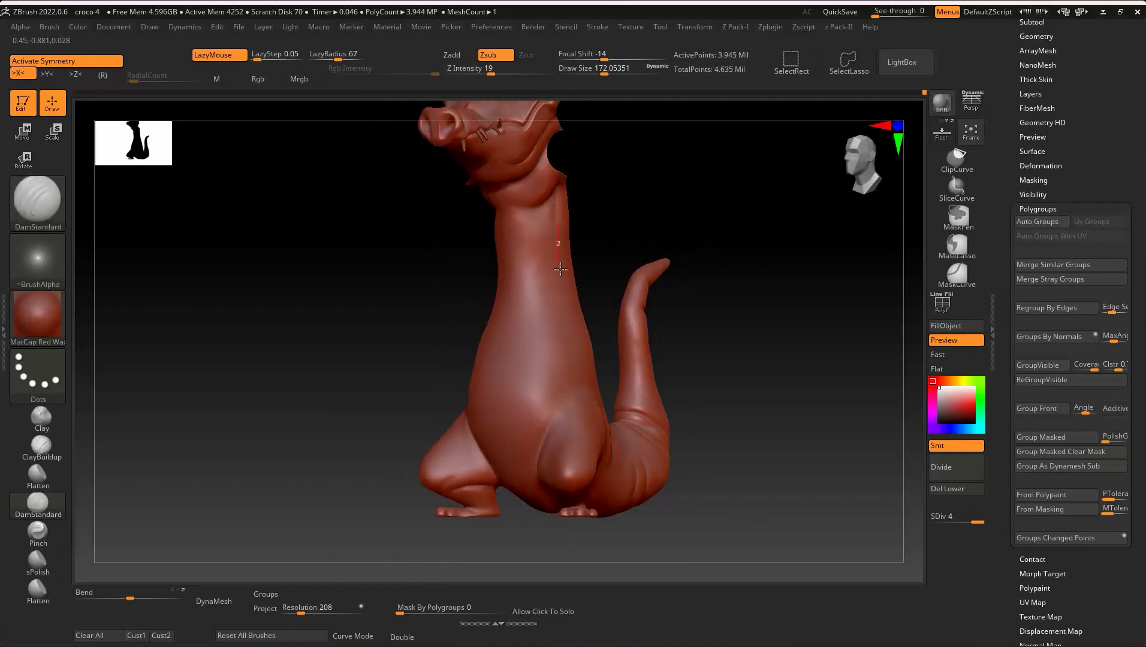
mouse_move(571, 313)
left_mouse_down("shift")
mouse_move(550, 242)
mouse_move(560, 188)
left_mouse_up("shift")
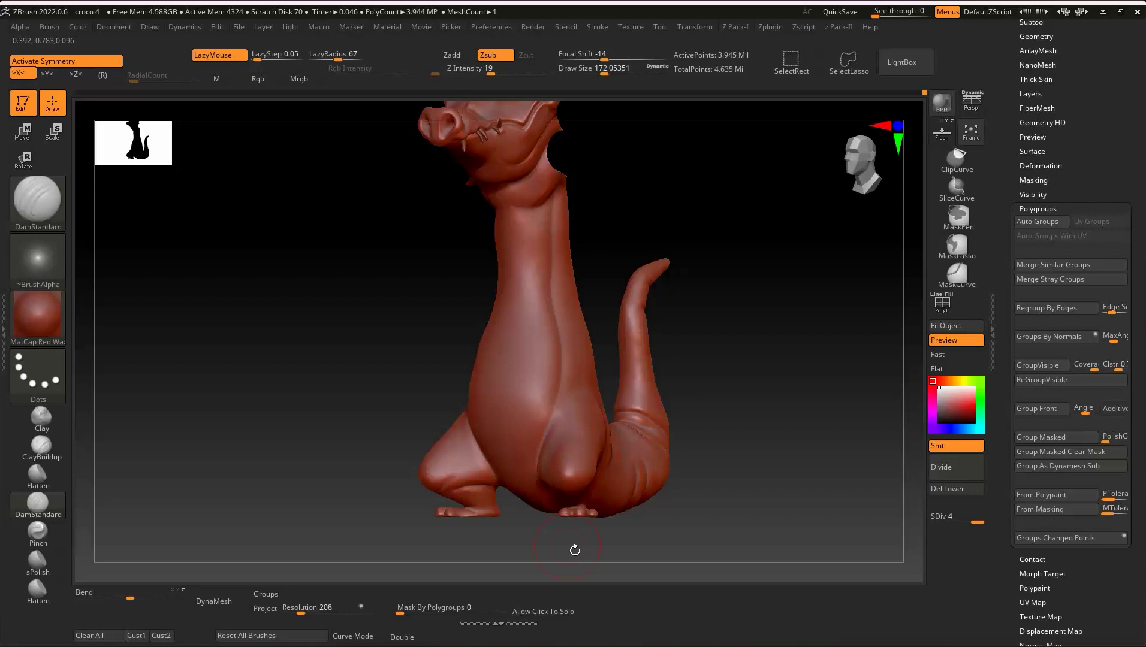
mouse_move(564, 531)
left_mouse_down()
mouse_move(609, 335)
mouse_move(660, 325)
mouse_move(620, 340)
mouse_move(599, 288)
mouse_move(488, 256)
mouse_move(616, 359)
mouse_move(437, 162)
mouse_move(400, 212)
left_mouse_up()
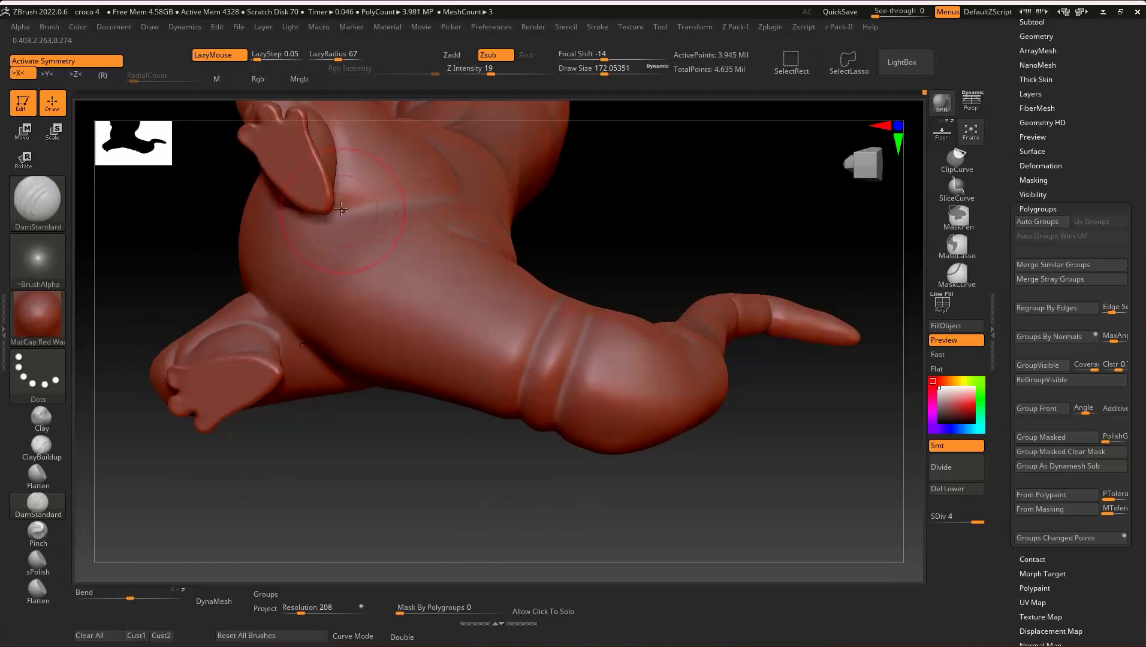
- Carve a DamStandard crease along the body into the tail
left_click_drag(428, 261, 491, 312)
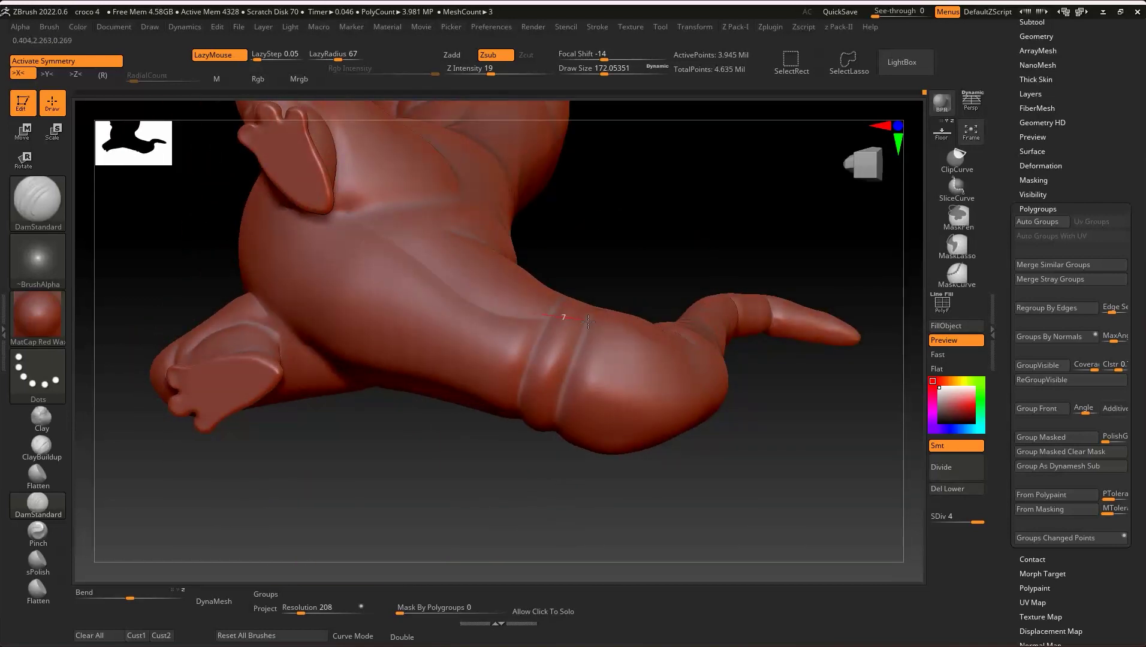
left_click_drag(641, 359, 658, 373)
mouse_move(660, 302)
left_mouse_down()
mouse_move(572, 265)
mouse_move(458, 423)
left_mouse_up()
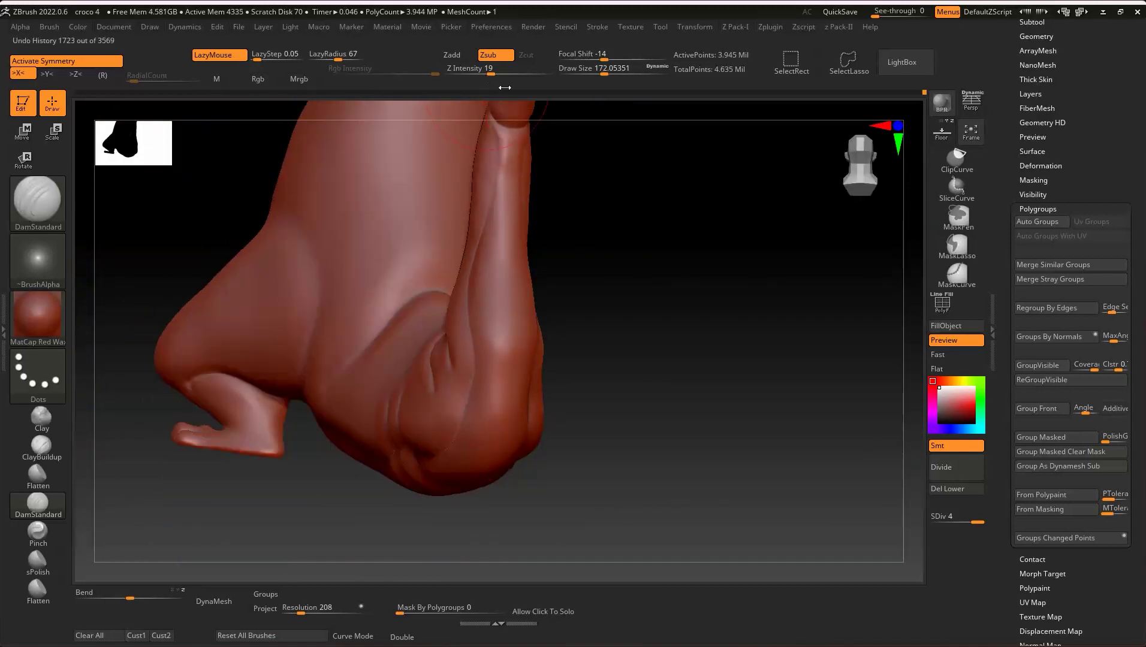
left_click_drag(505, 88, 436, 377)
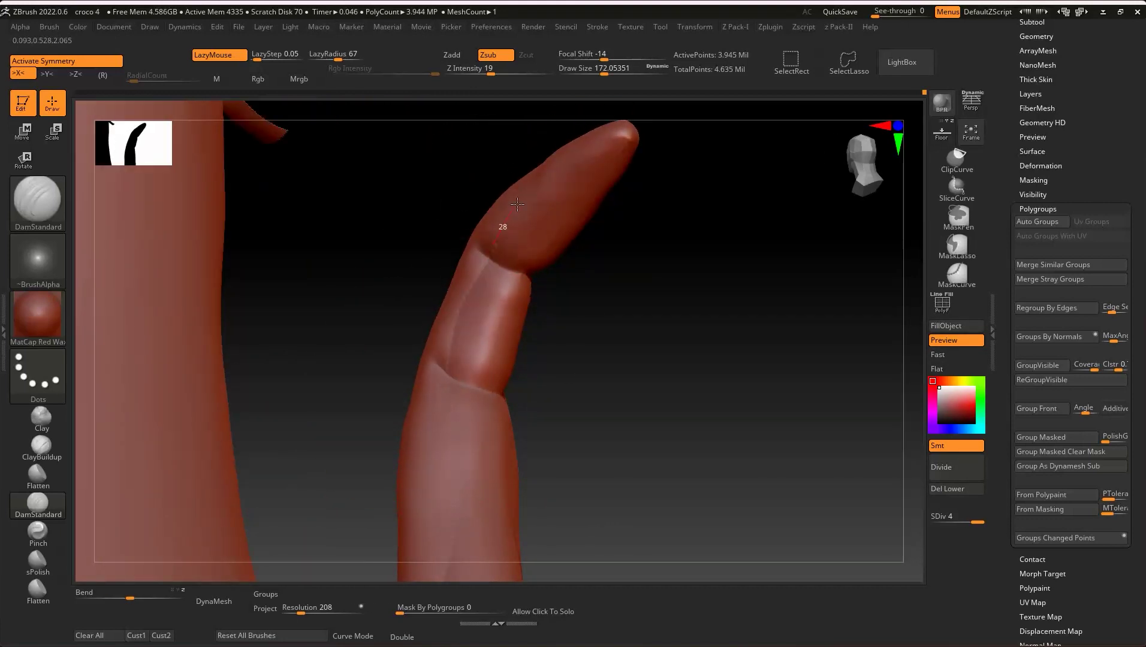
left_click_drag(647, 97, 512, 230)
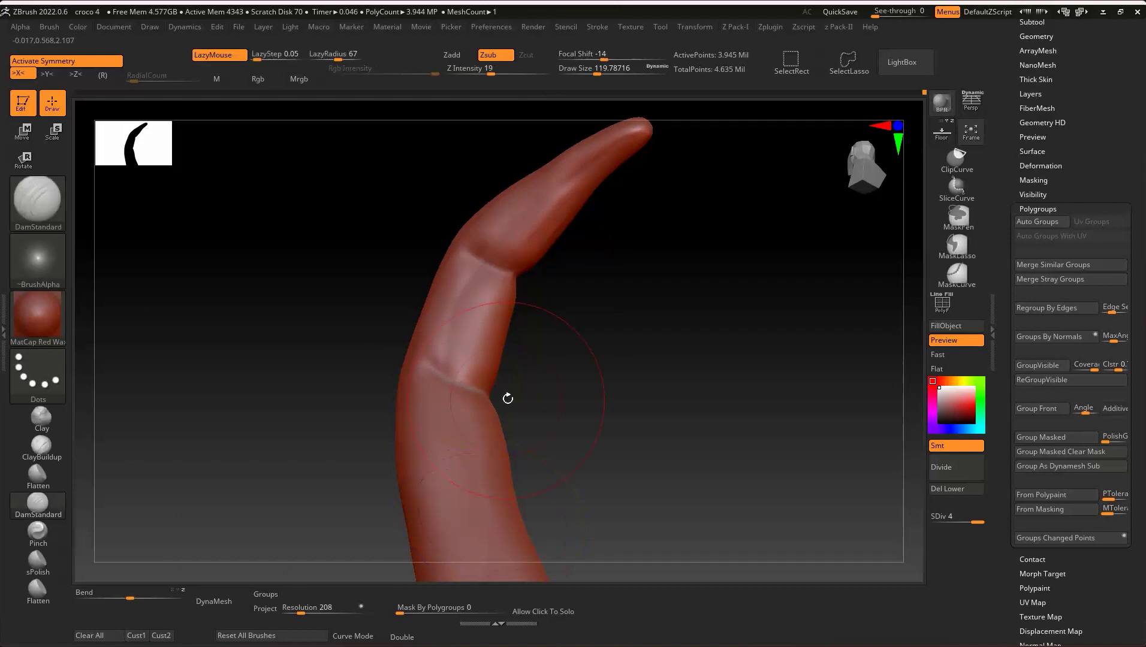
- Check the folds at the tail base and leg, then unhide the arms and hands
mouse_move(443, 364)
right_mouse_down()
mouse_move(540, 464)
mouse_move(500, 501)
mouse_move(517, 333)
right_mouse_up()
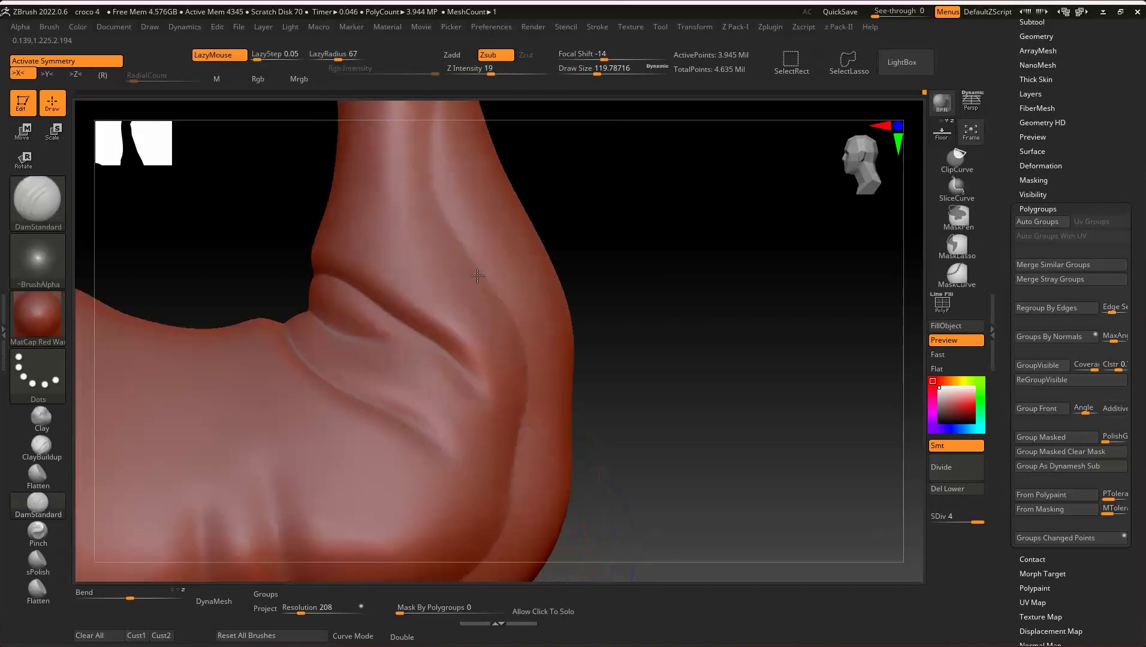
right_click_drag(512, 453, 545, 275)
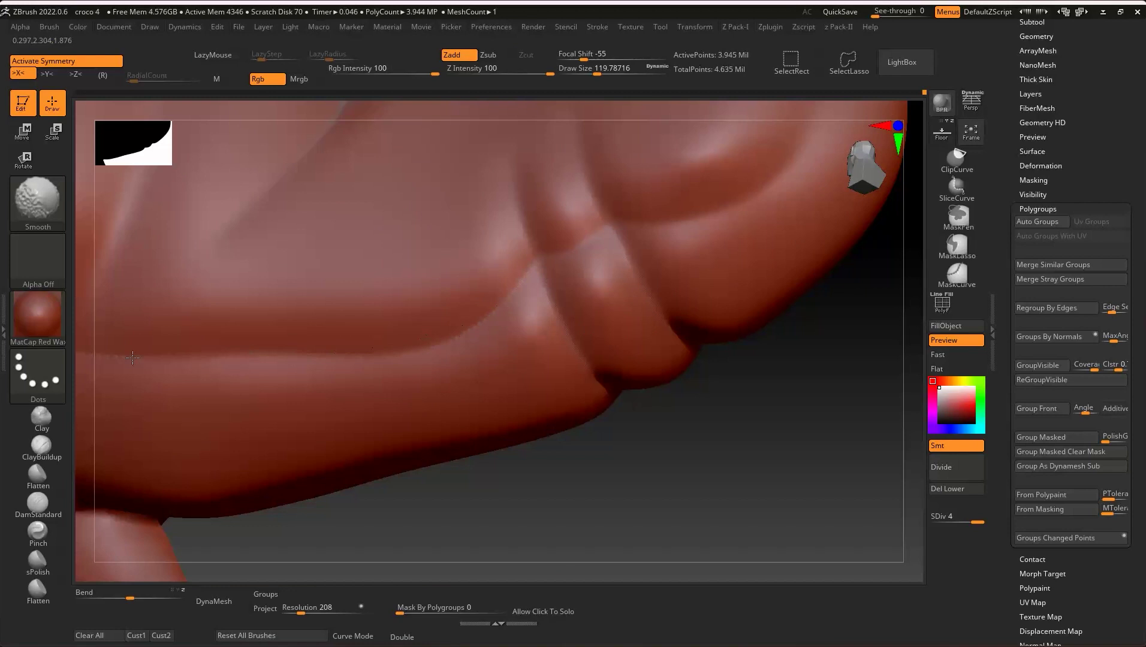
mouse_move(133, 357)
right_mouse_down("ctrl")
mouse_move(542, 247)
mouse_move(420, 306)
mouse_move(627, 264)
right_mouse_up("ctrl")
key("ctrl+shift")
mouse_move(679, 292)
right_mouse_down("ctrl")
mouse_move(686, 274)
mouse_move(594, 263)
mouse_move(621, 266)
mouse_move(654, 201)
mouse_move(650, 161)
mouse_move(627, 174)
mouse_move(673, 195)
mouse_move(726, 277)
mouse_move(670, 222)
mouse_move(616, 236)
right_mouse_up("ctrl")
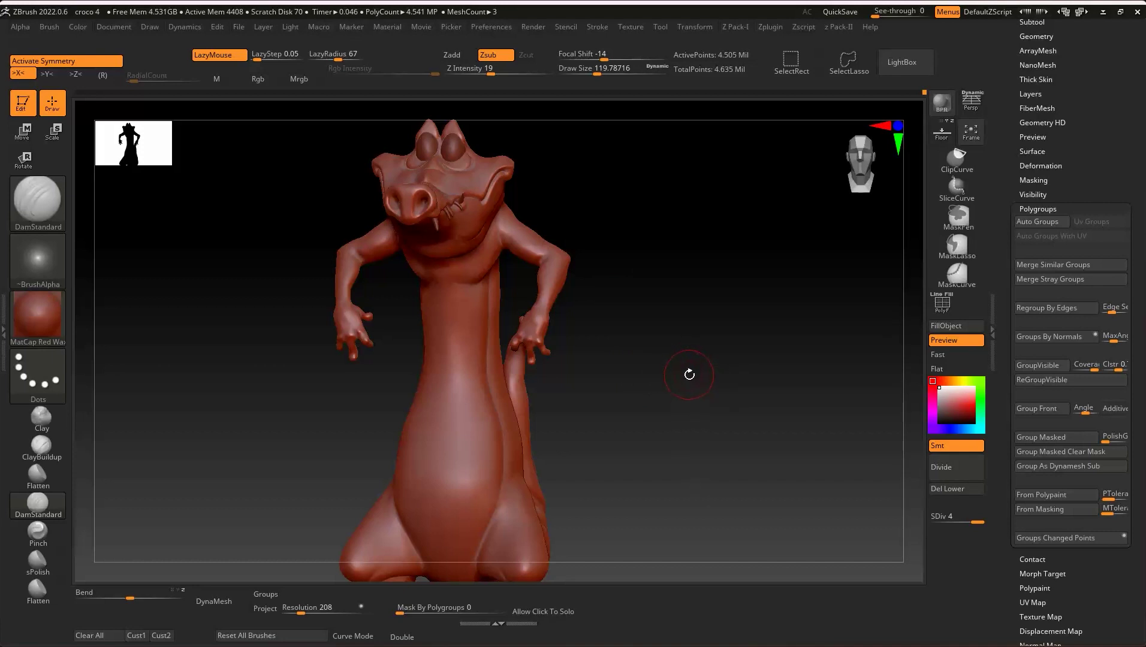
- Frame the crocodile and orbit down to a low close view of the legs and feet
mouse_move(657, 337)
right_mouse_down("alt")
mouse_move(566, 322)
mouse_move(494, 245)
mouse_move(634, 419)
mouse_move(689, 417)
mouse_move(637, 415)
mouse_move(627, 448)
mouse_move(612, 303)
mouse_move(671, 460)
mouse_move(622, 404)
right_mouse_up("alt")
key("f")
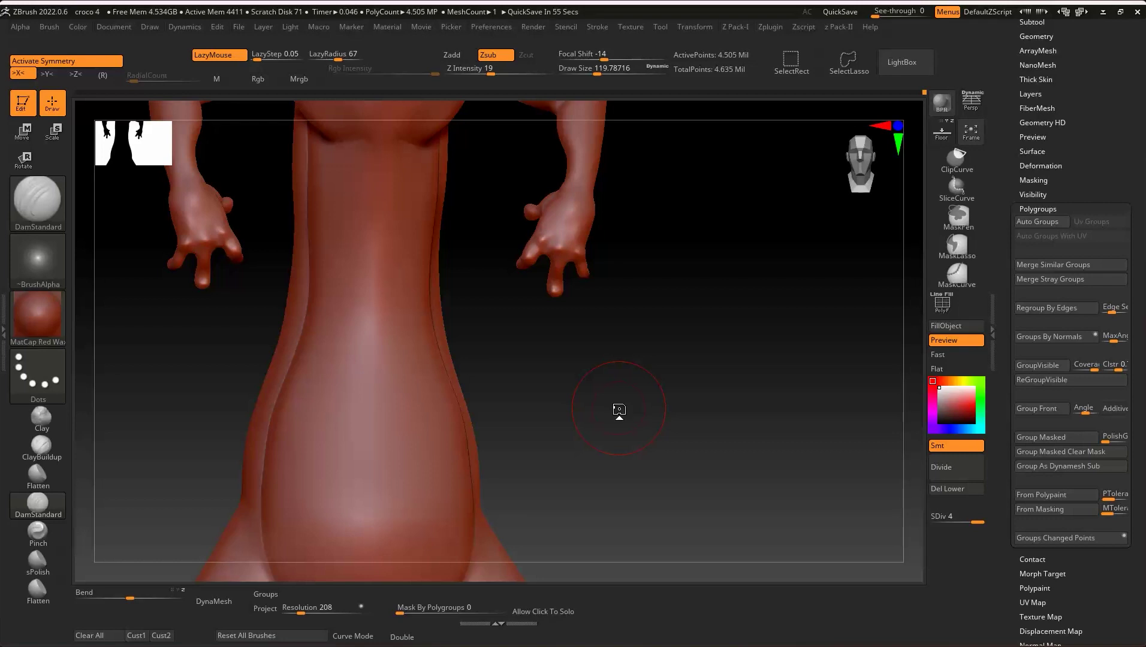
left_click_drag(571, 431, 424, 373)
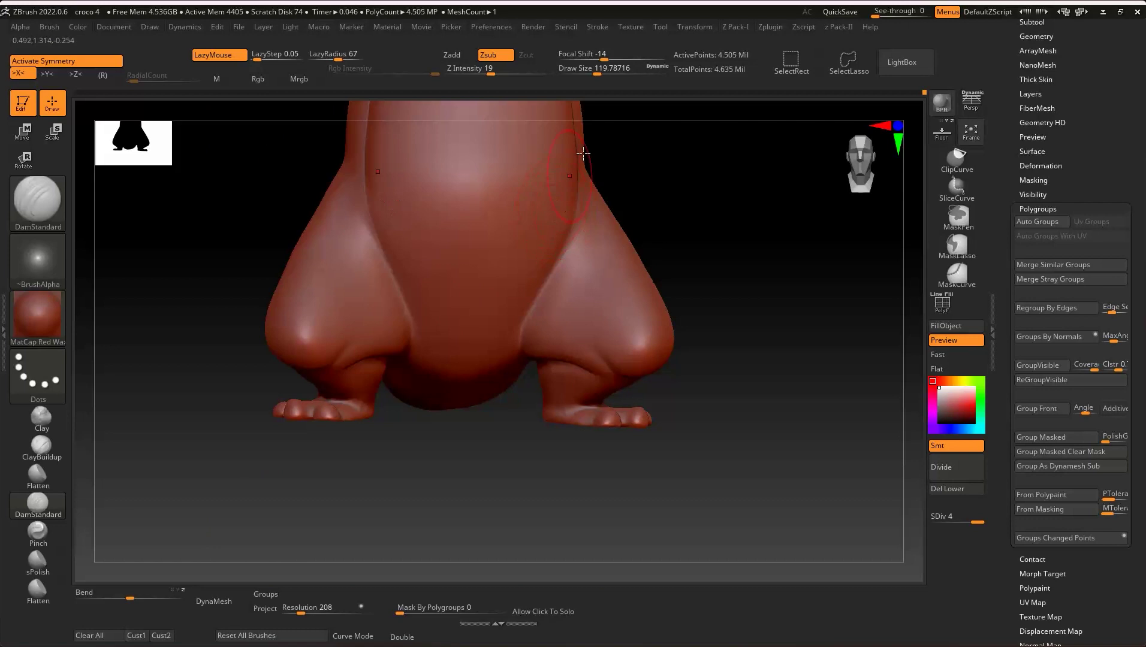
left_click_drag(583, 152, 621, 238)
mouse_move(476, 415)
left_mouse_down()
mouse_move(179, 353)
mouse_move(502, 366)
mouse_move(517, 315)
mouse_move(728, 3)
mouse_move(609, 269)
mouse_move(609, 325)
mouse_move(469, 306)
mouse_move(599, 230)
mouse_move(415, 312)
mouse_move(658, 374)
mouse_move(659, 325)
left_mouse_up()
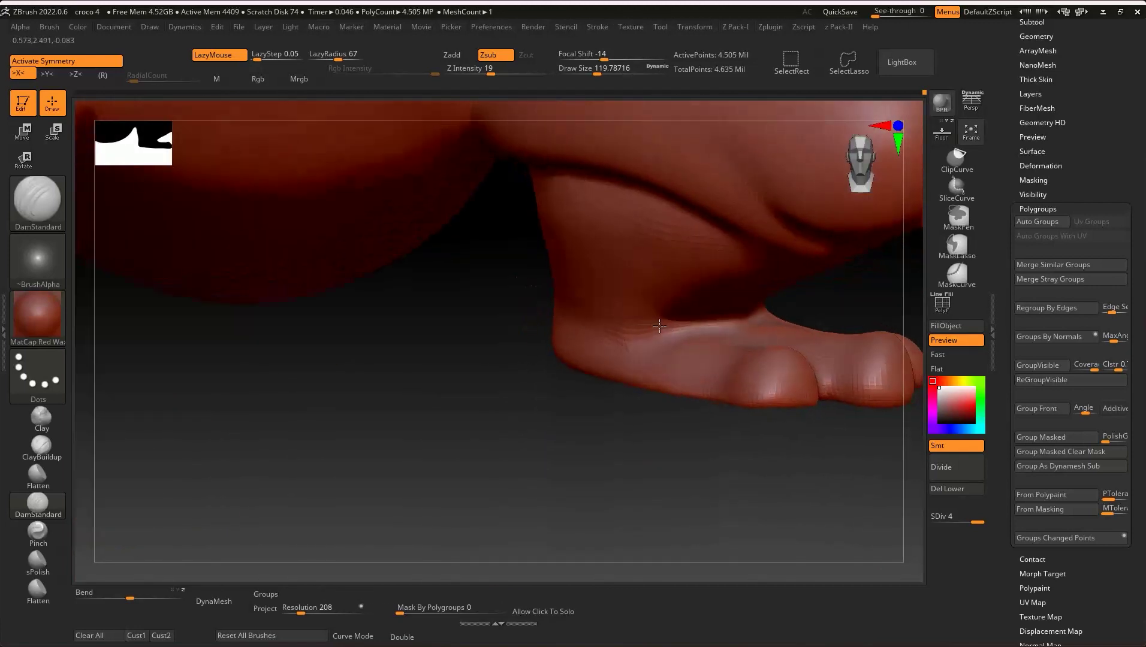